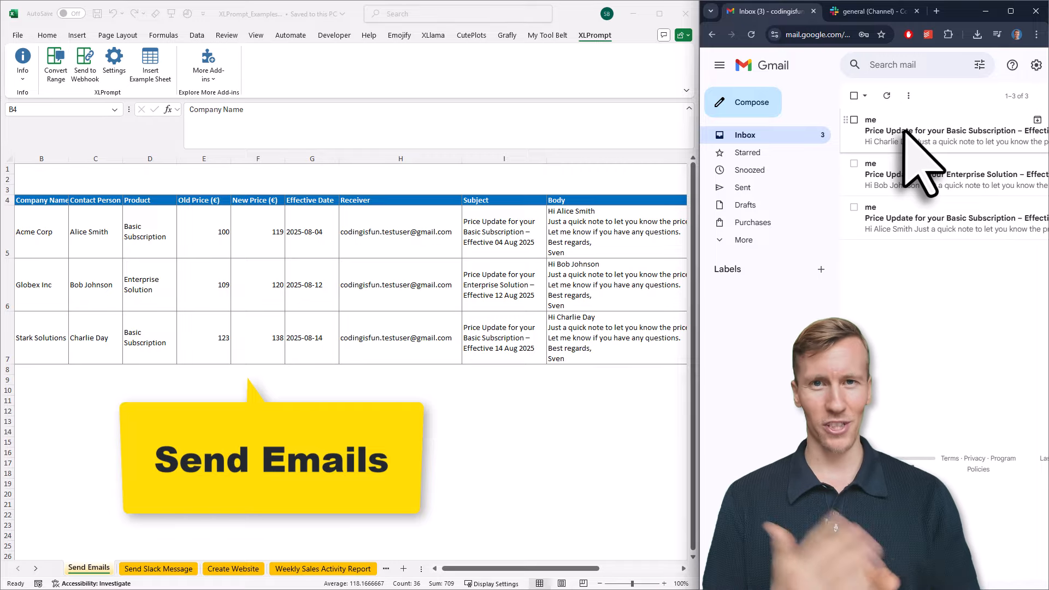
- Open the newest price update email in the Gmail inbox, and bring up the general channel in Slack
click(901, 139)
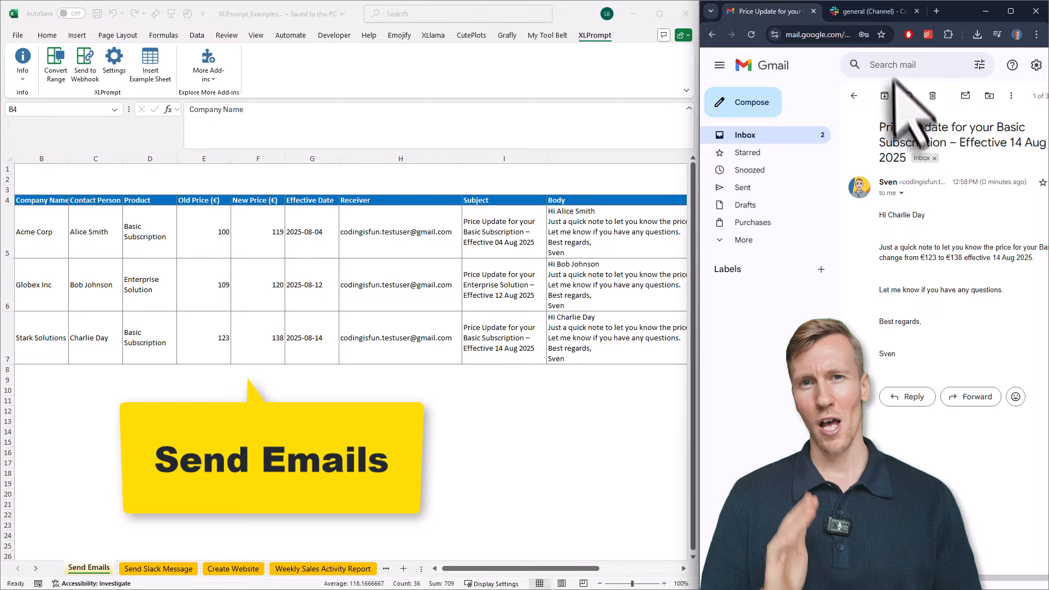
click(885, 11)
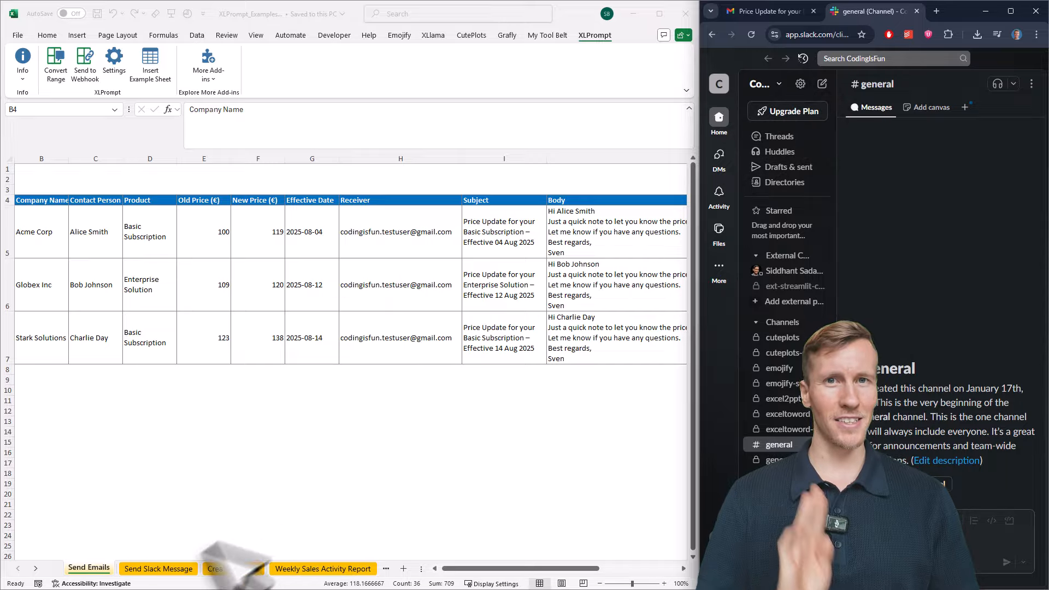
- Switch to Excel and send range B3:C6 of the Send Slack Message sheet to the webhook with the action identifier send_slack
click(159, 569)
drag(194, 254, 334, 323)
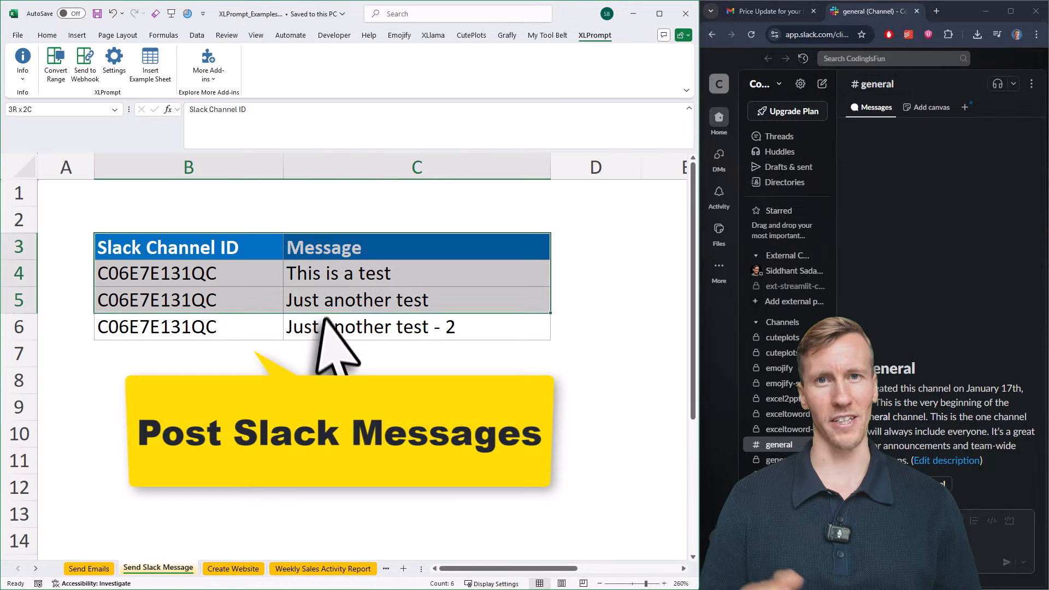
click(84, 71)
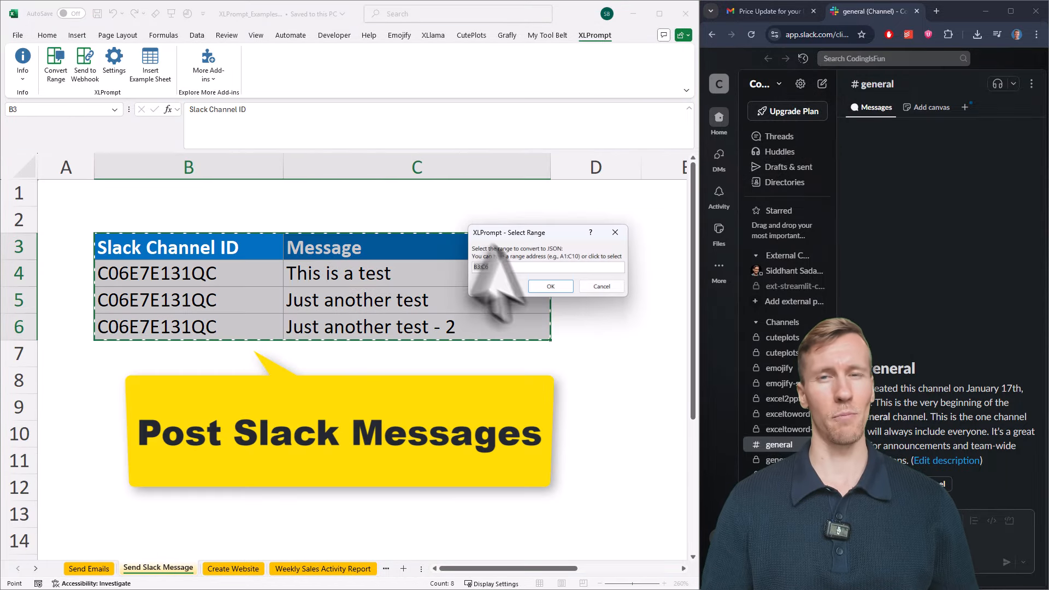
click(551, 287)
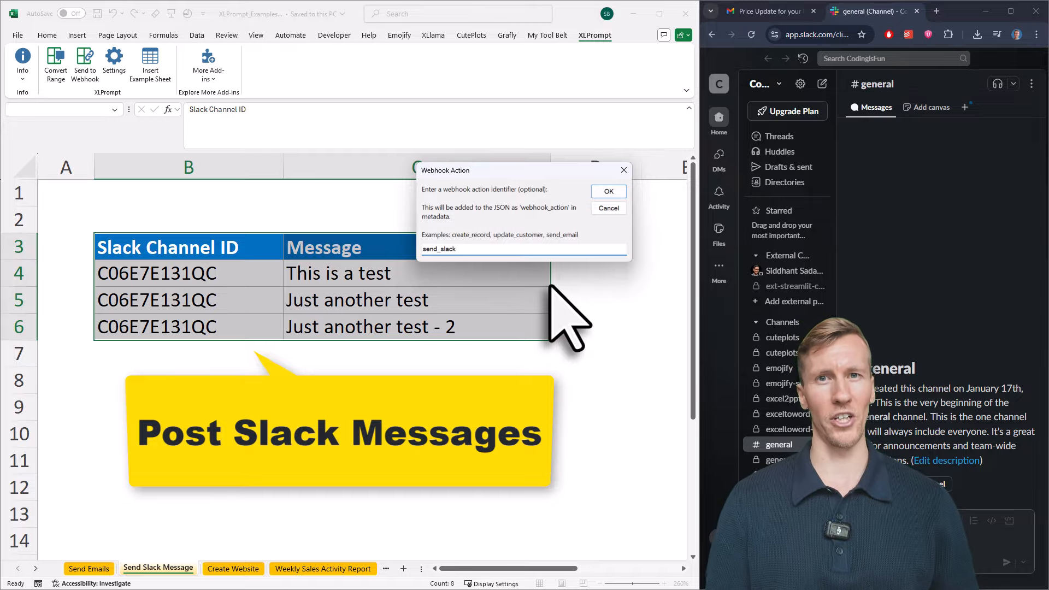
click(608, 191)
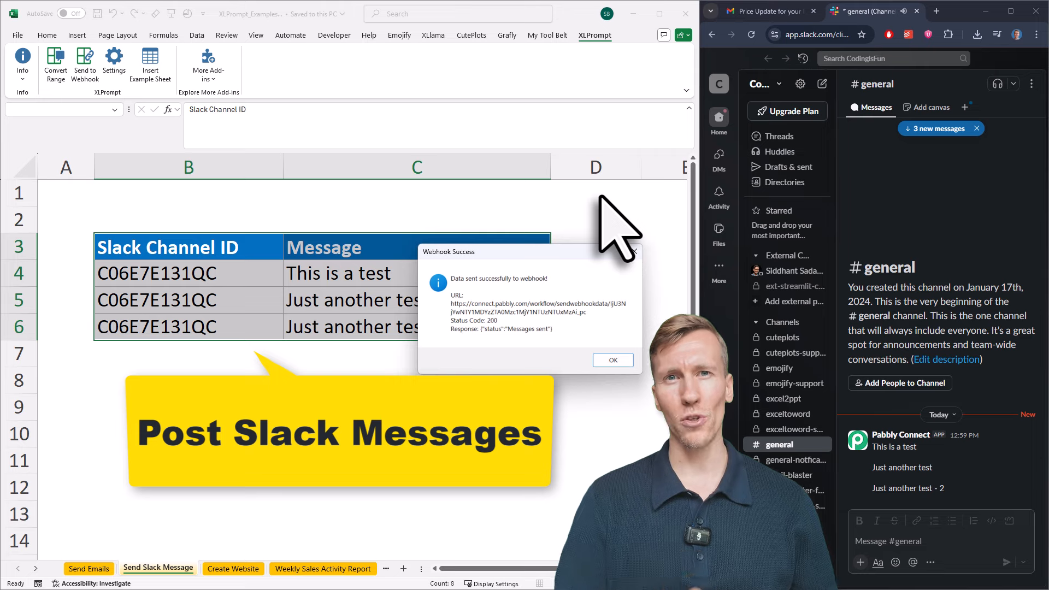
click(611, 360)
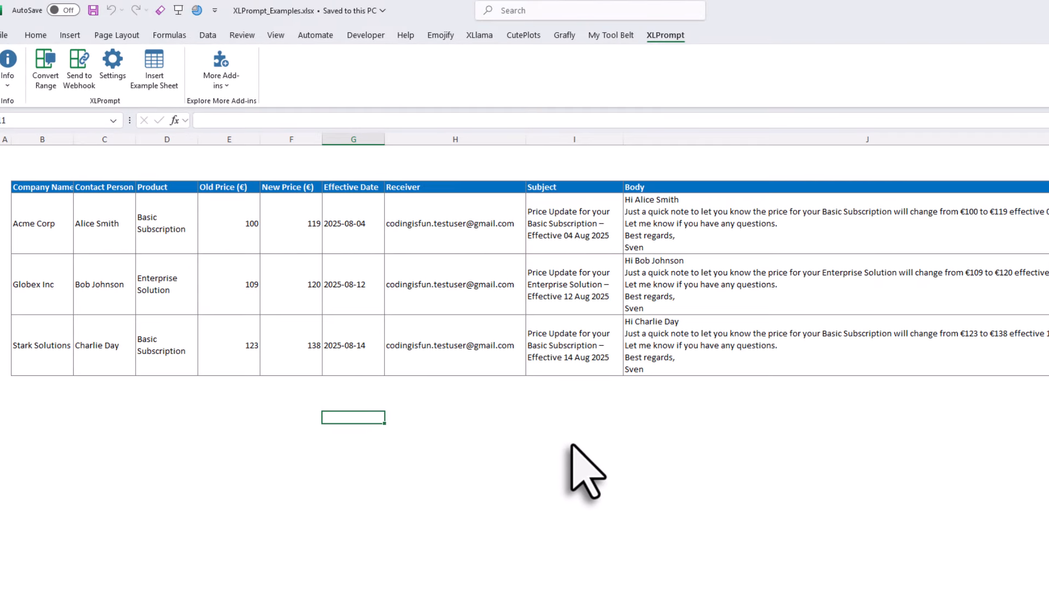
- Inspect the CONCAT formulas behind the first Subject and Body cells of the email table without changing them
click(574, 231)
click(525, 124)
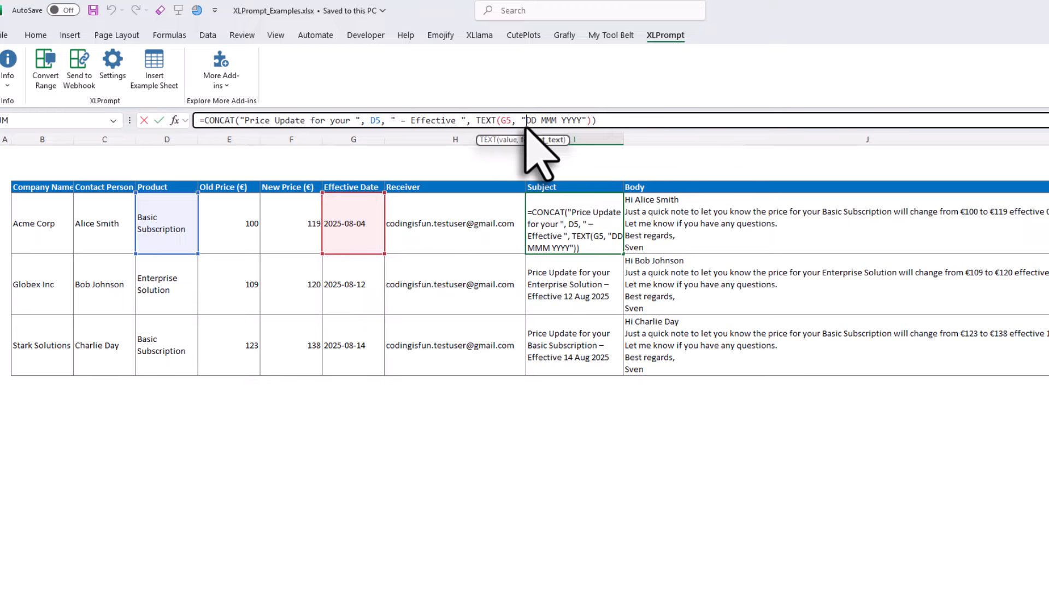
key(Escape)
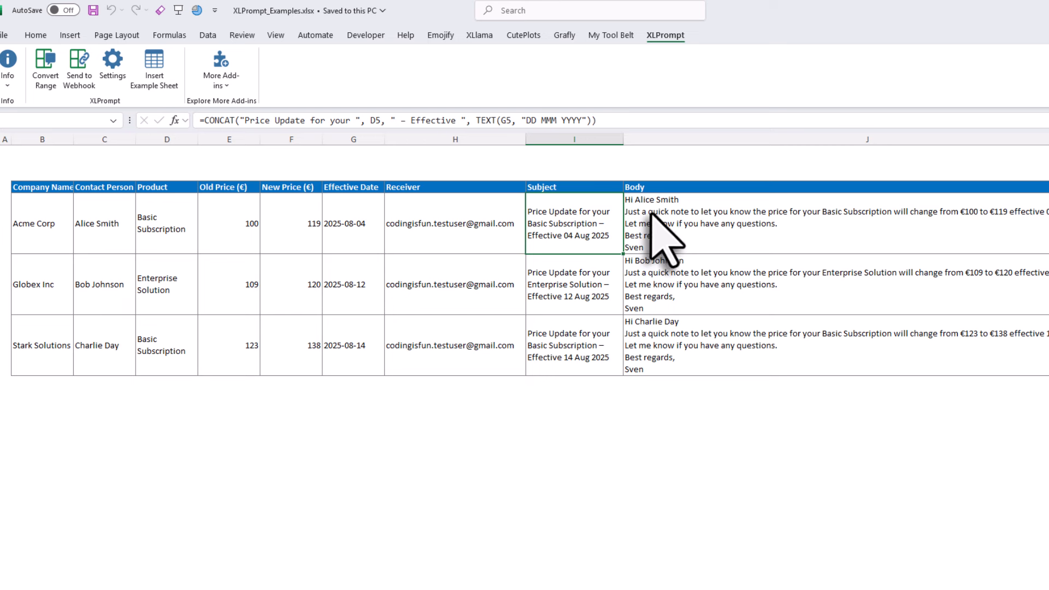
click(650, 218)
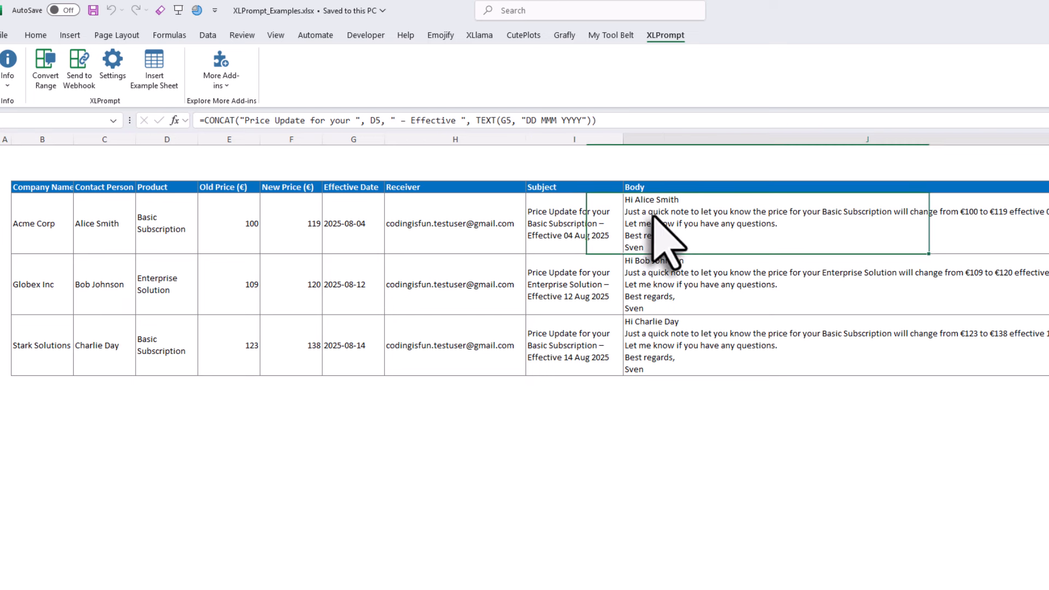
click(651, 121)
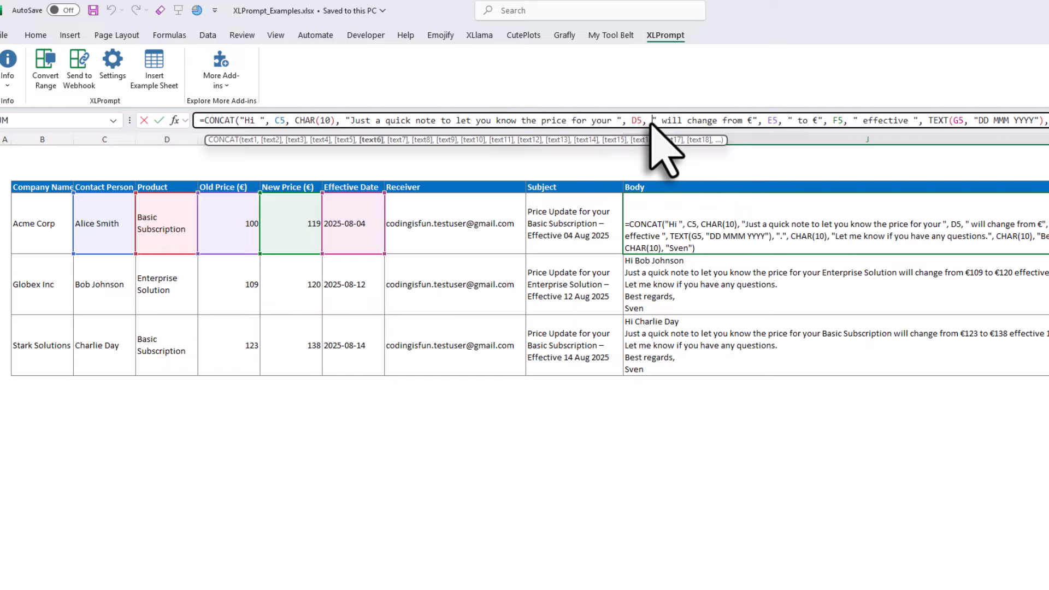
key(Escape)
- Send the whole email table, range B4:J7 including headers, to the webhook with the action identifier send_email
drag(52, 169, 614, 295)
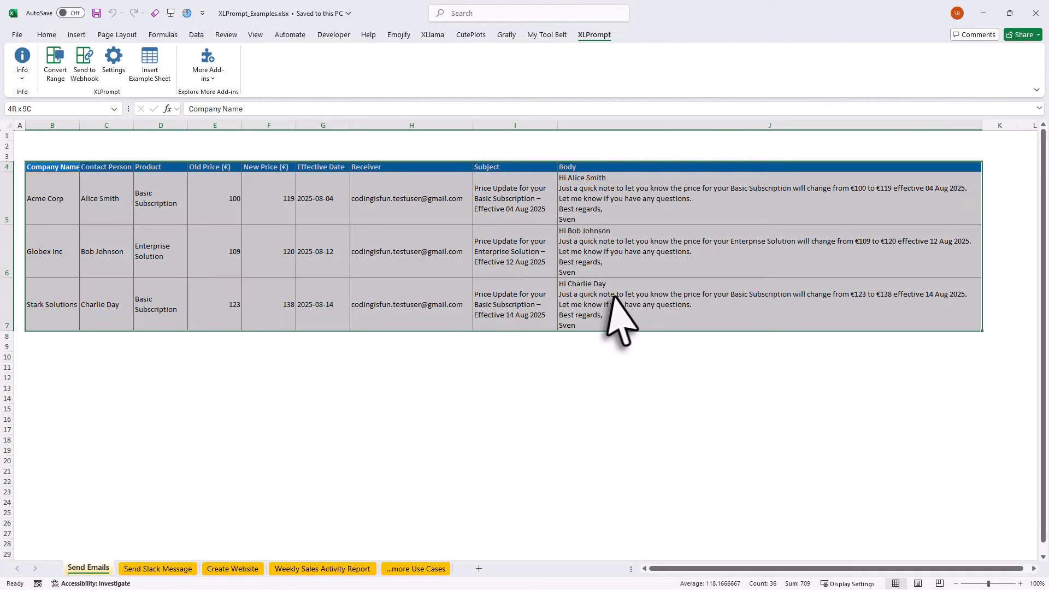
click(83, 64)
click(548, 285)
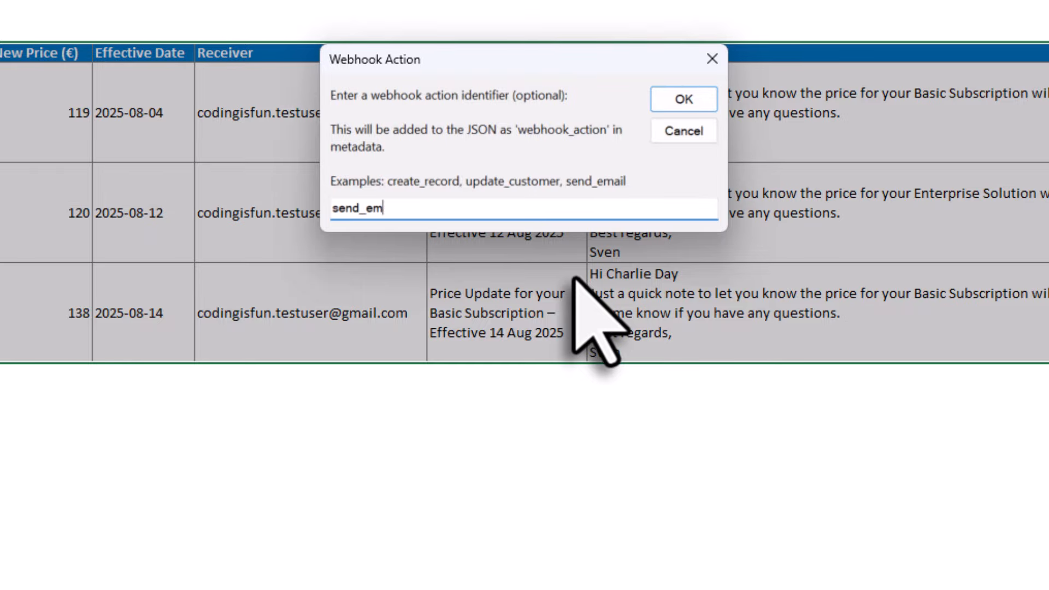
click(684, 99)
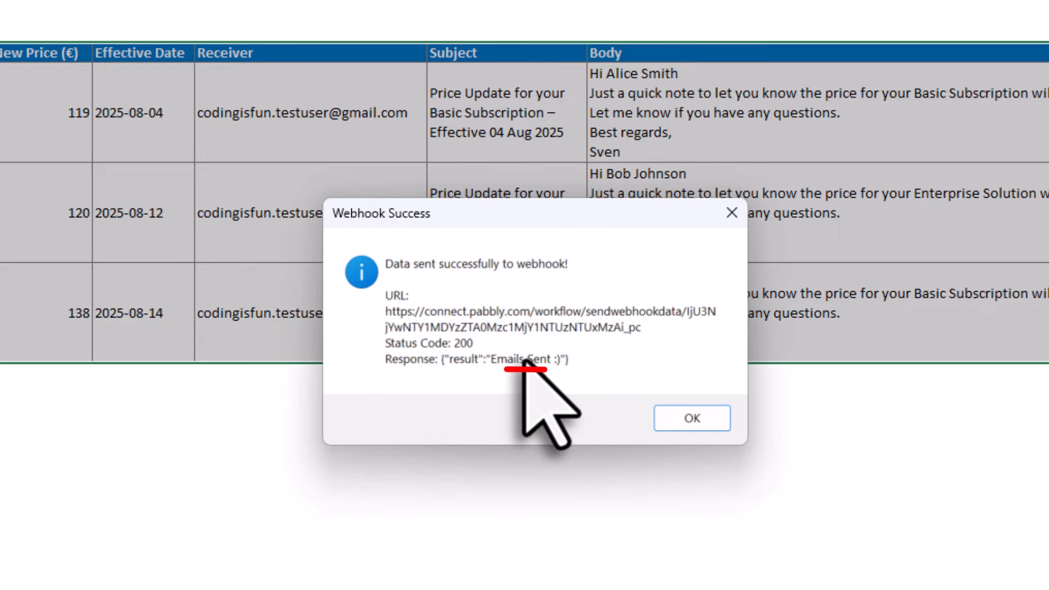
click(691, 418)
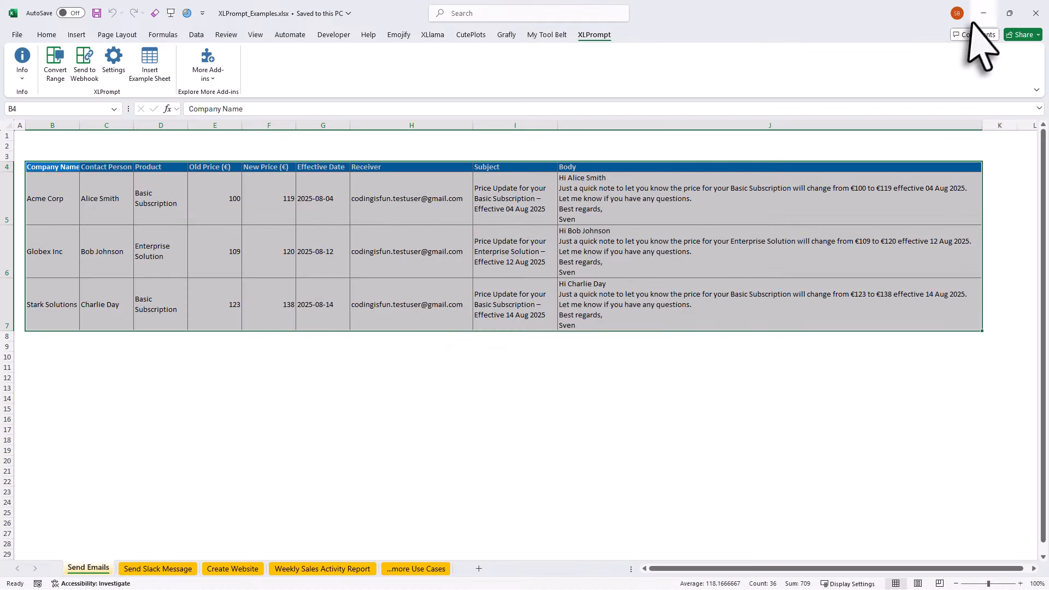
- Switch to Gmail, refresh the inbox and read the price update emails effective 14 Aug 2025 and 12 Aug 2025
click(972, 22)
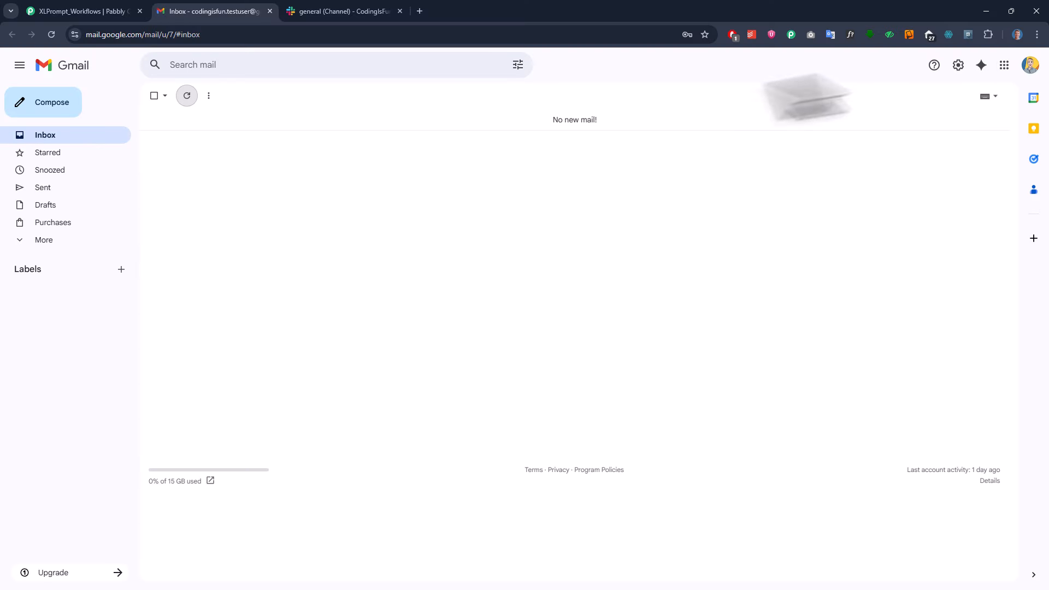
click(187, 96)
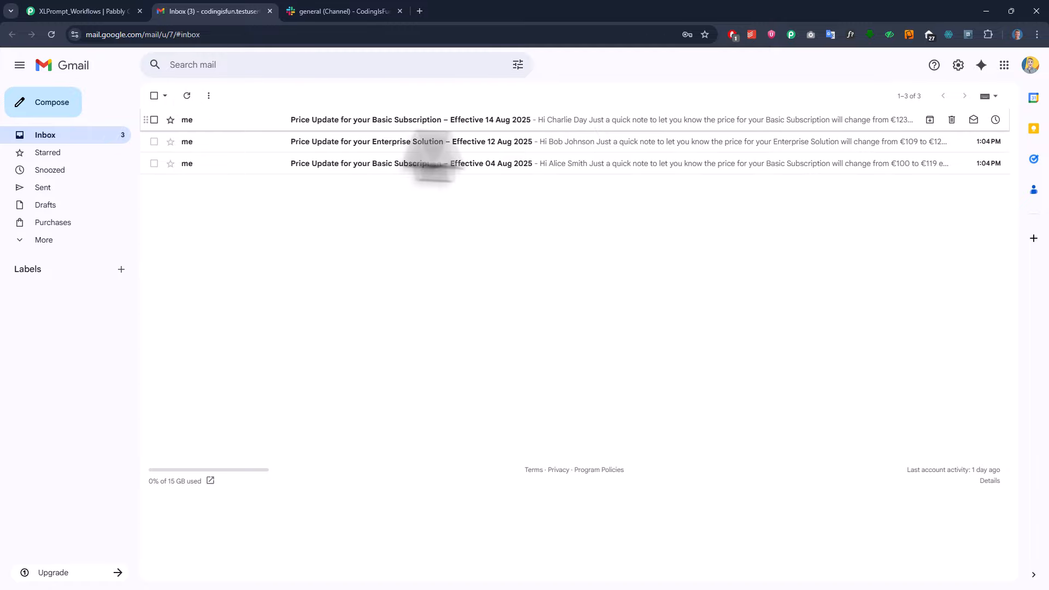
click(622, 121)
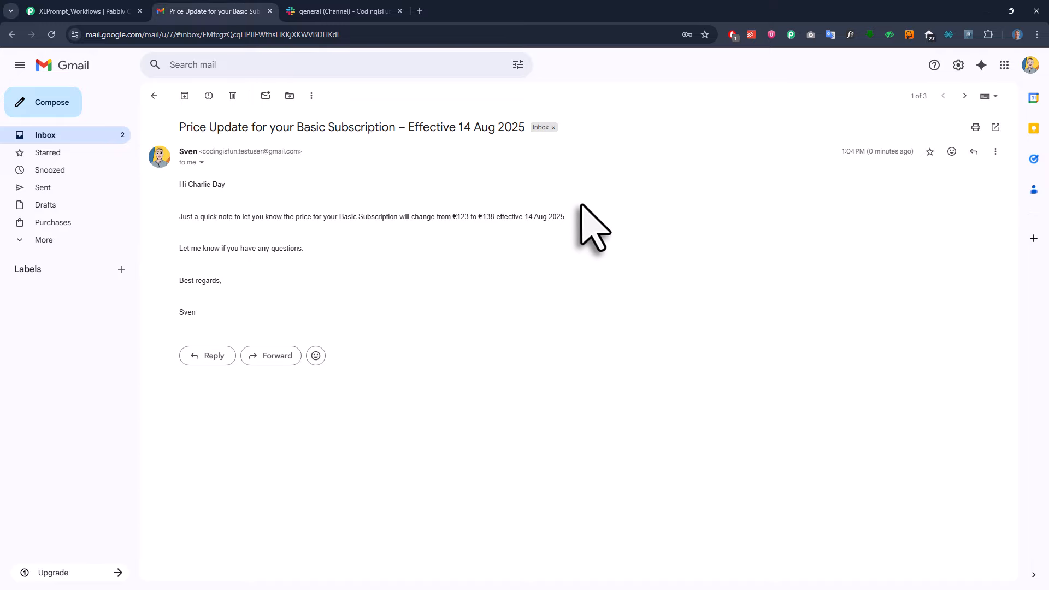
click(154, 95)
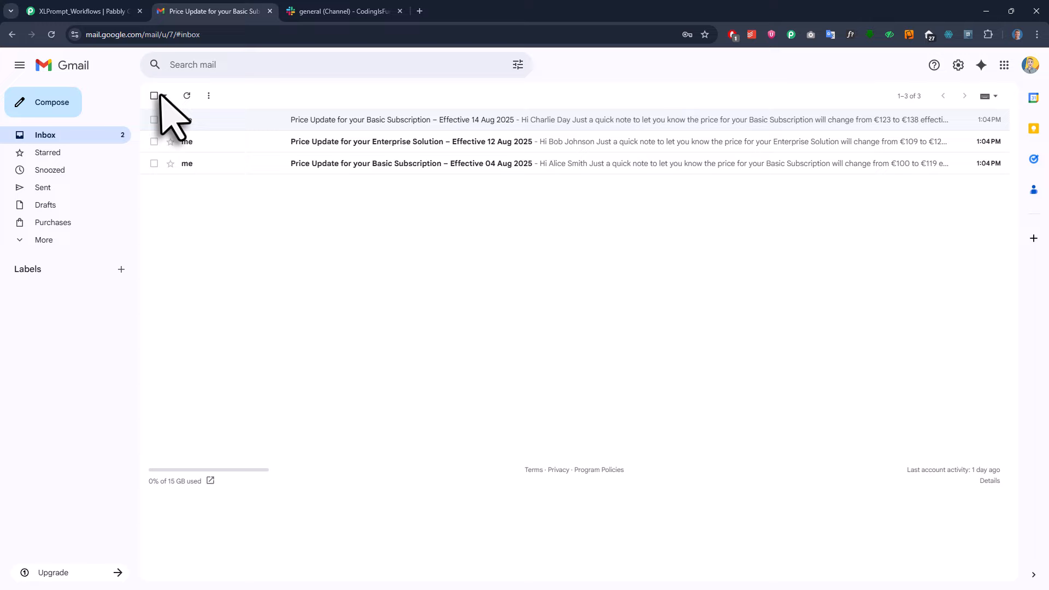
click(498, 143)
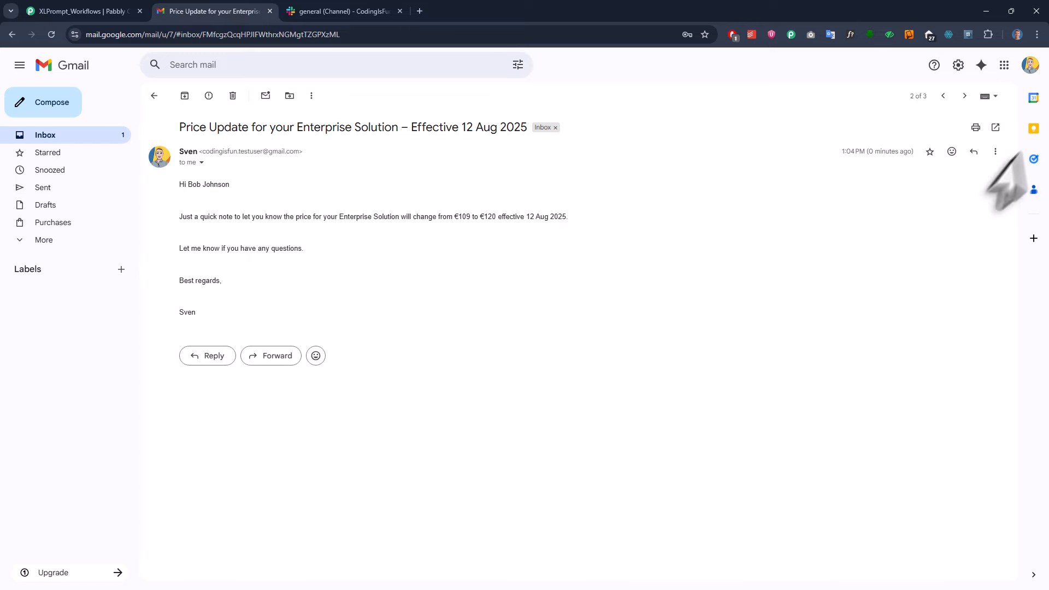
- Return to Excel and send range B3:C5 of the Send Slack Message sheet to the webhook with the action identifier send_slack
click(986, 11)
click(343, 459)
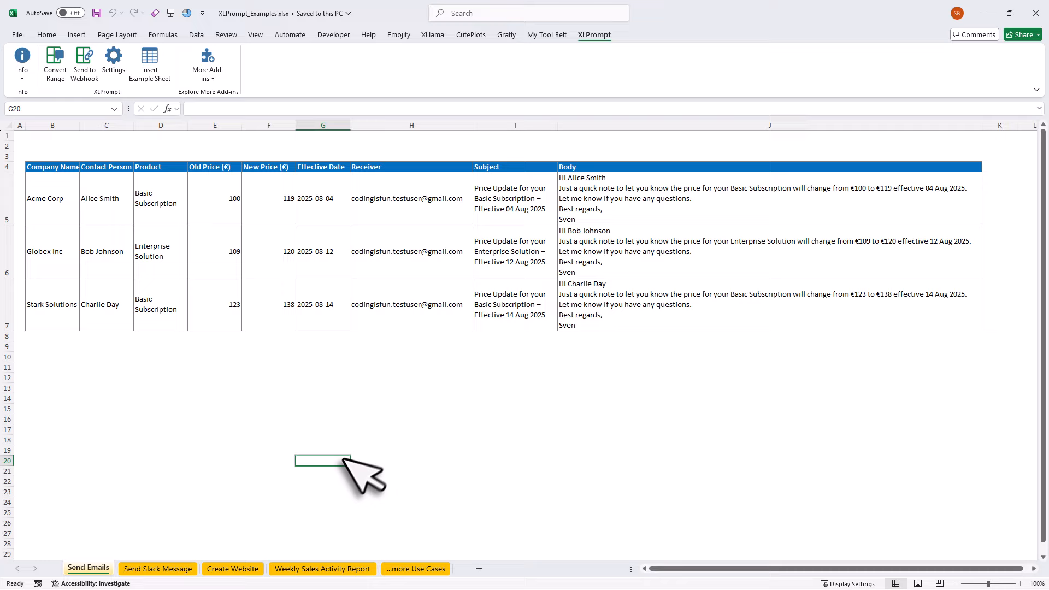
click(164, 569)
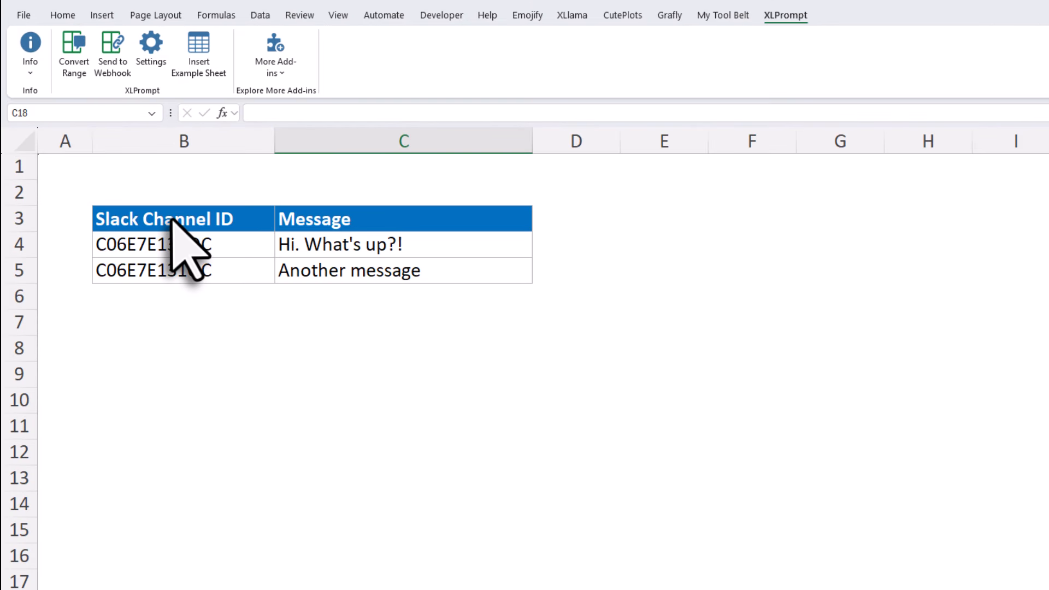
drag(172, 221, 358, 281)
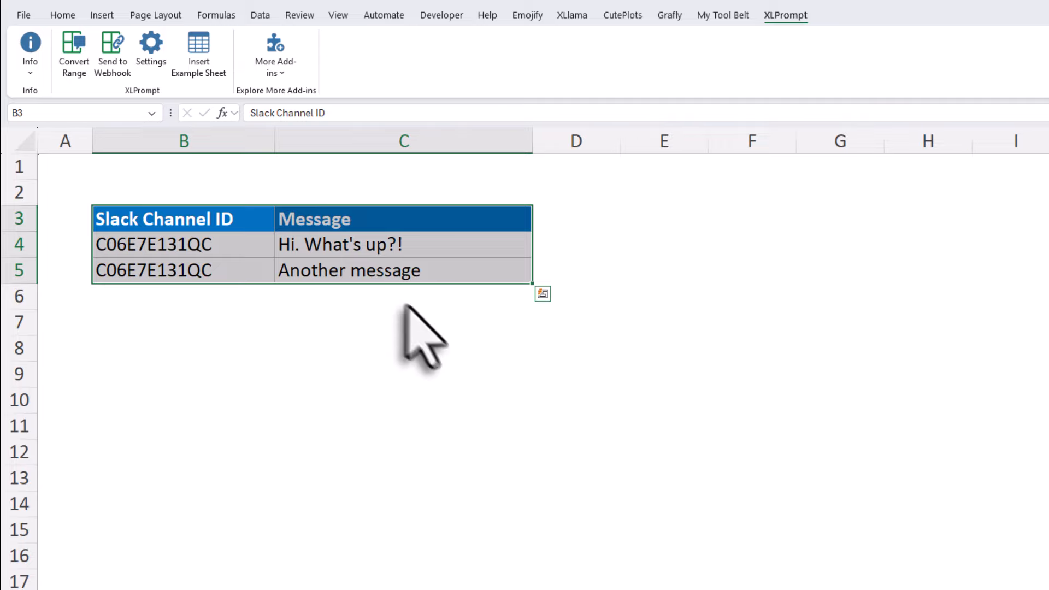
click(113, 52)
click(726, 344)
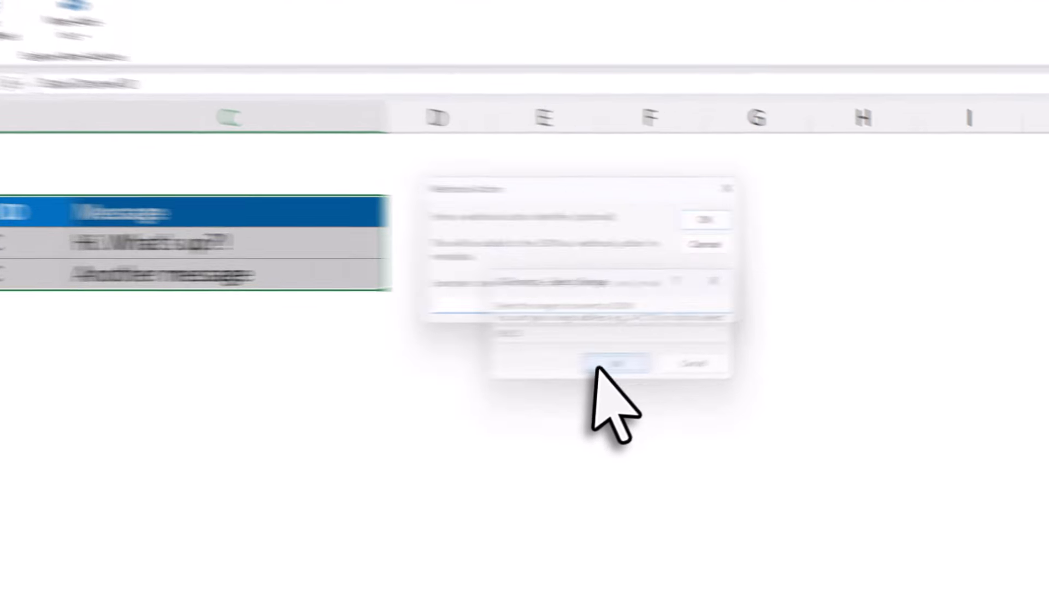
text(send_slack)
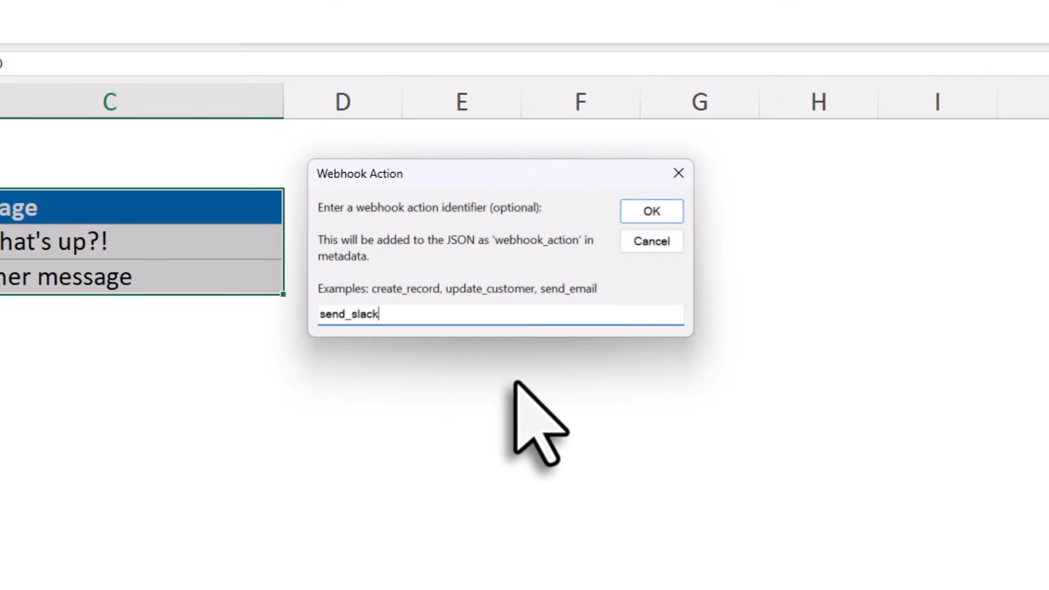
click(670, 214)
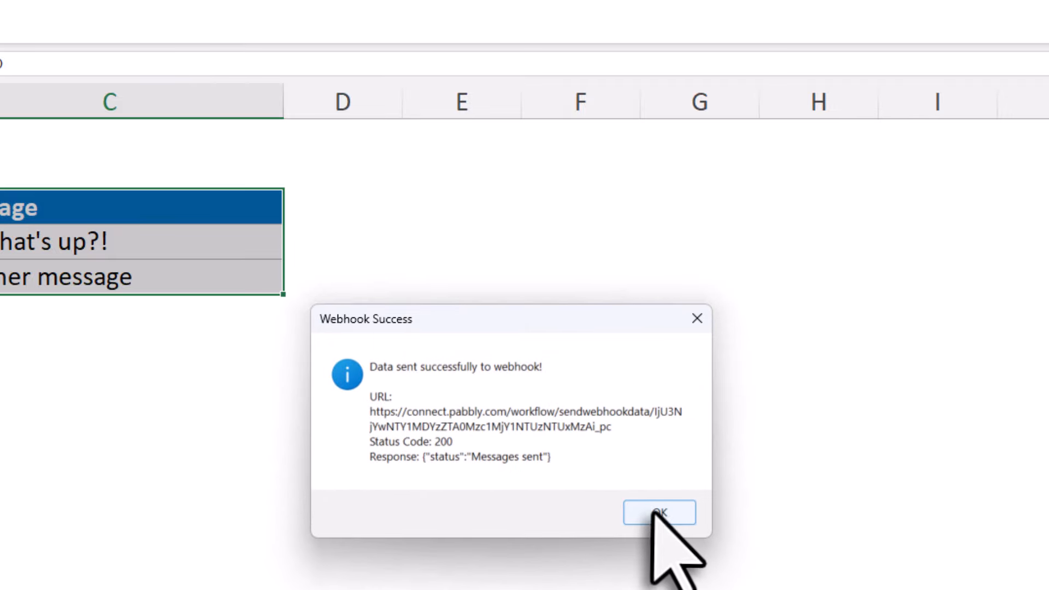
click(658, 512)
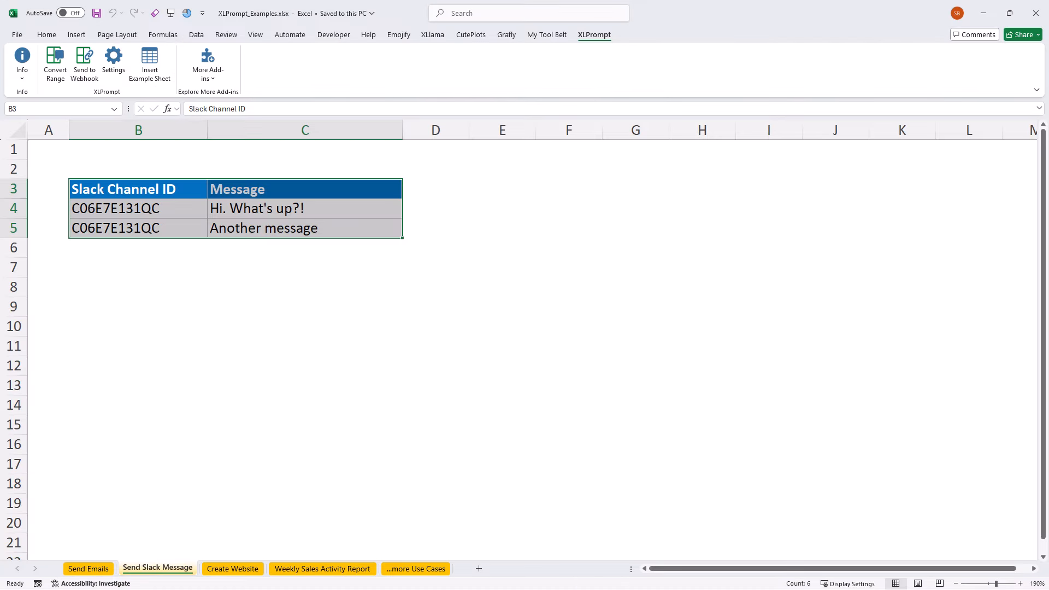
- Switch to the browser and check the general channel in Slack for the posted messages
key(alt+Tab)
click(365, 10)
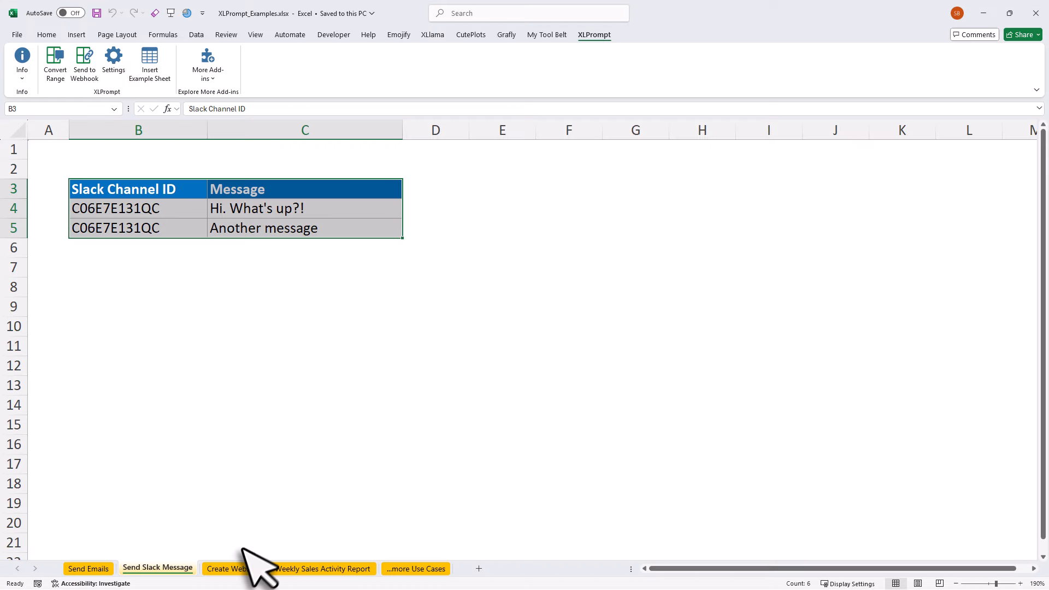
- On Excel's Create Website sheet, set XLPrompt's header location to First Column and webhook response to Output to Selected Cell, and save the settings
click(239, 568)
click(401, 390)
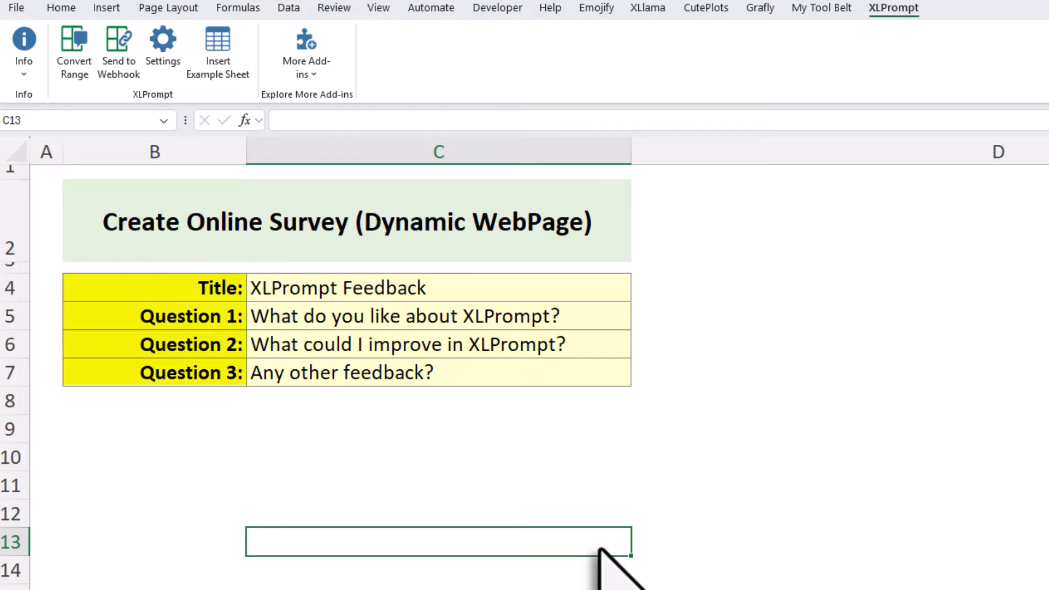
click(407, 457)
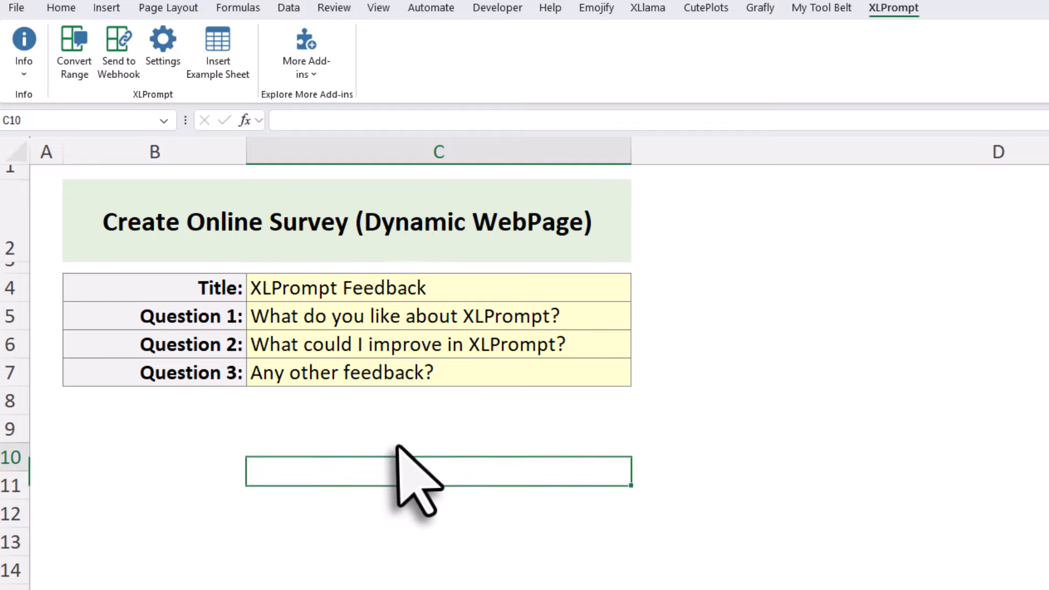
click(161, 49)
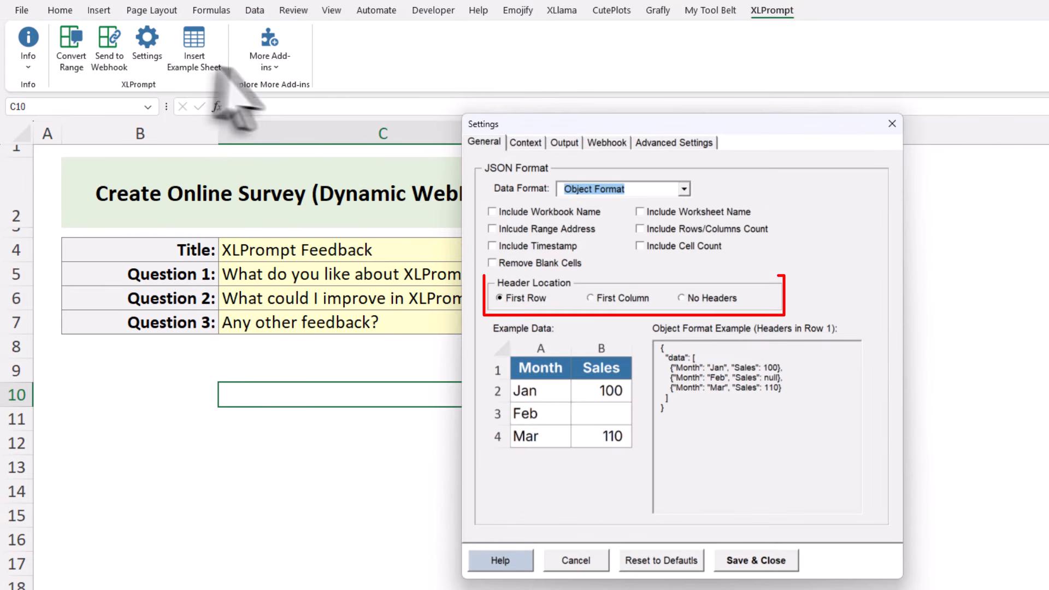
click(601, 298)
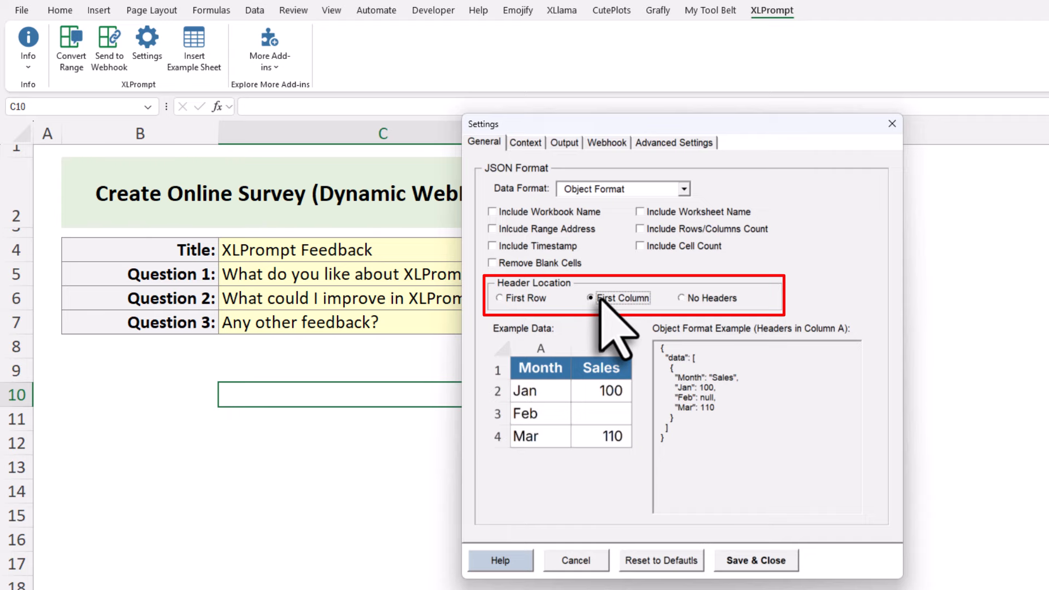
click(606, 143)
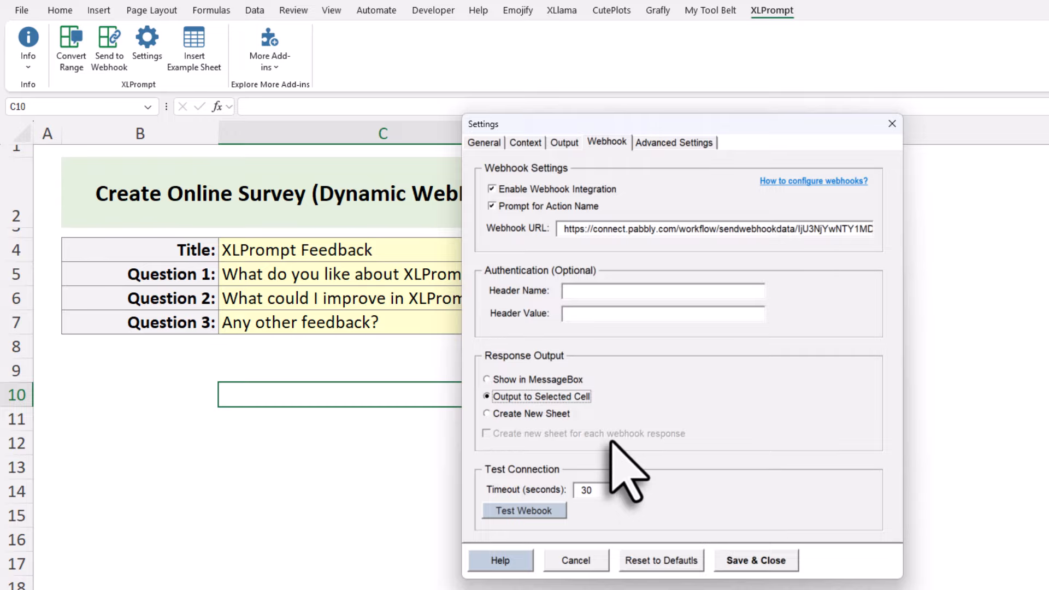
click(749, 559)
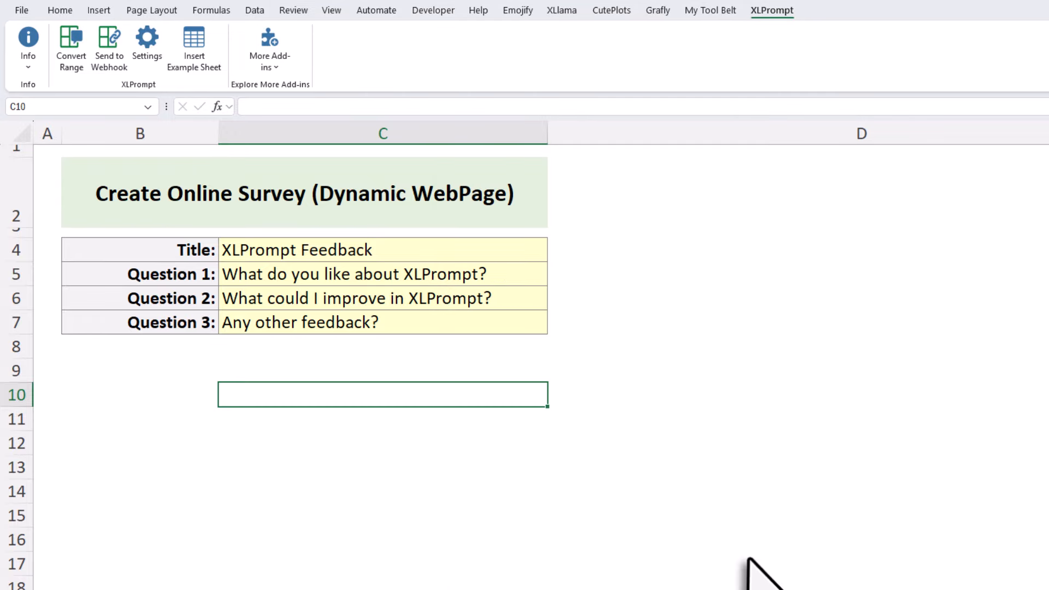
- Send range B4:C7 of the Create Website sheet to the webhook with the action identifier create_website and output the response to cell B9
drag(184, 256, 348, 303)
drag(371, 339, 371, 327)
click(108, 43)
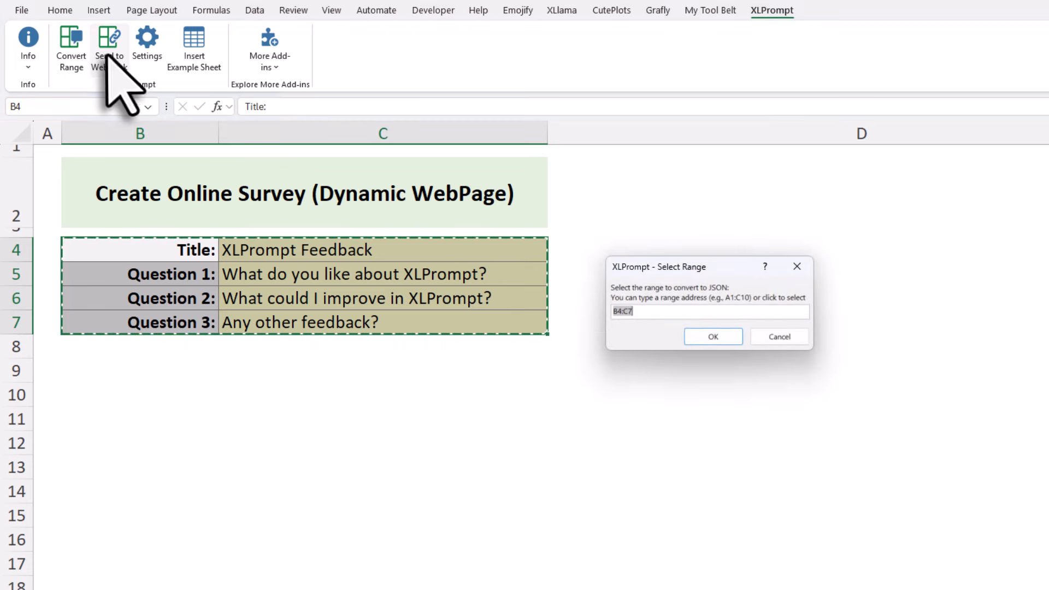
click(705, 337)
text(create_website)
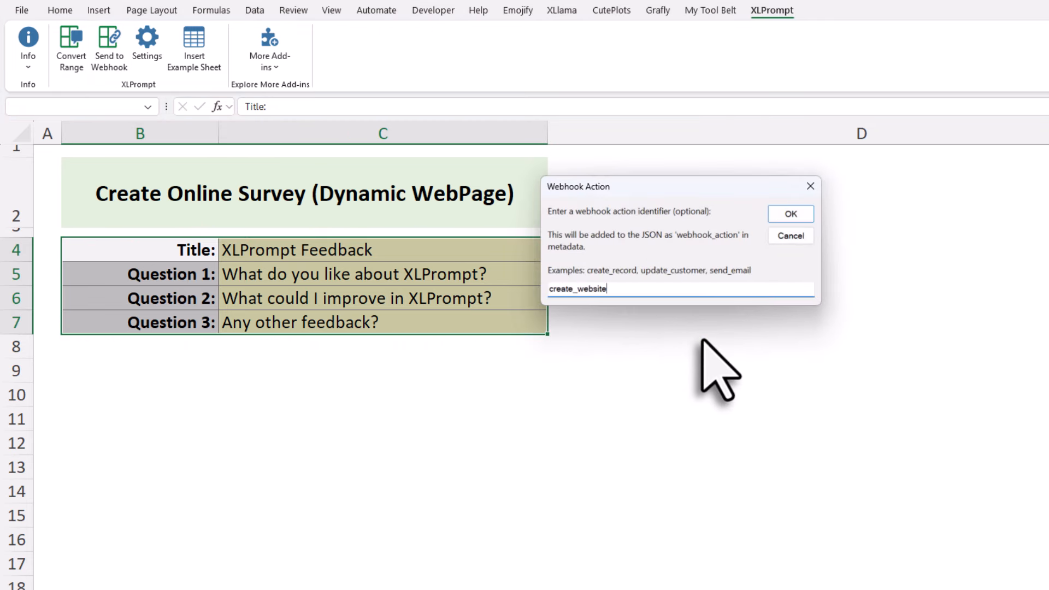
click(785, 217)
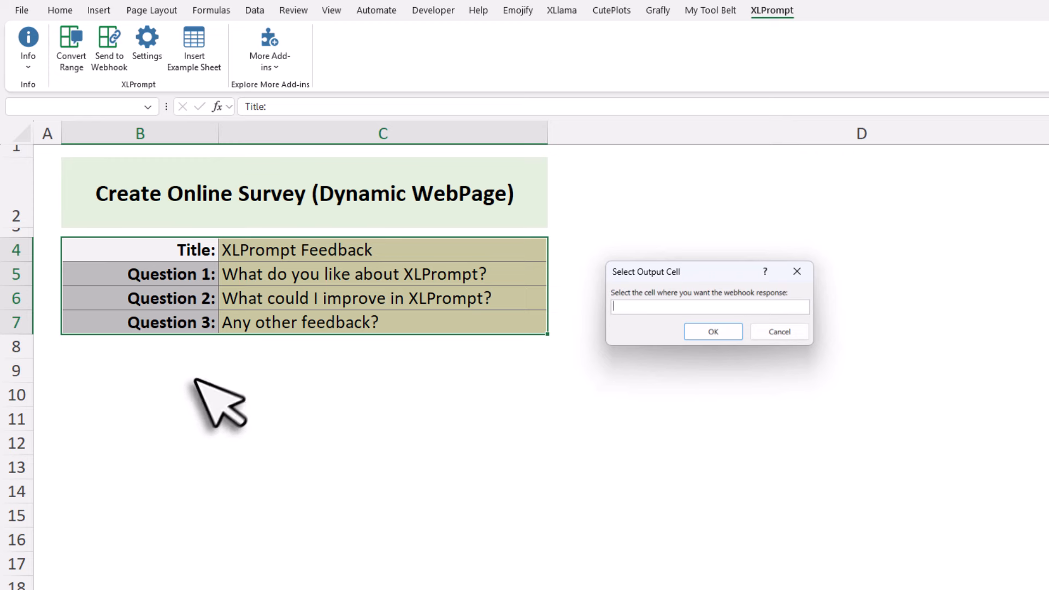
click(177, 371)
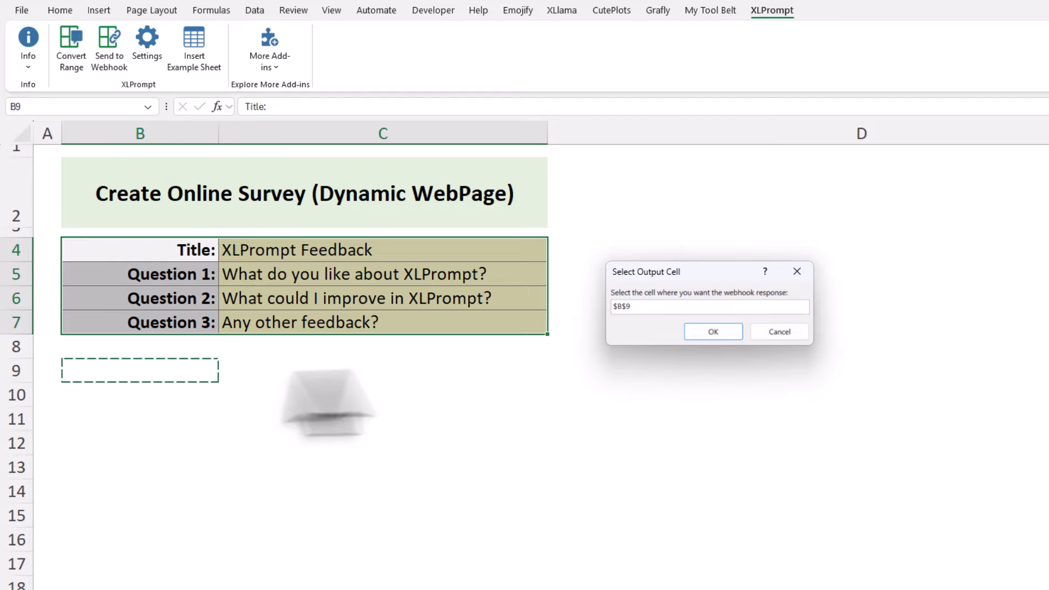
click(713, 332)
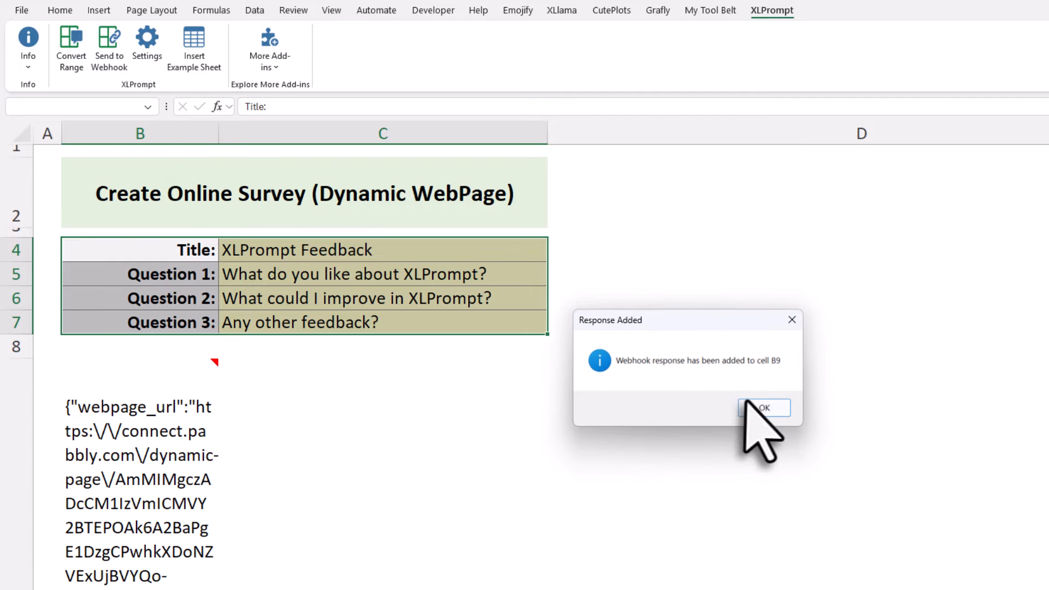
click(757, 407)
- Copy the webpage URL from the webhook response in B9 and open it in a new browser tab
click(185, 440)
drag(845, 117, 244, 107)
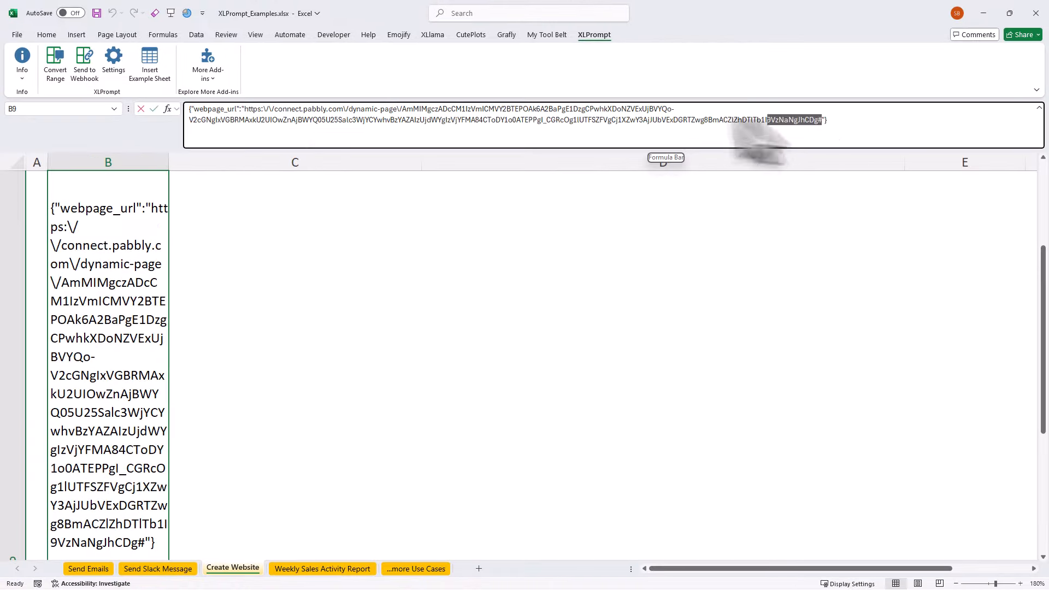
key(Escape)
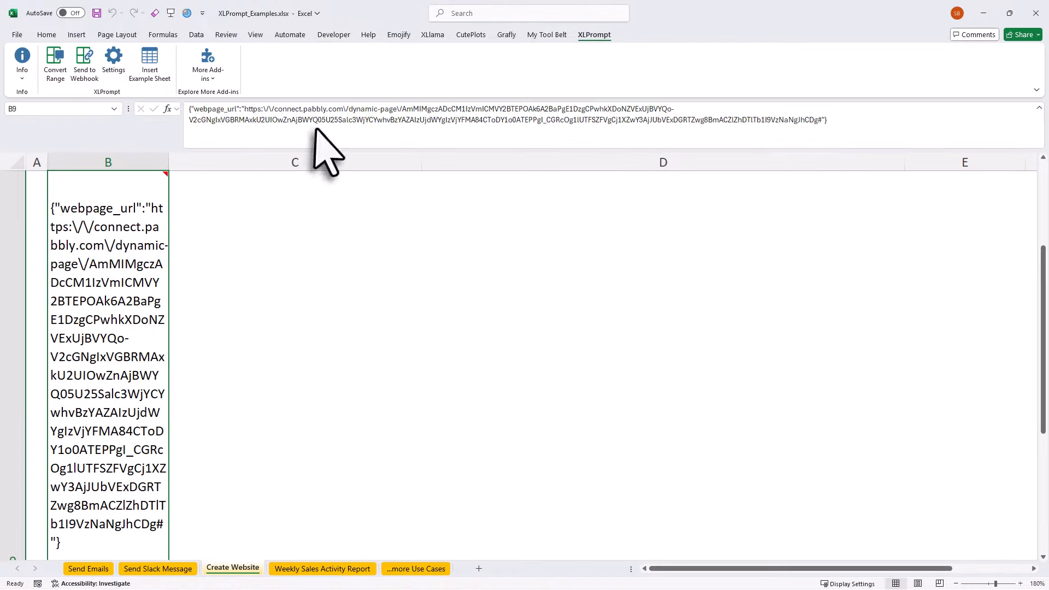
key(alt+Tab)
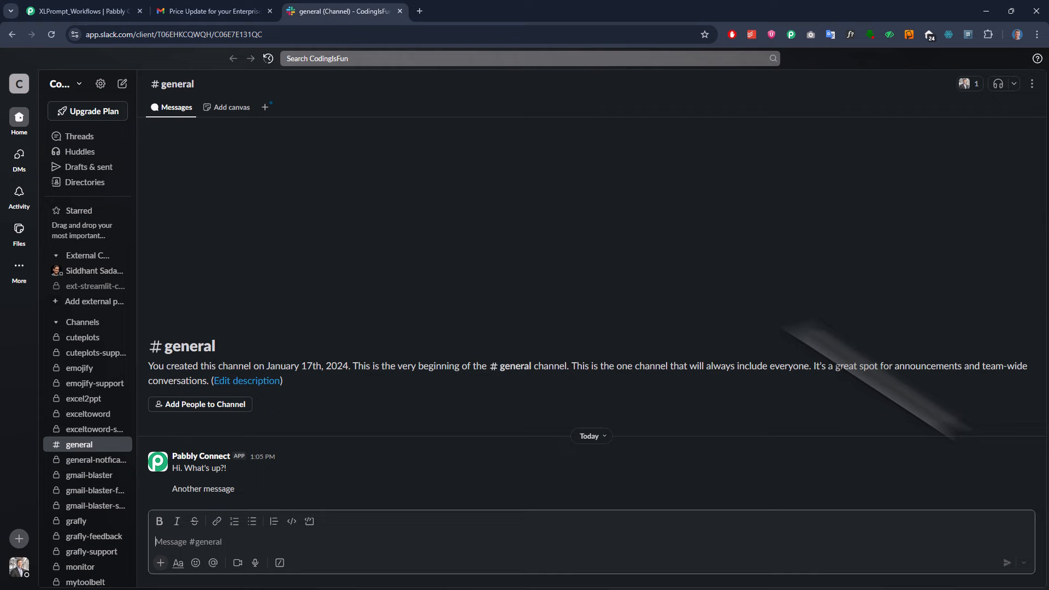
click(419, 12)
key(ctrl+v)
key(Return)
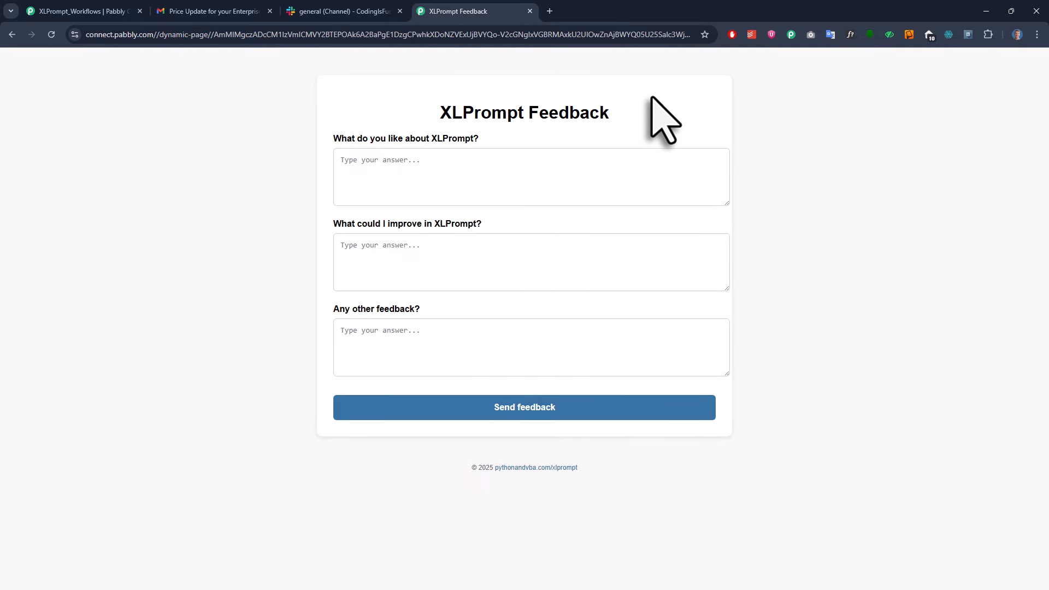
- Return to Excel and change the survey title in C4 to "XLPrompt Feedback - NEW"
click(986, 11)
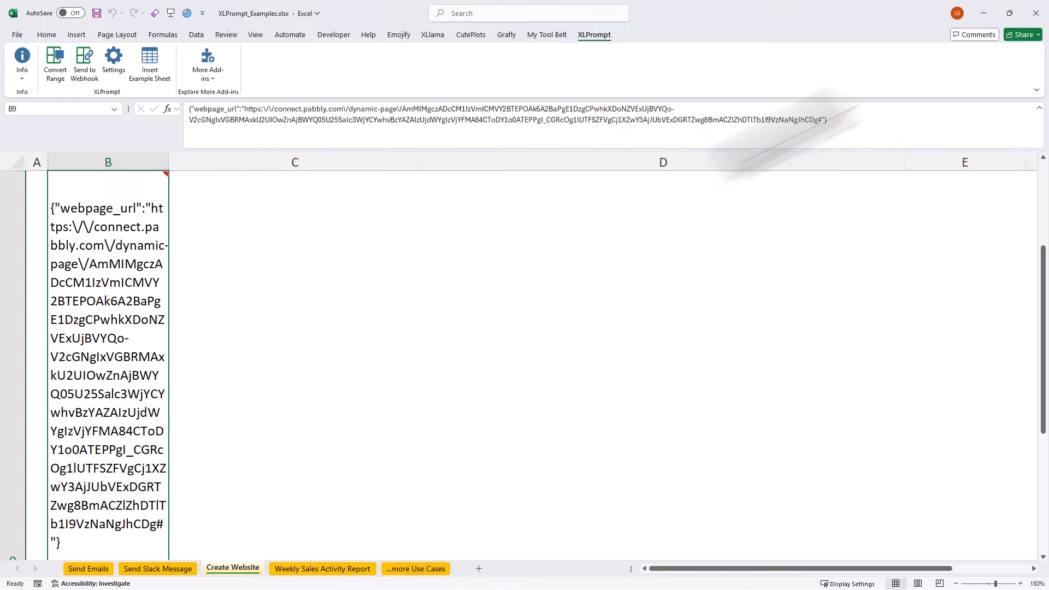
scroll(417, 327, up, 3)
click(356, 257)
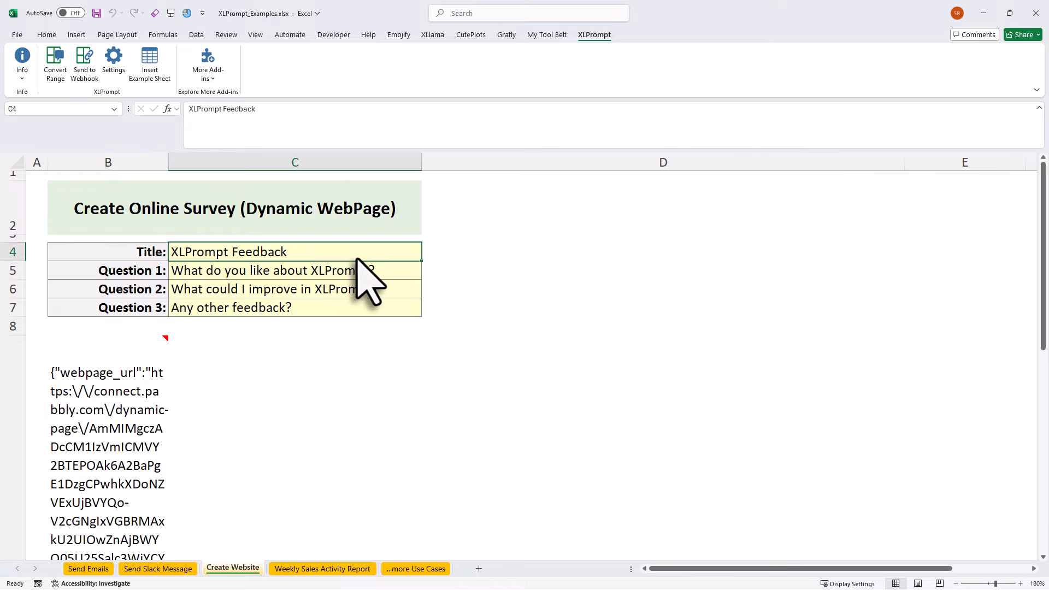
text(- N)
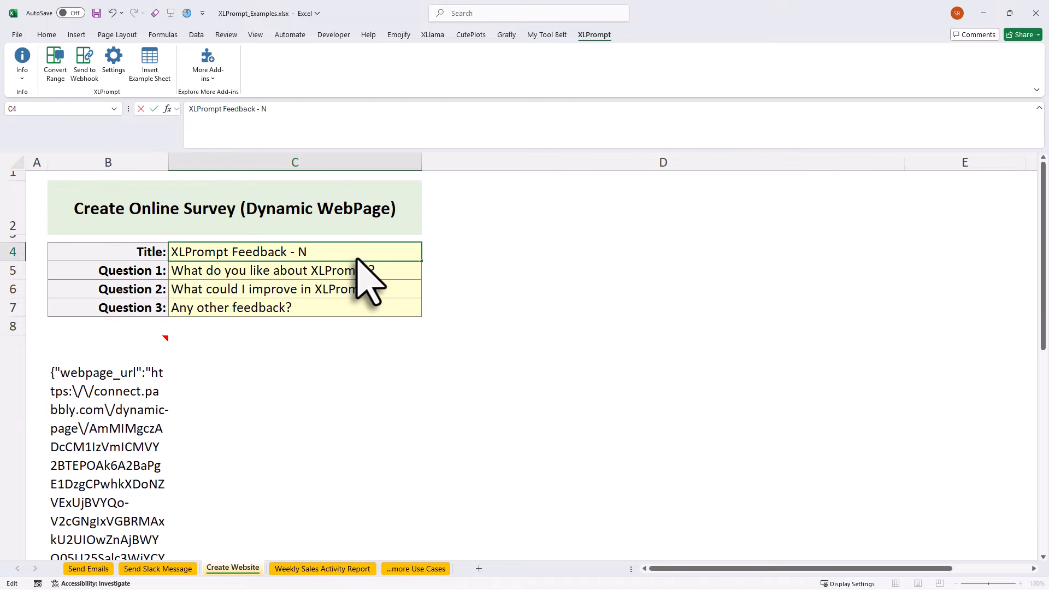
text(EW)
key(Return)
- Resend range B4:C7 to the webhook with the action identifier create_website, outputting the new response to cell B9
drag(147, 251, 214, 301)
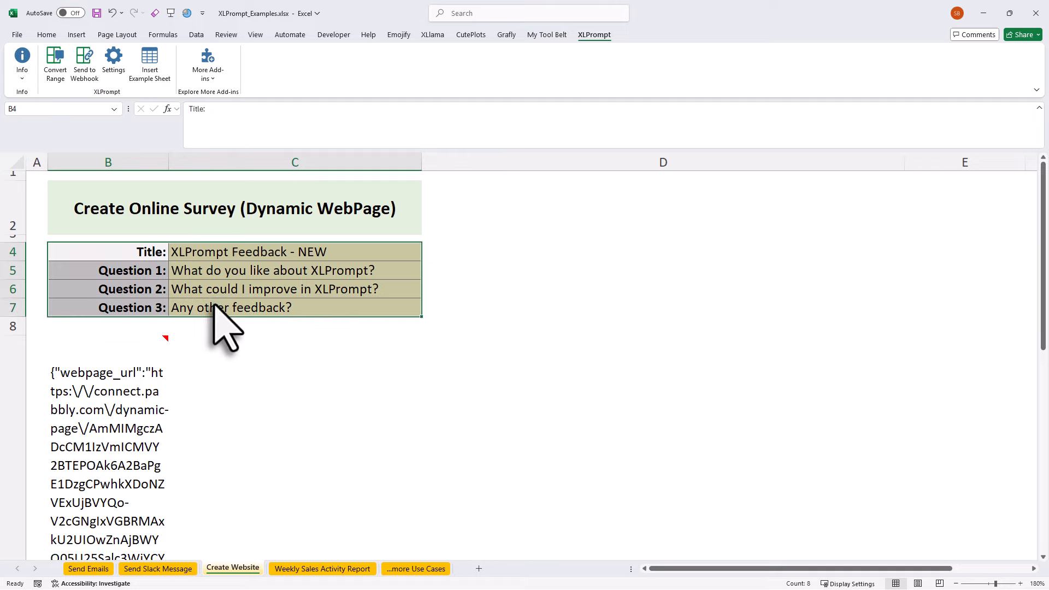
click(85, 61)
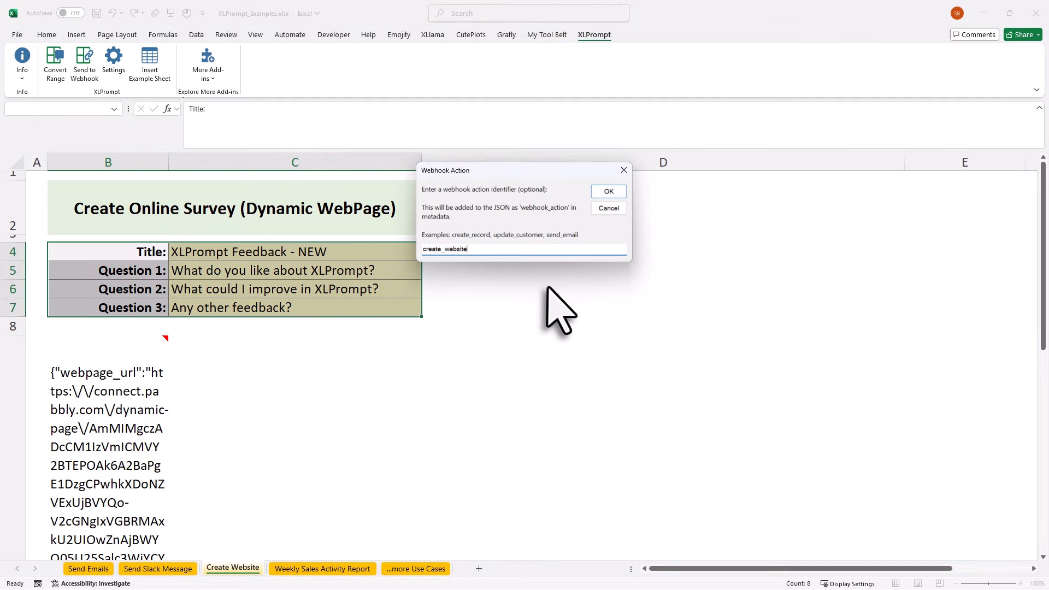
click(608, 191)
click(545, 280)
click(585, 334)
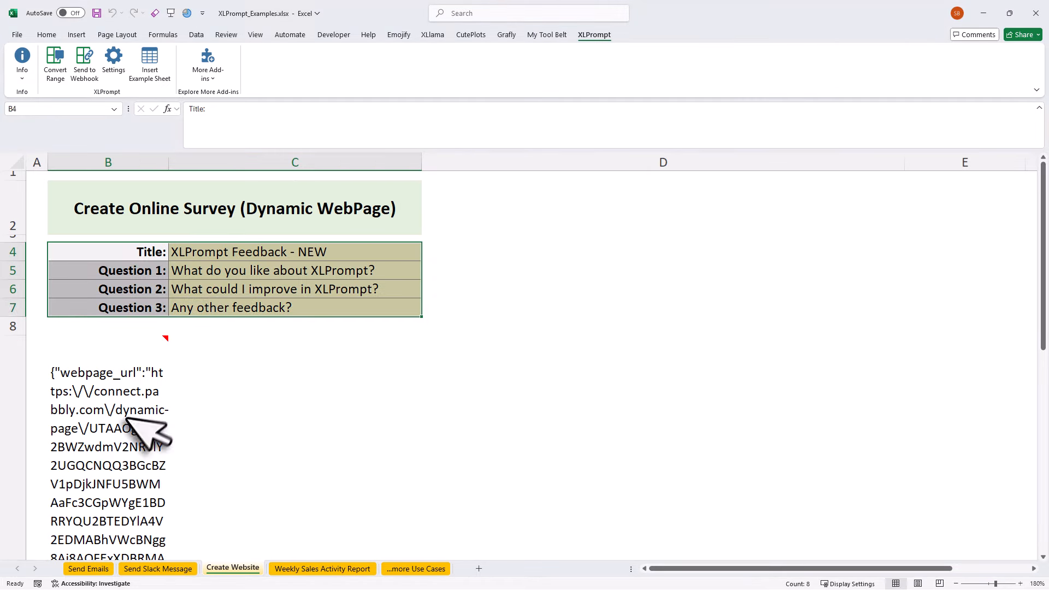
- Copy the updated webpage URL from B9 and open the renamed survey page in another new browser tab
click(127, 418)
drag(262, 119, 264, 109)
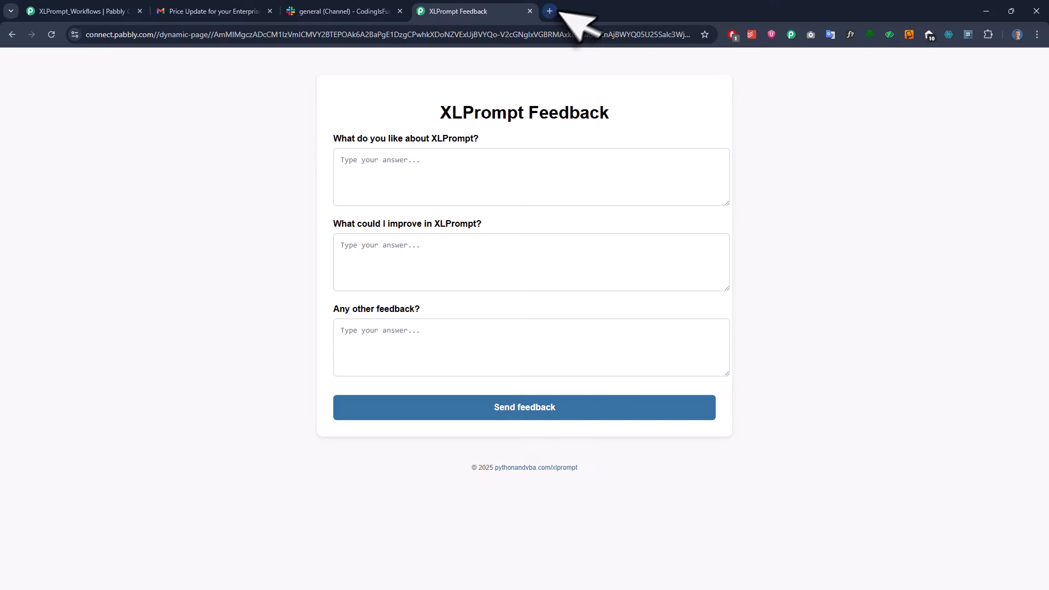
click(553, 11)
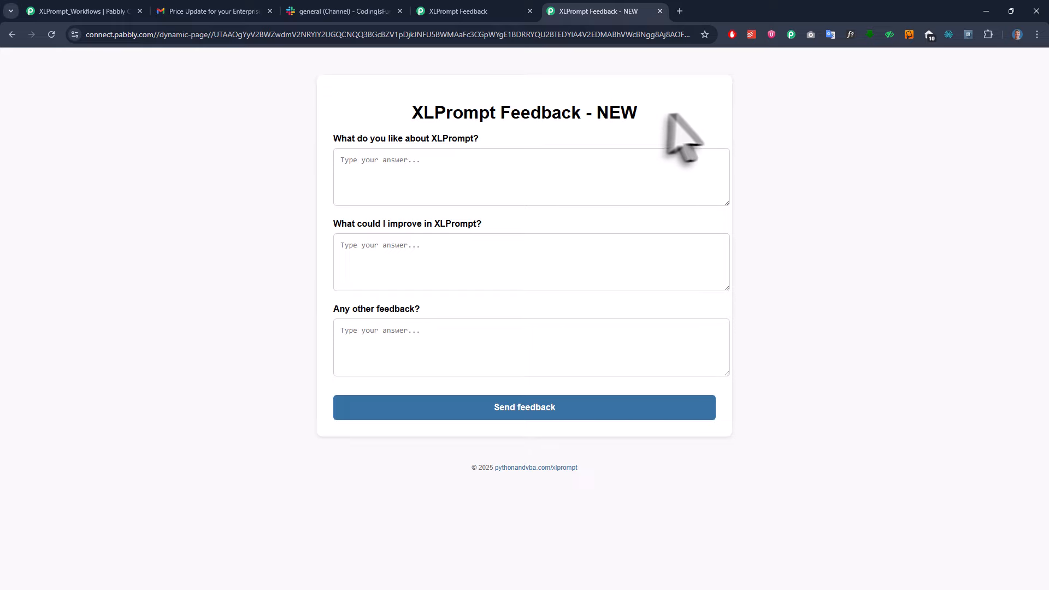
- On Excel's Weekly Sales Activity Report sheet, set XLPrompt's header location to First Row and webhook response to Create New Sheet, and save the settings
click(986, 11)
click(377, 309)
scroll(405, 309, up, 3)
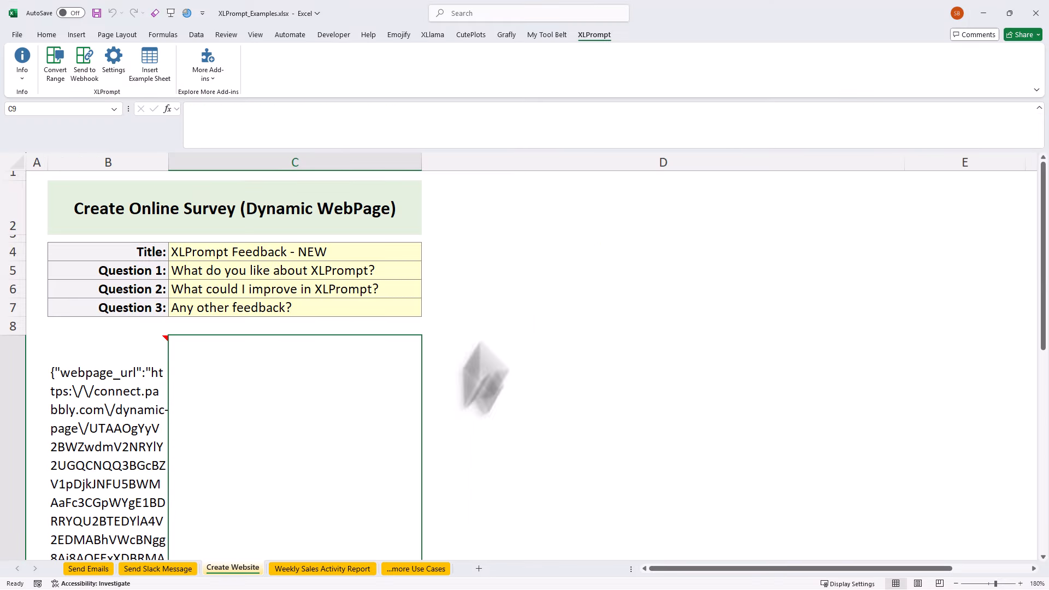
click(353, 568)
click(797, 410)
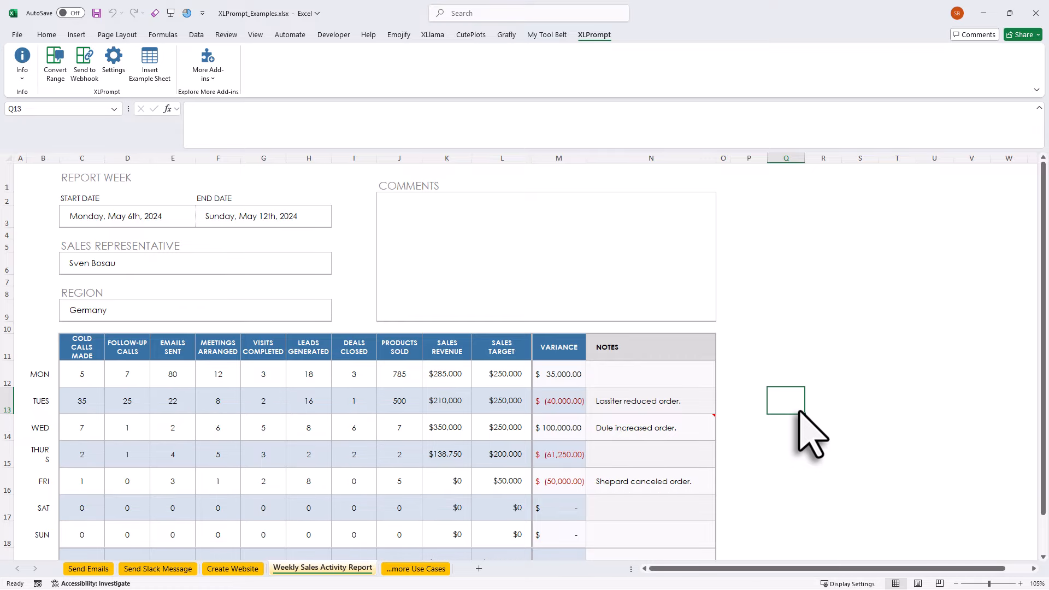
scroll(808, 433, down, 1)
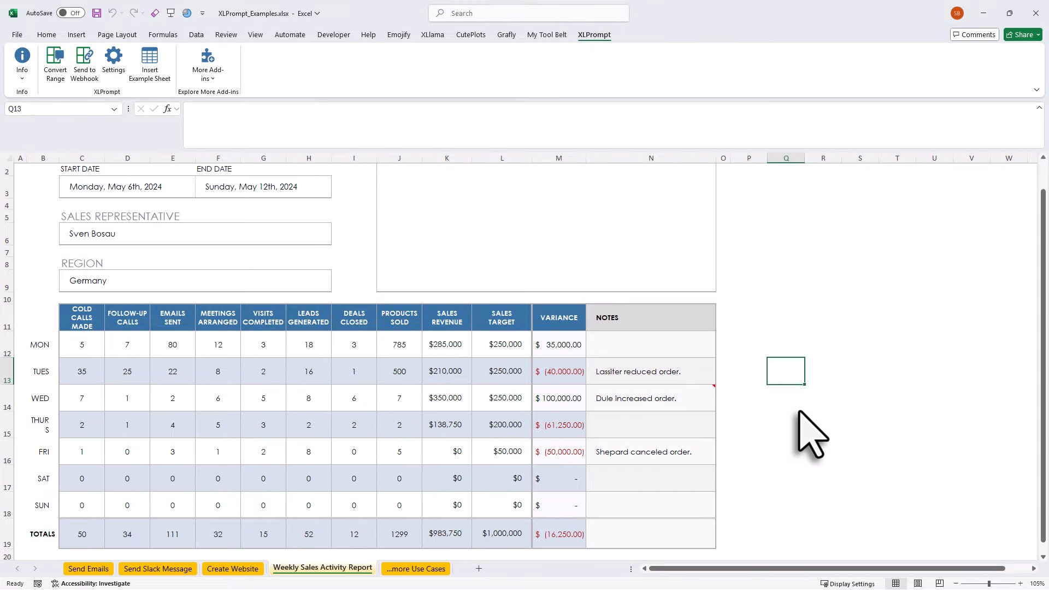
click(115, 59)
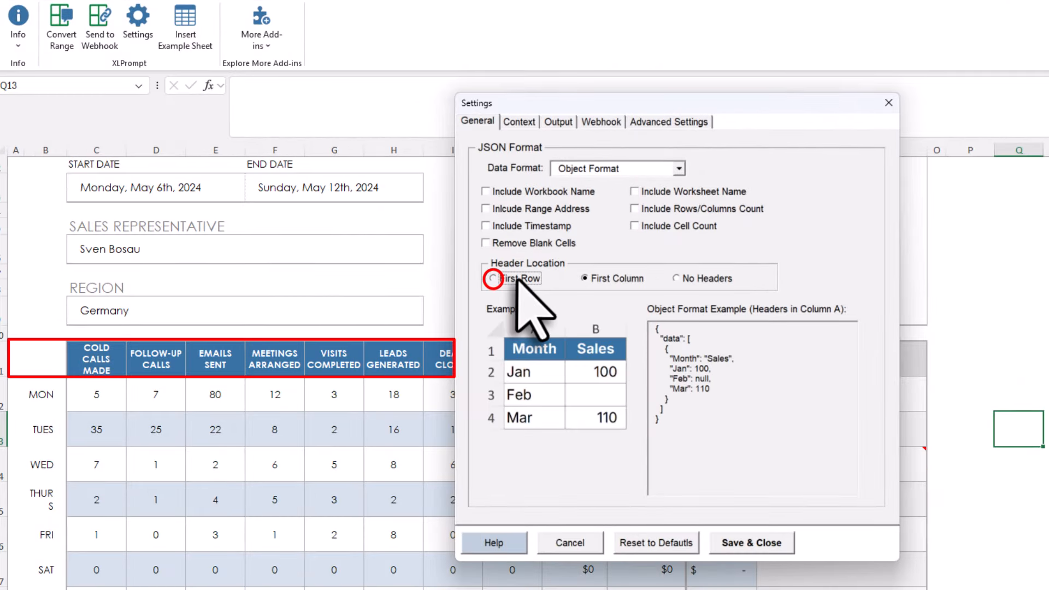
click(517, 278)
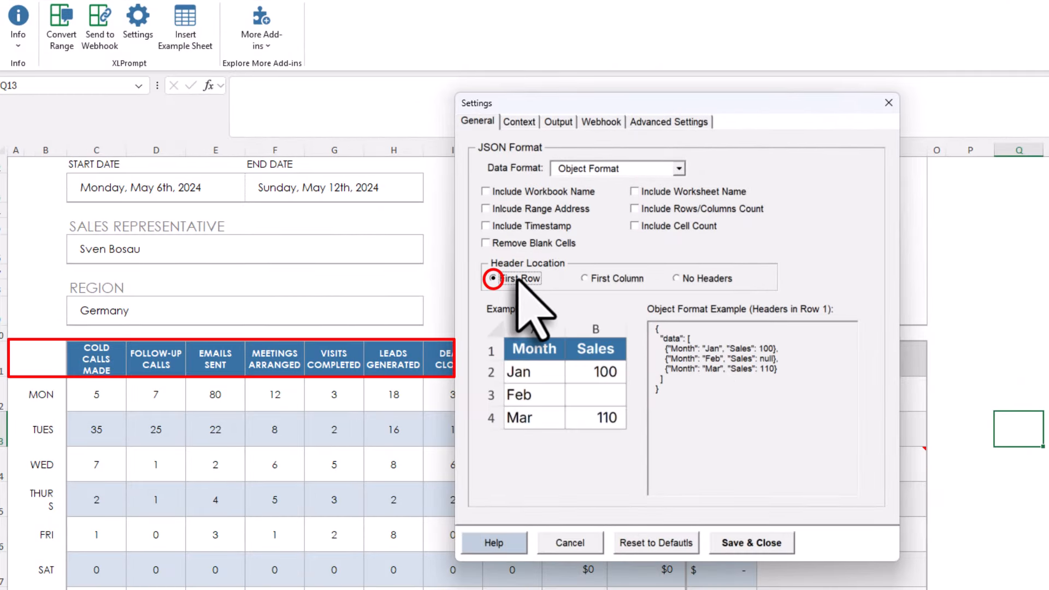
click(590, 122)
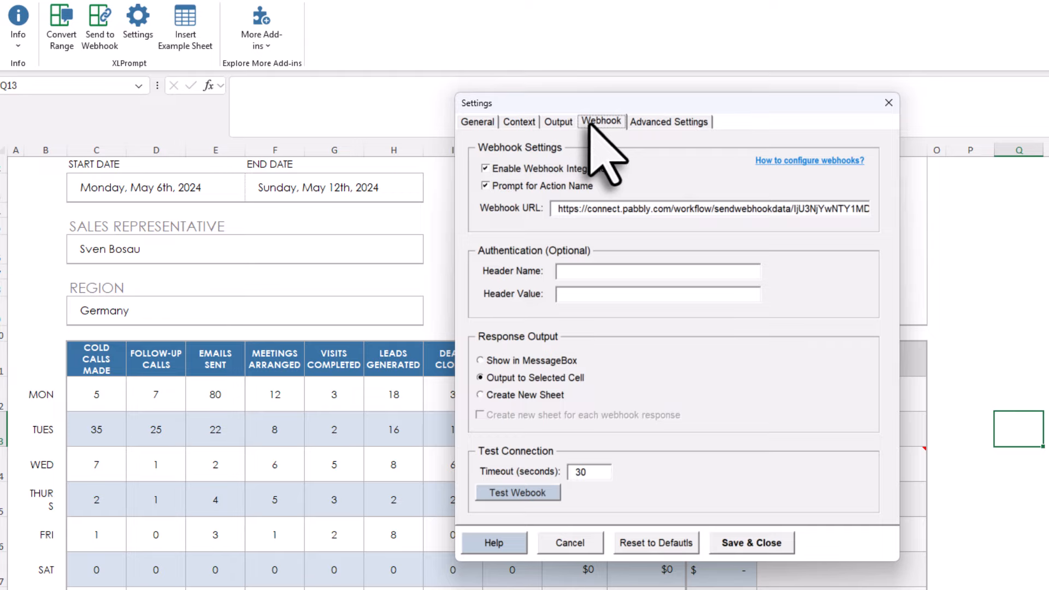
click(501, 394)
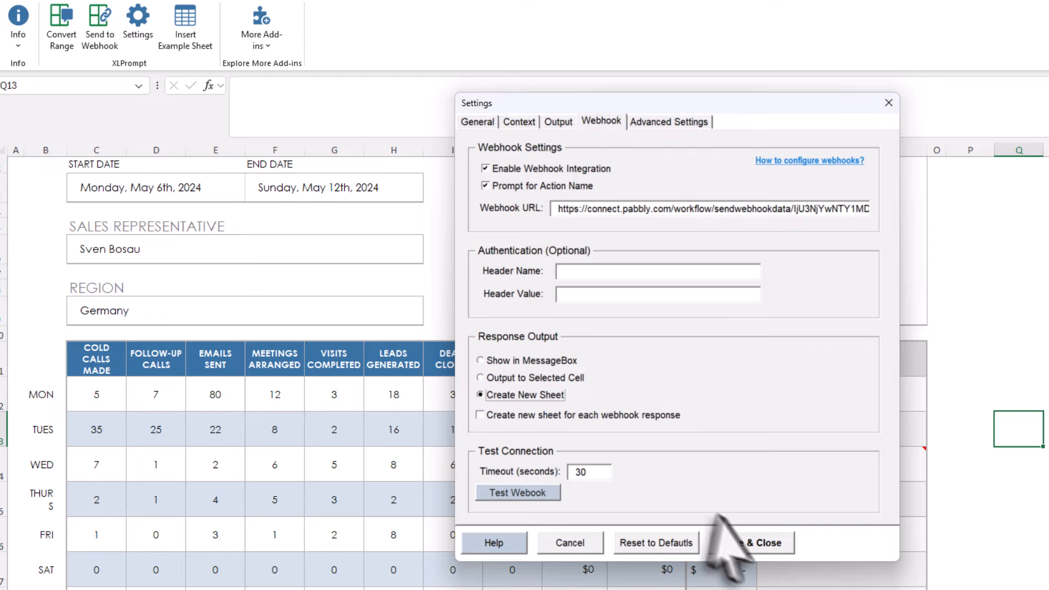
click(744, 541)
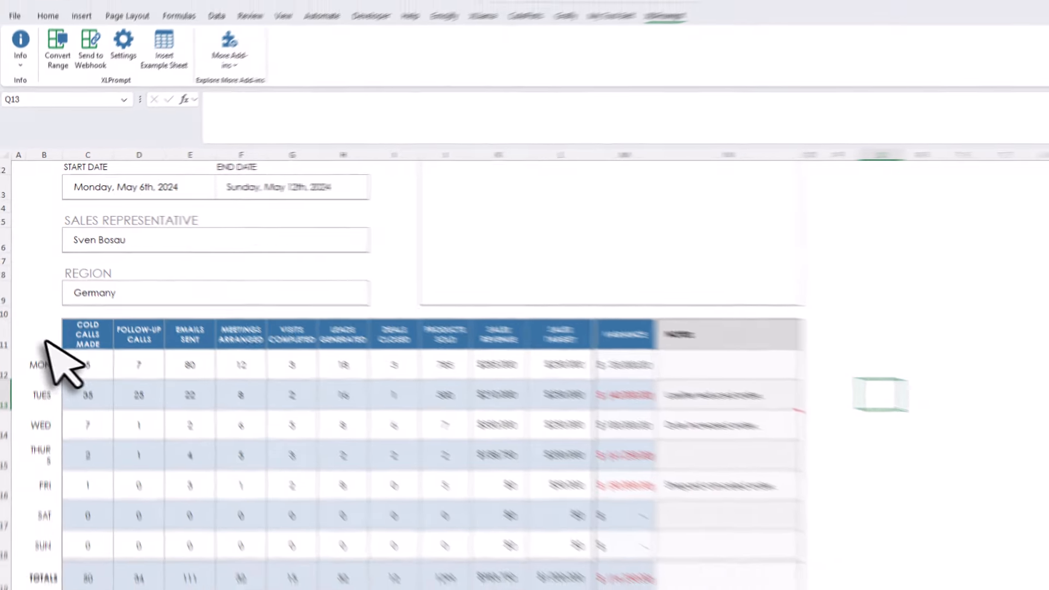
- Send the weekly sales table B11:N19 to the webhook with the action identifier analyze_data
drag(45, 340, 743, 572)
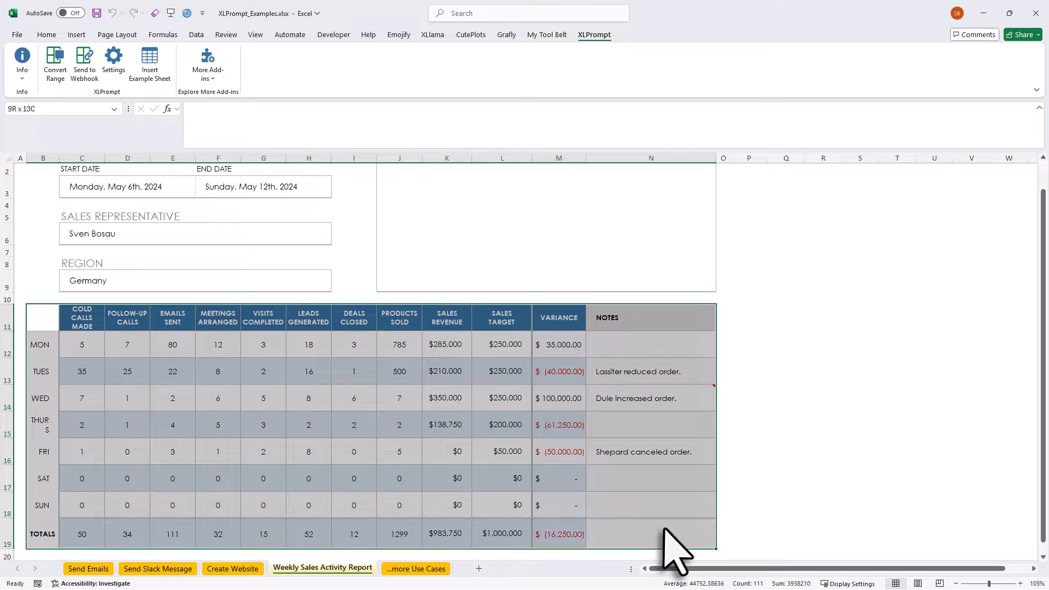
click(76, 65)
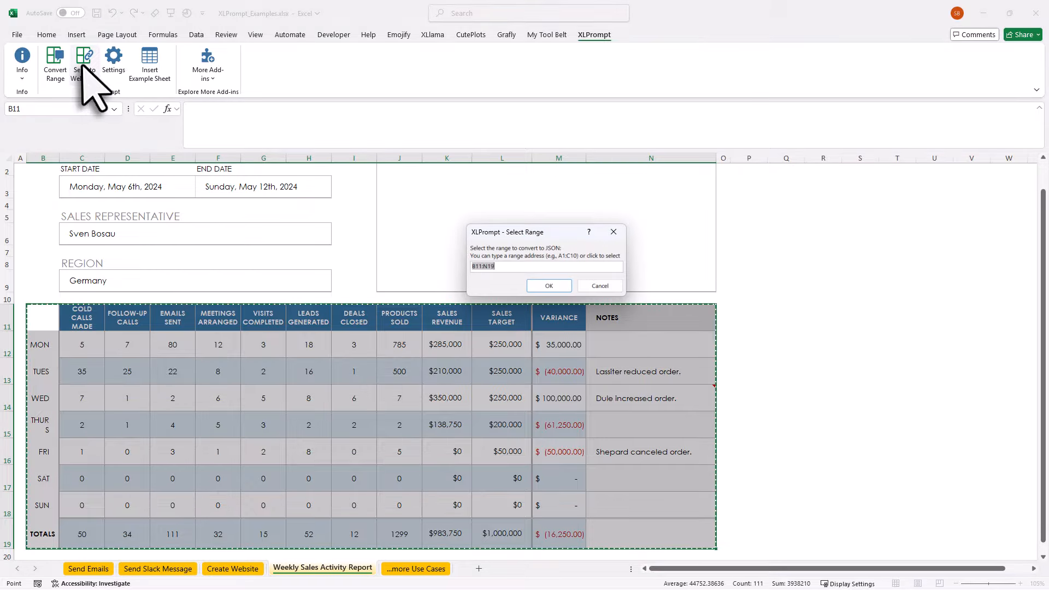
click(544, 284)
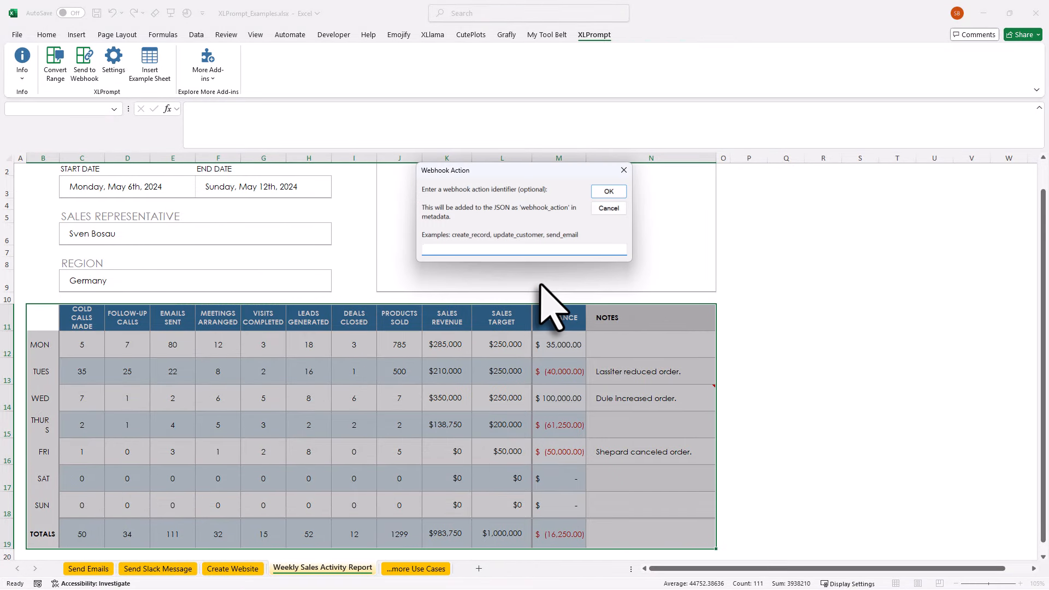
text(analyze_data)
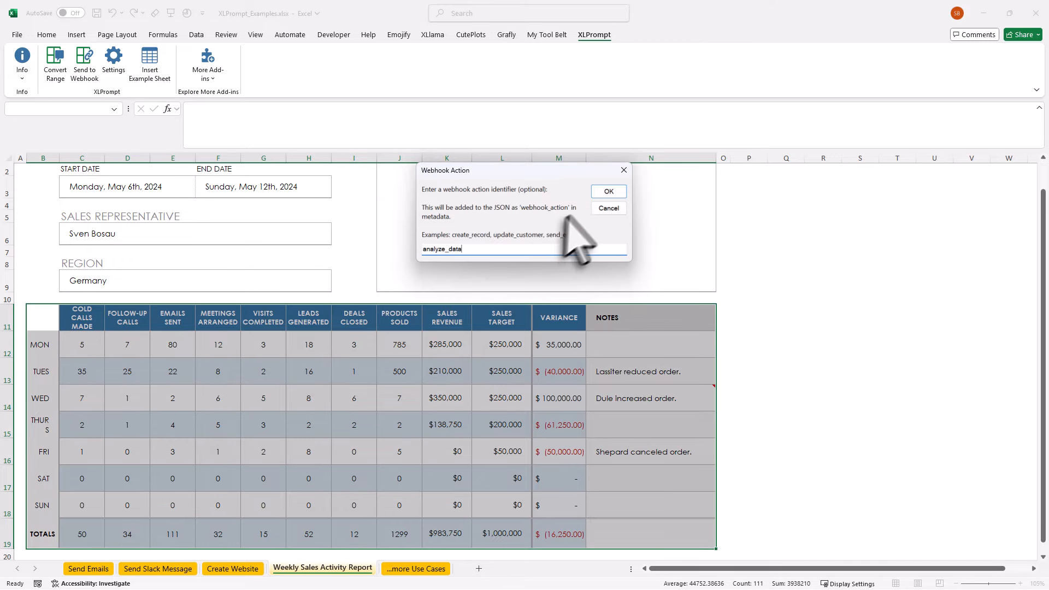
click(603, 192)
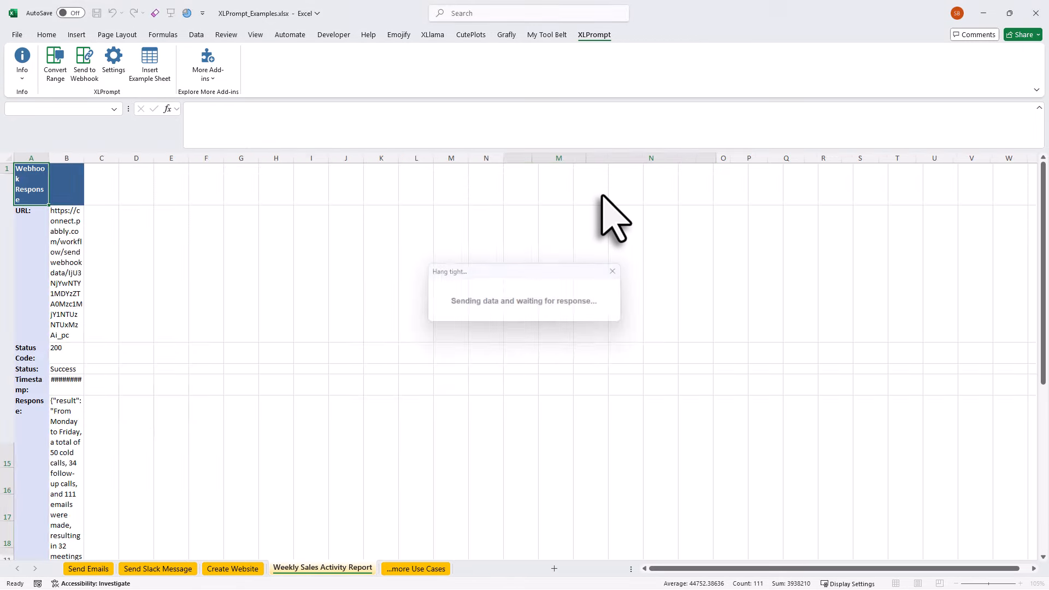
click(599, 339)
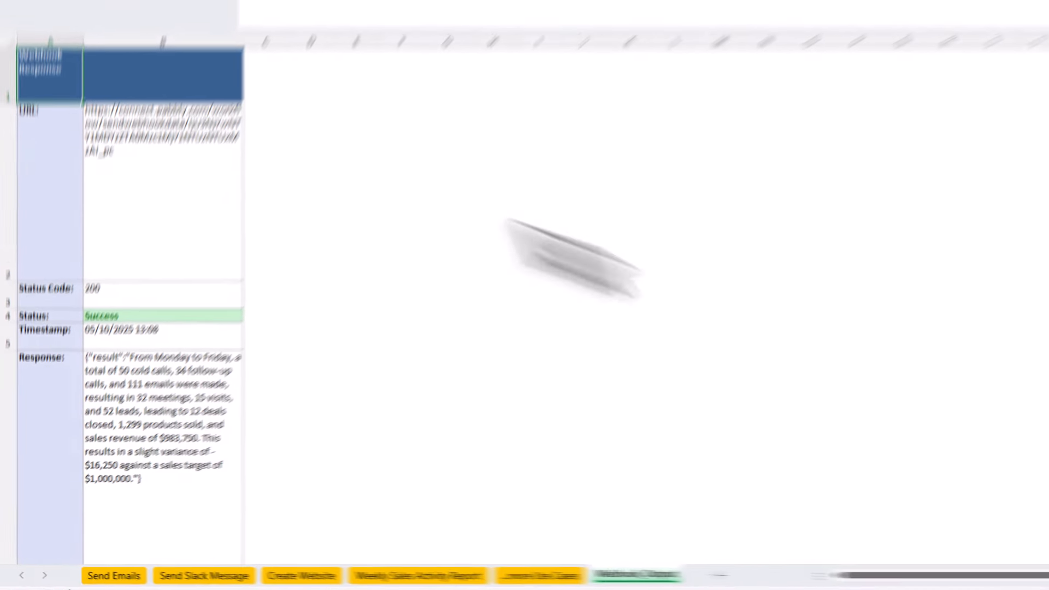
- Widen column B of the Webhook_Output sheet to read the response, and open the use cases sheet
drag(188, 155, 358, 171)
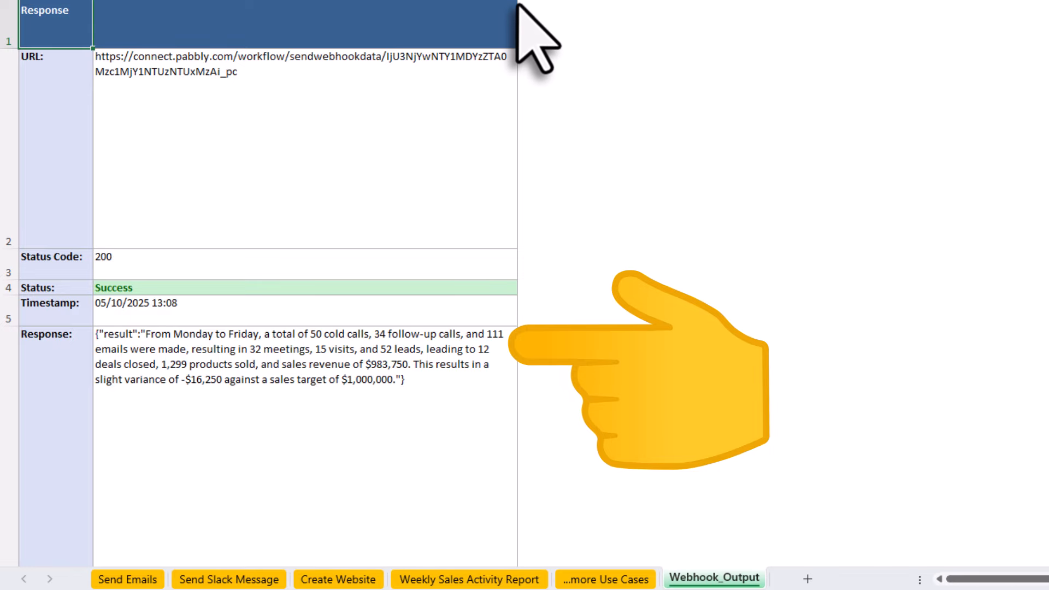
click(473, 386)
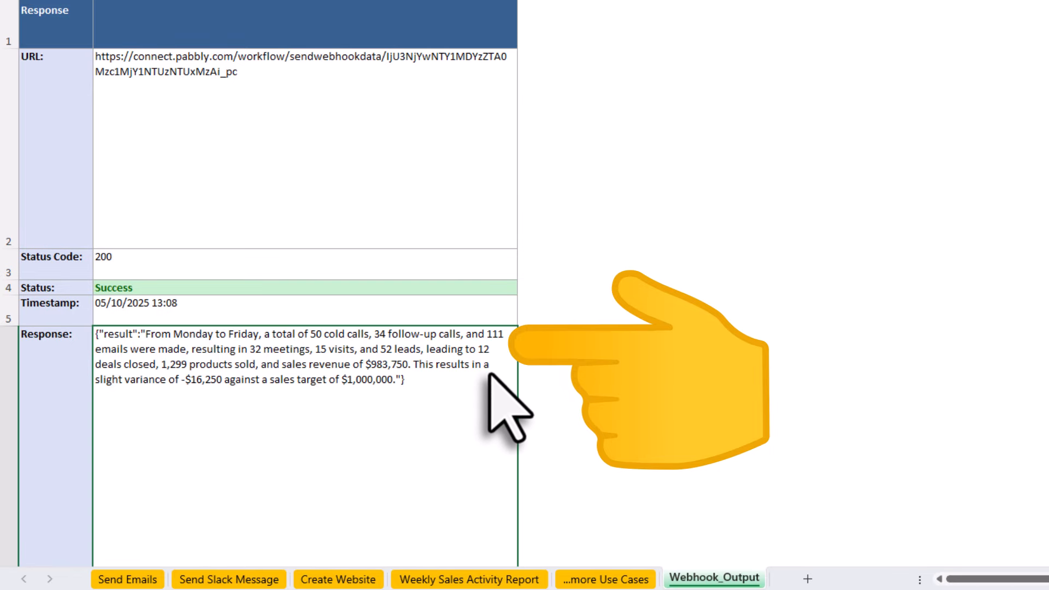
click(590, 580)
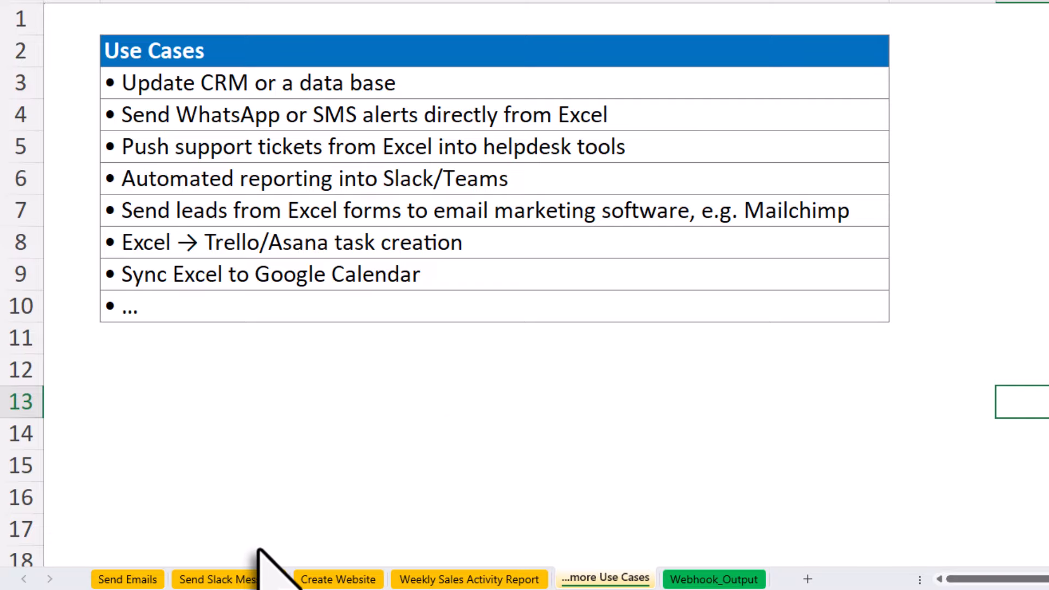
- On the Send Slack Message sheet, convert the Slack message table B3:C5 to JSON on the clipboard
click(241, 578)
click(352, 275)
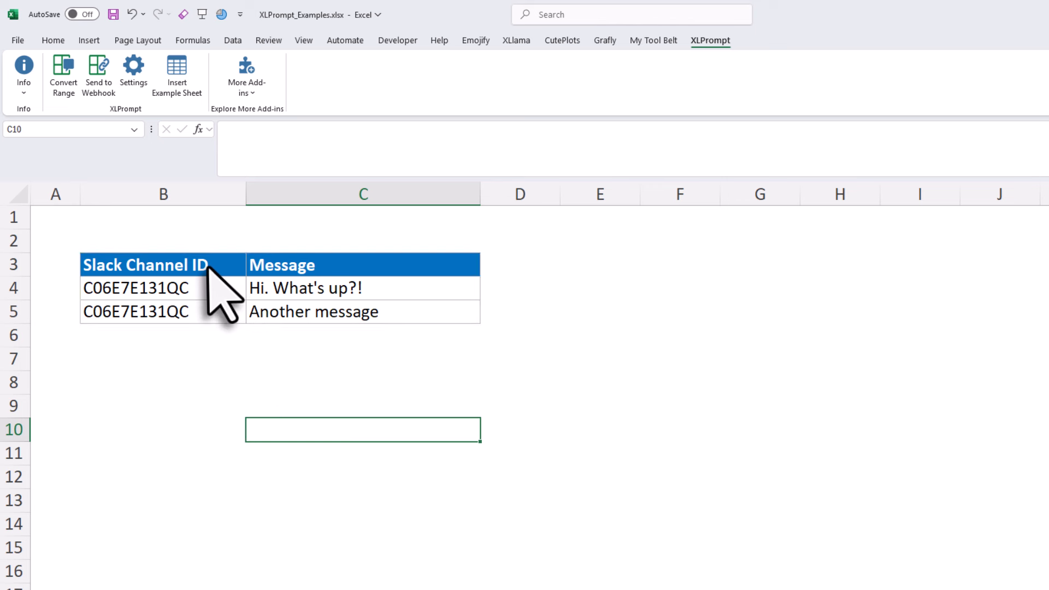
drag(208, 267, 304, 328)
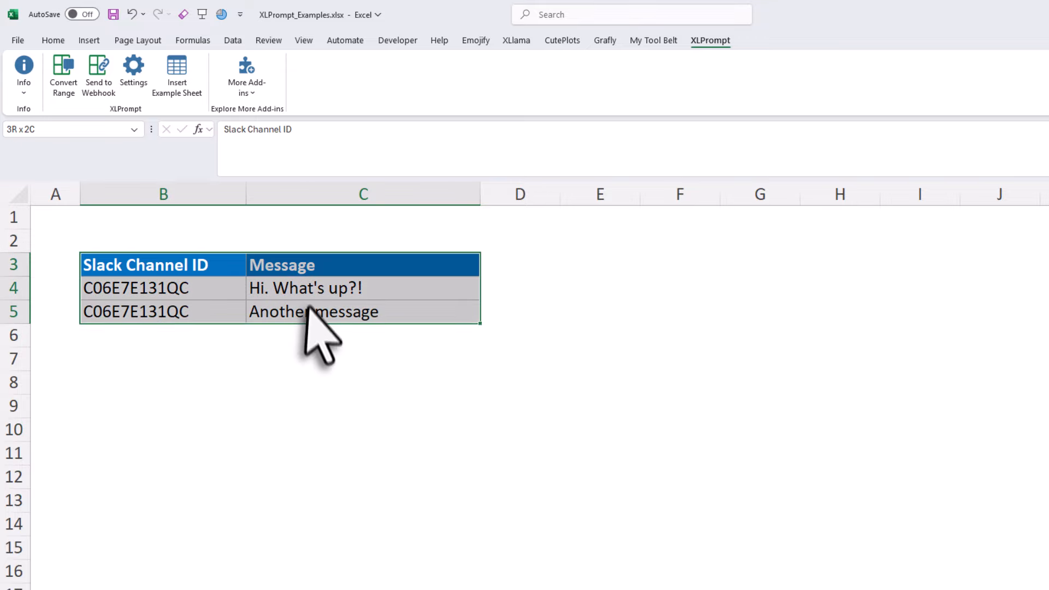
click(63, 74)
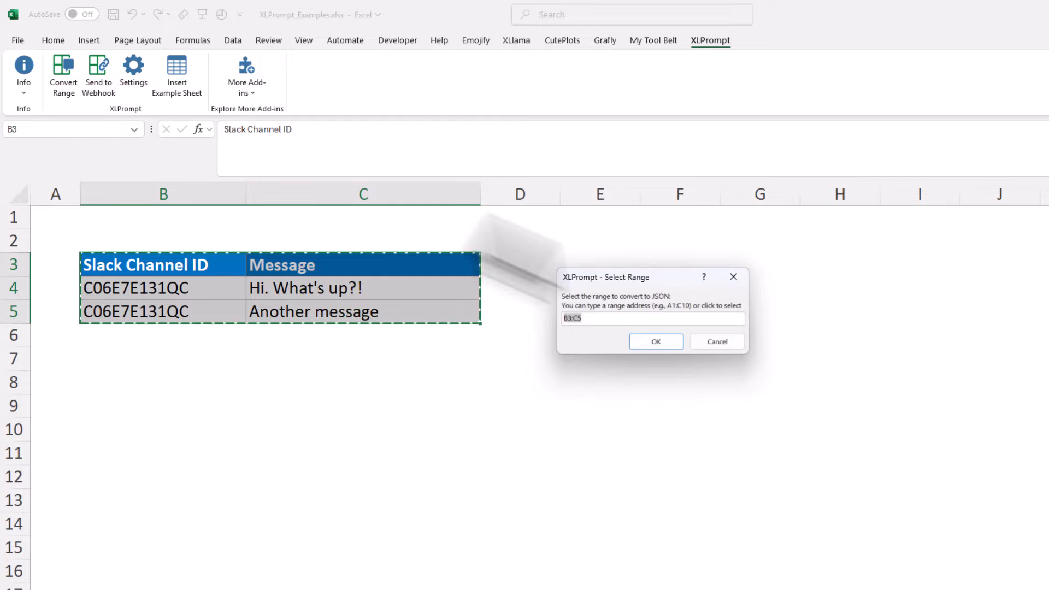
click(642, 342)
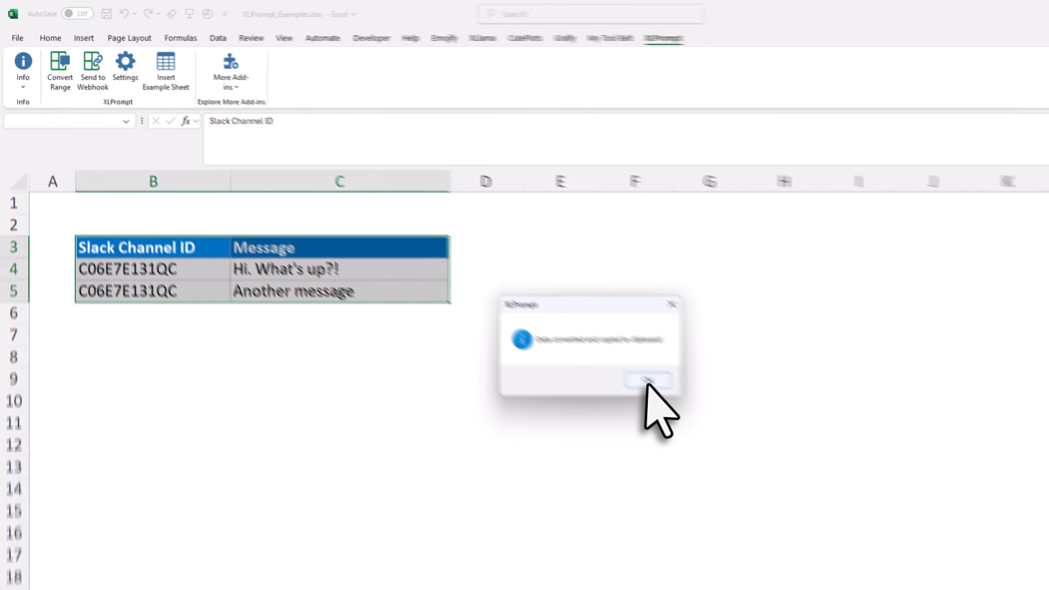
click(693, 406)
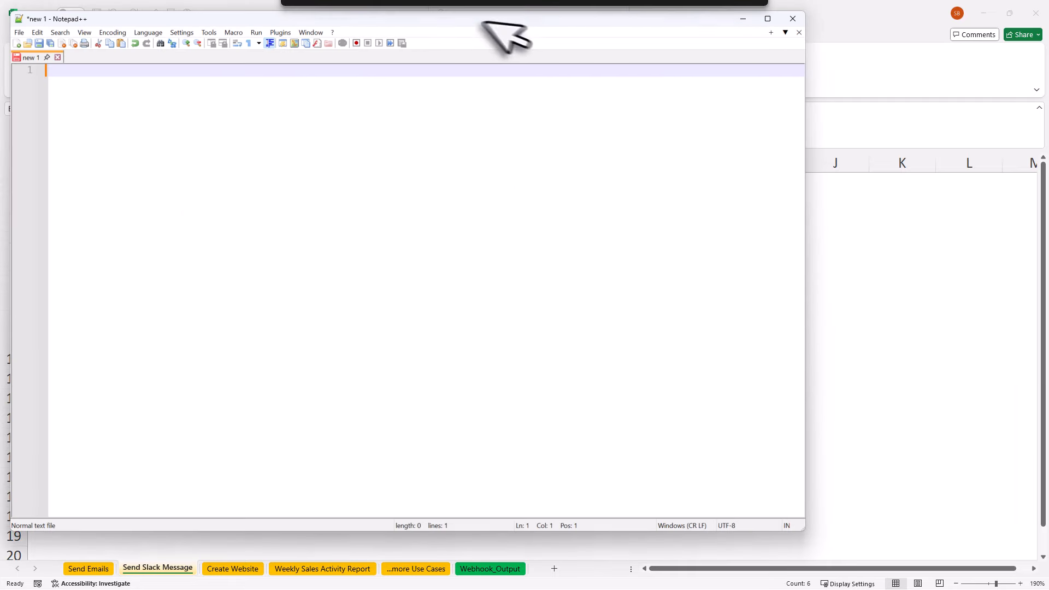
- Paste the copied JSON into the empty Notepad++ document, arrange its window beside the Slack table to compare them, and return to the Excel sheet
drag(485, 19, 672, 32)
text({   "data": [     {       "Slack Channel ID": "C06E7E131QC",       "Message": "Hi. What's up?!"     },     {       "Slack Channel ID": "C06E7E131QC",       "Message": "Another message"     }   ] })
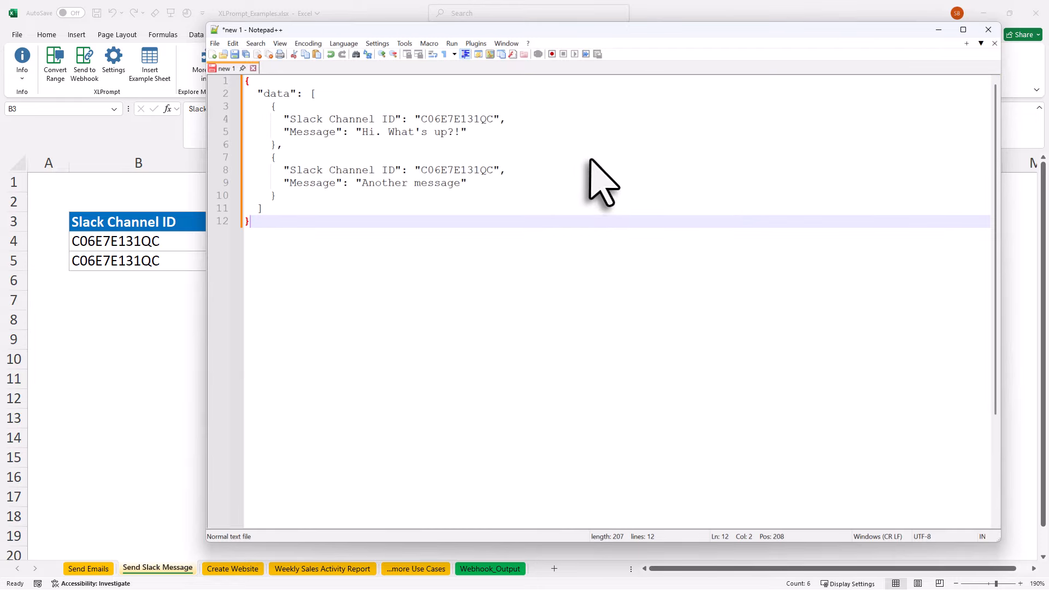
drag(207, 316, 422, 340)
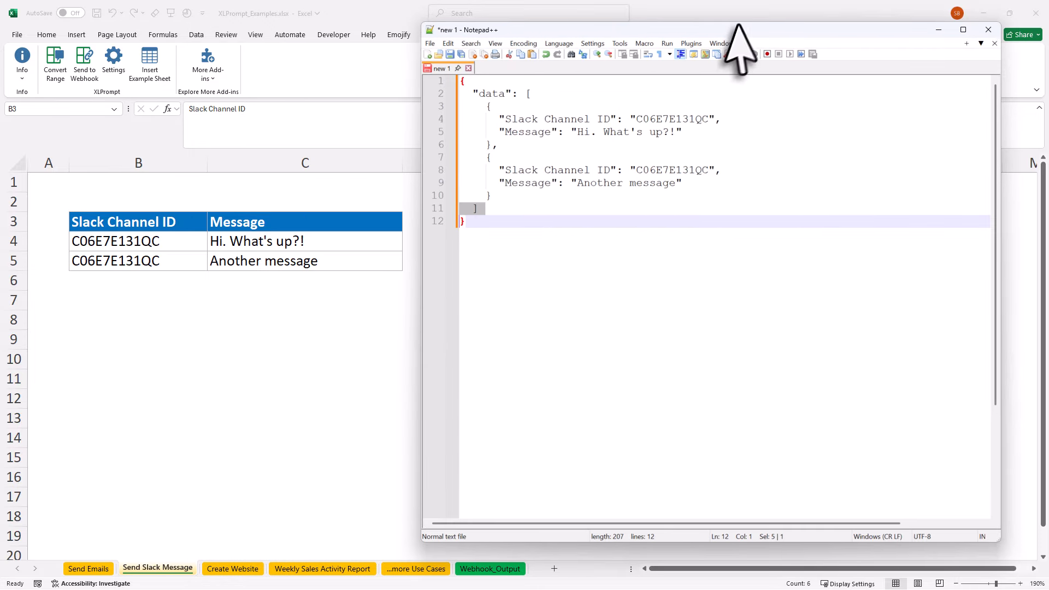
drag(724, 29, 724, 131)
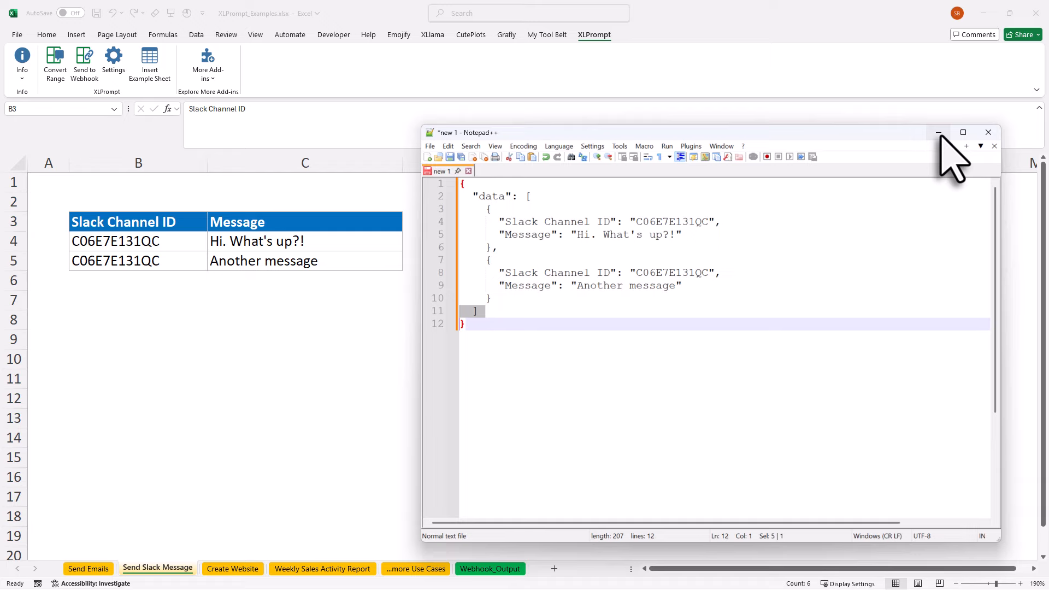
click(938, 133)
click(332, 302)
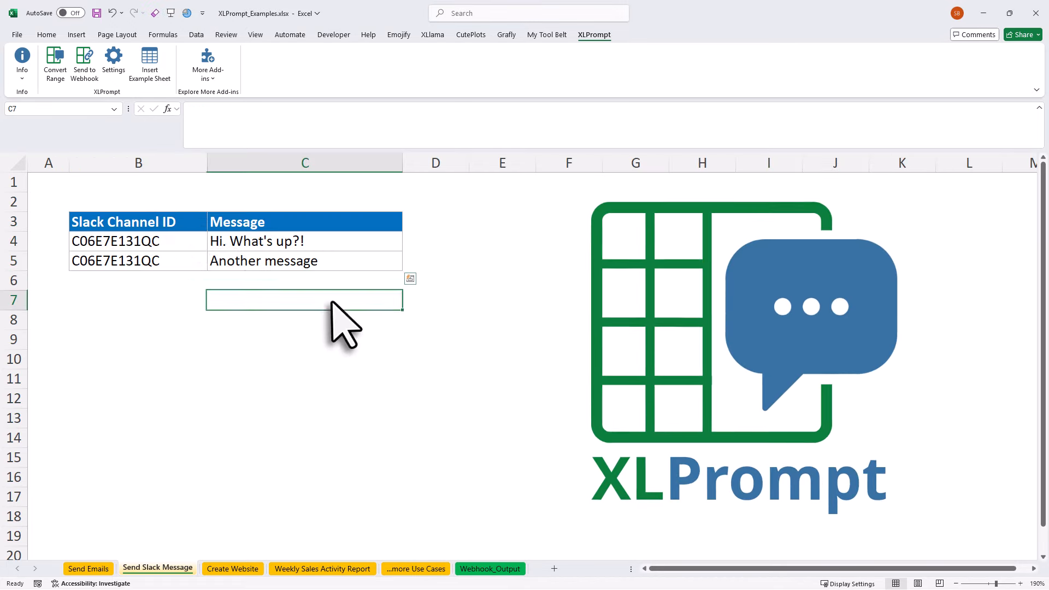
- In XLPrompt's settings, include the workbook name, worksheet name, range address, rows/columns count, timestamp and cell count in the JSON
click(114, 58)
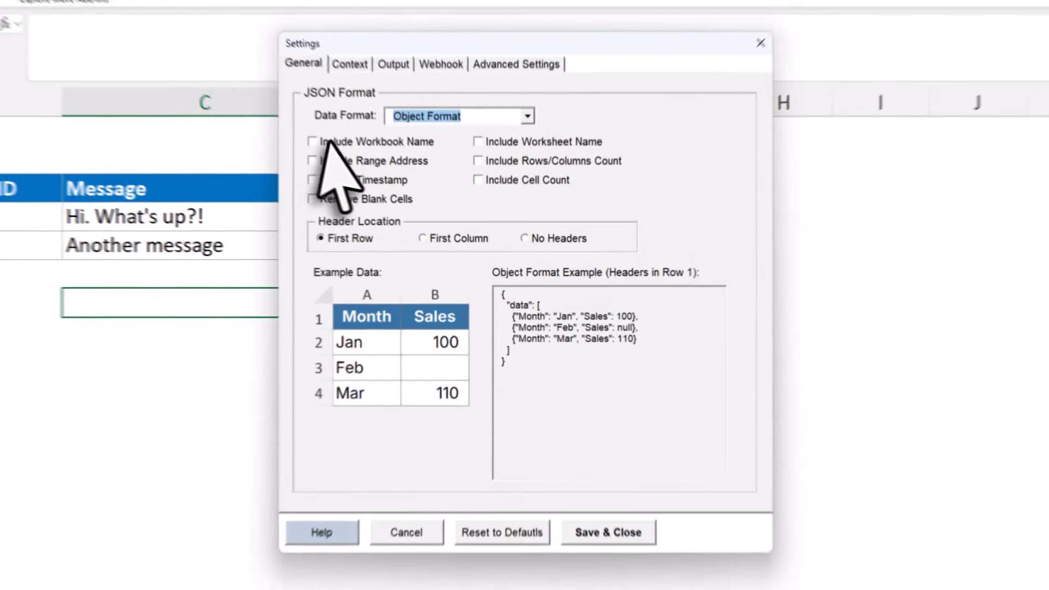
click(390, 189)
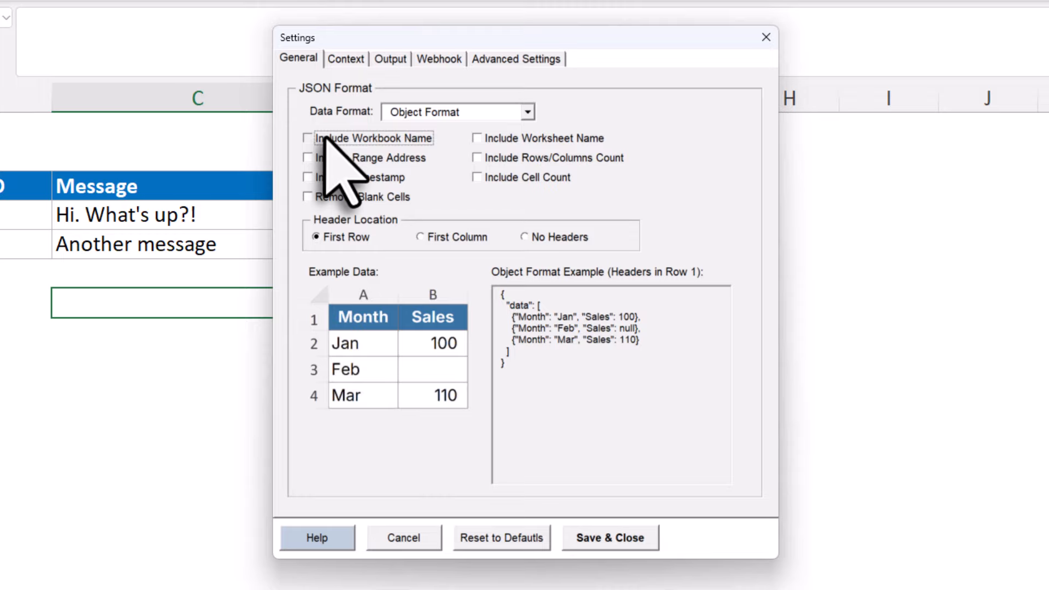
click(325, 139)
click(322, 157)
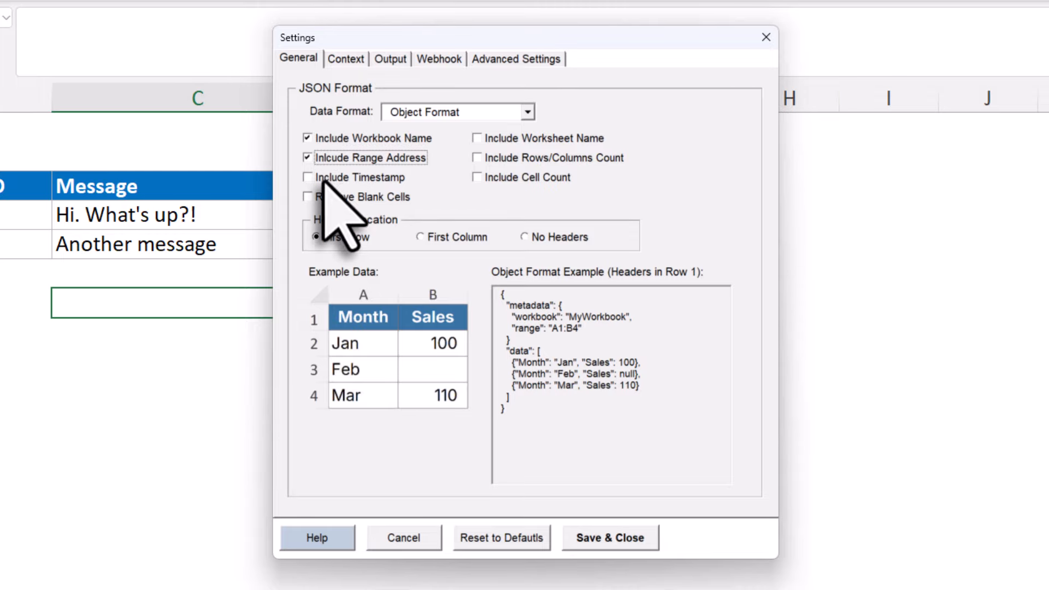
click(323, 178)
click(494, 138)
click(507, 157)
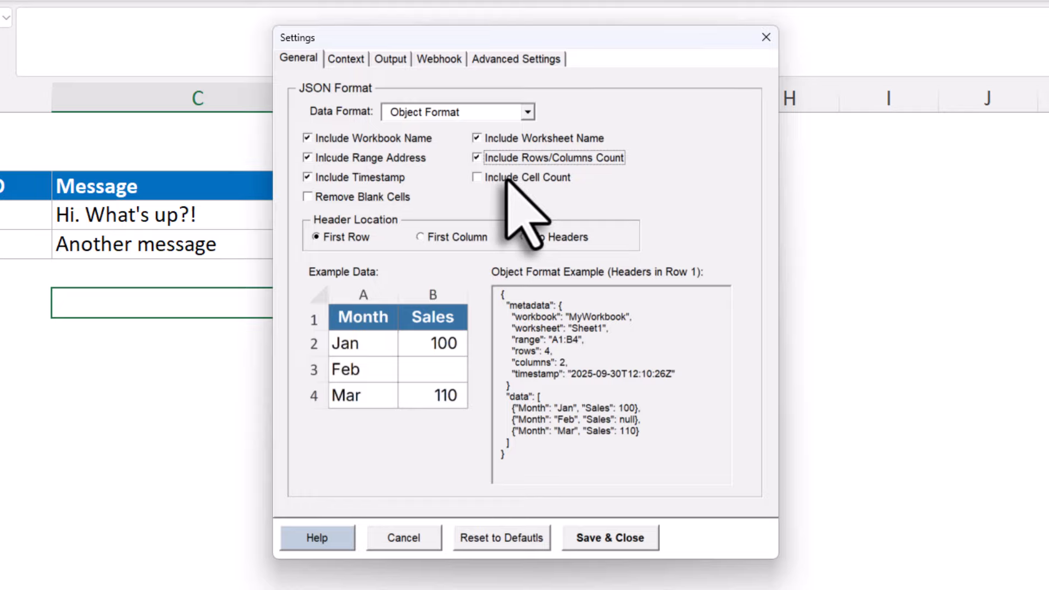
click(507, 176)
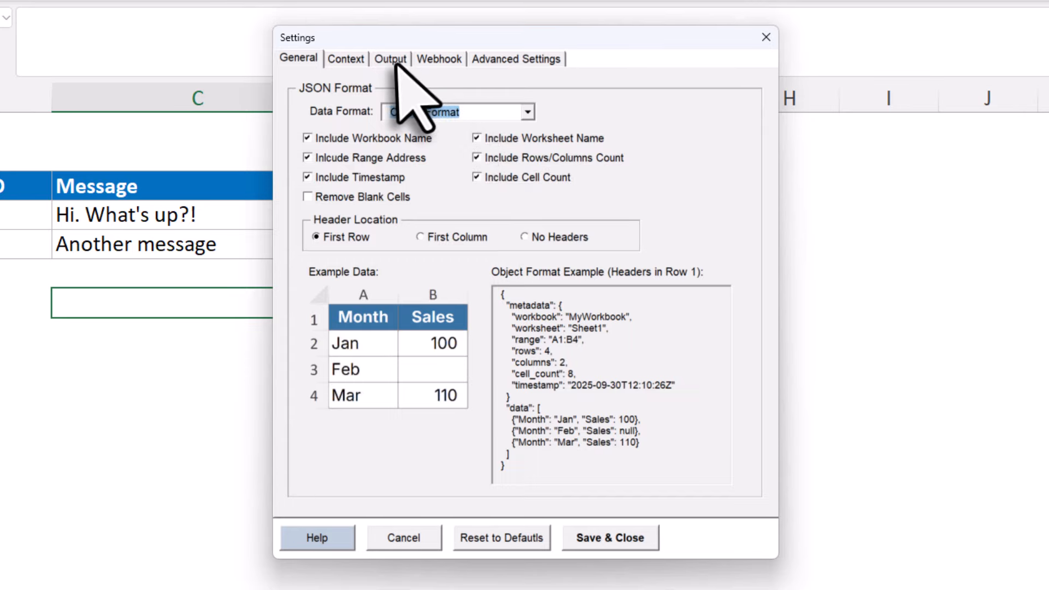
- Set XLPrompt's output mode to File and save the settings
click(390, 60)
click(499, 113)
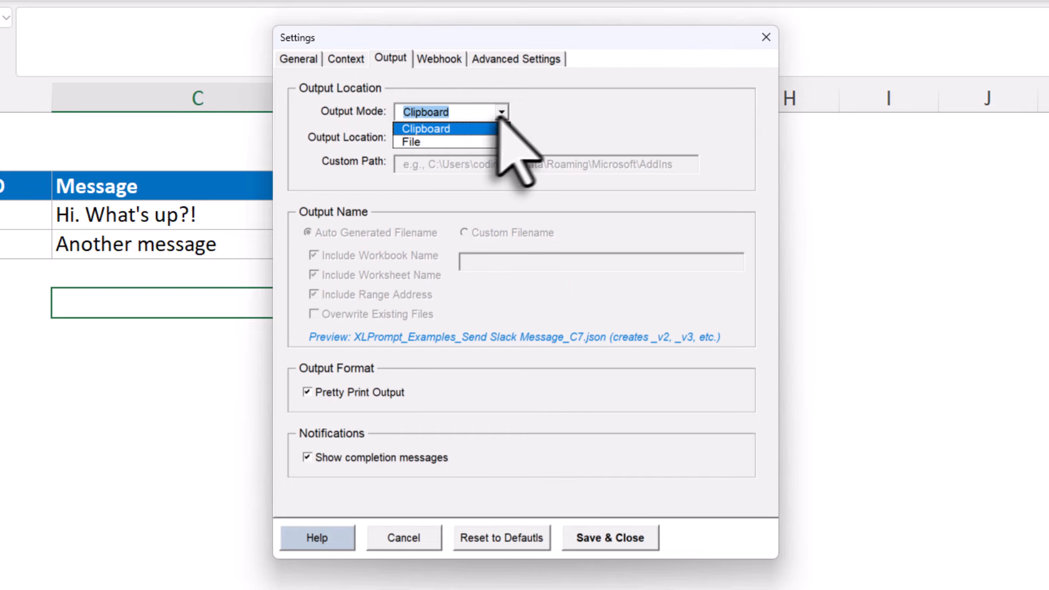
click(462, 141)
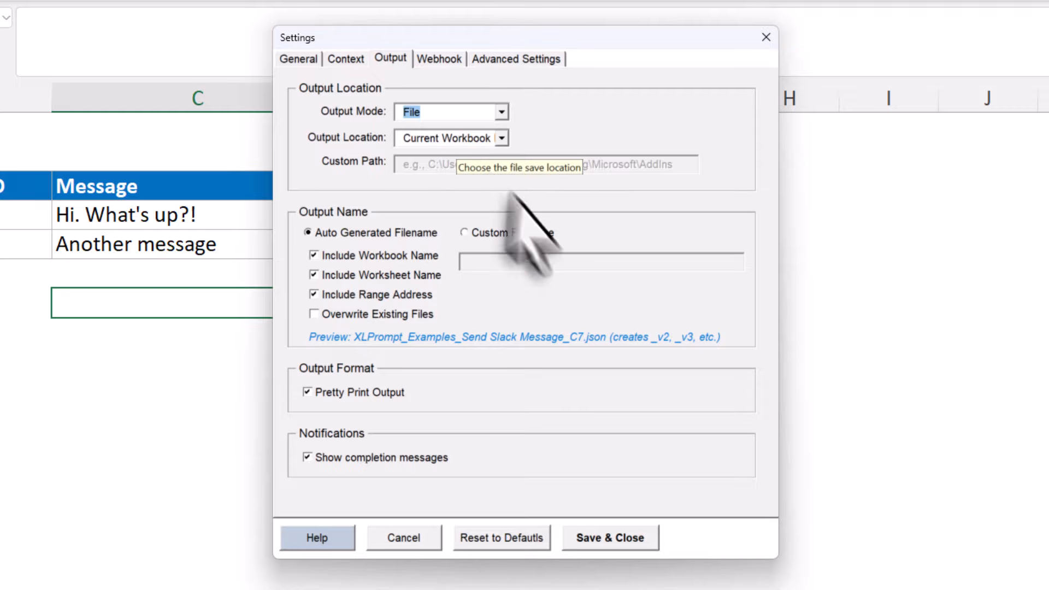
click(601, 537)
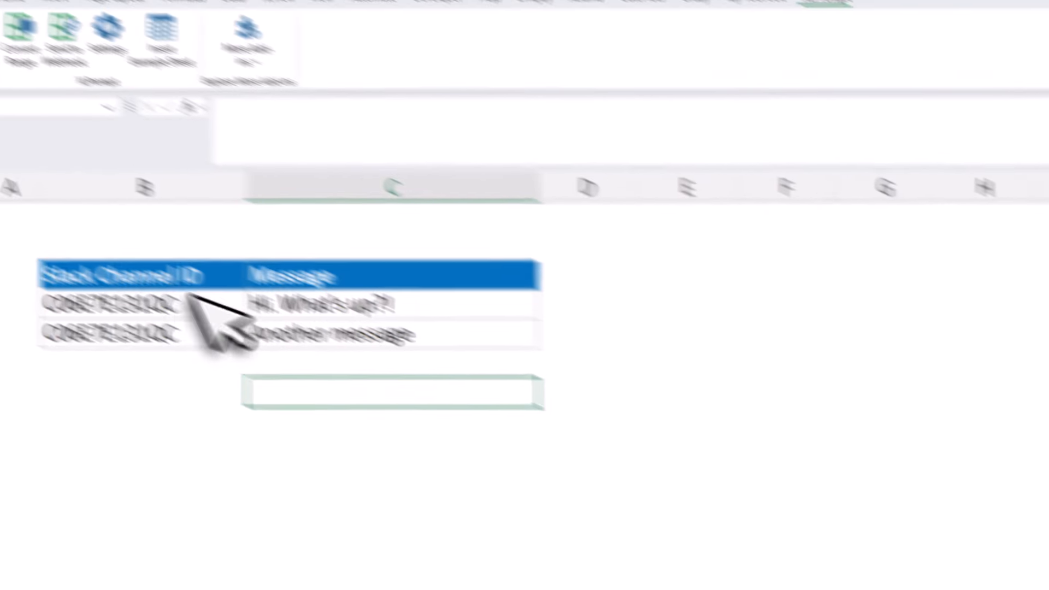
- Convert the Slack message table B3:C5 to a JSON file
drag(186, 302, 415, 352)
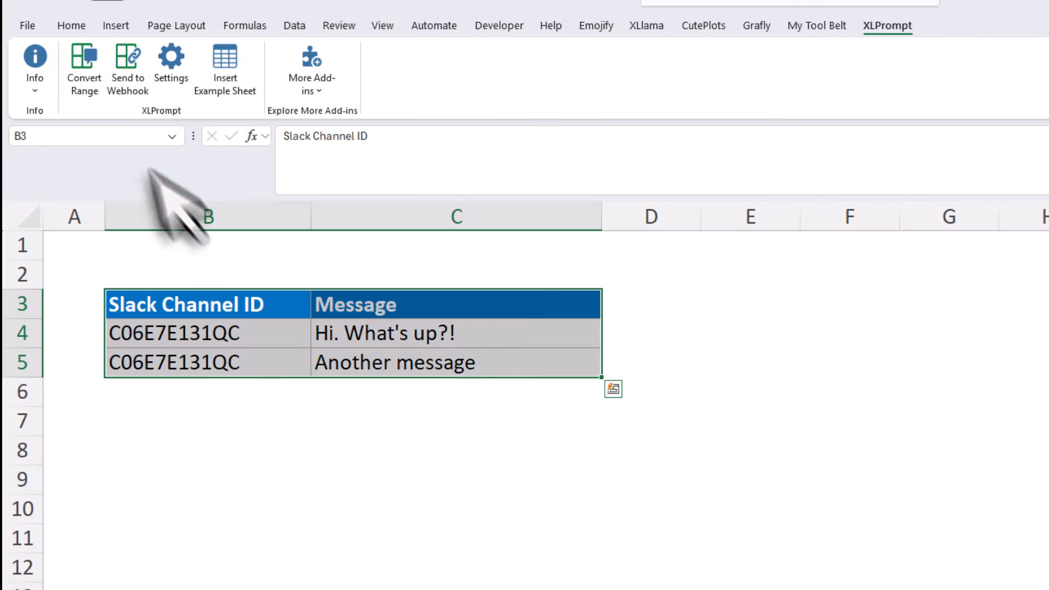
click(77, 70)
click(815, 398)
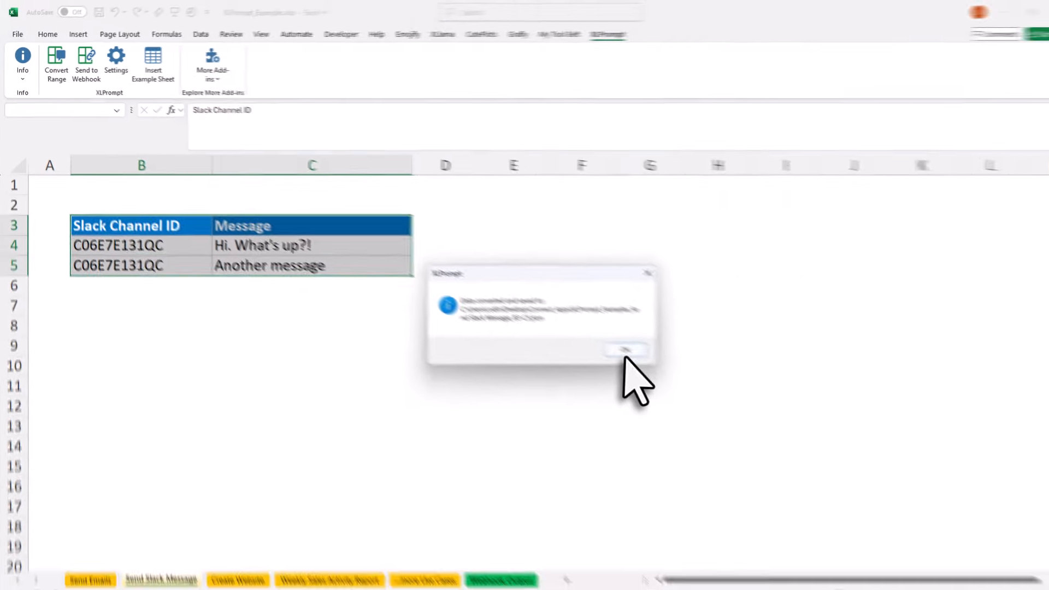
click(912, 485)
- Open XLPrompt_Examples_Send Slack Message_B3-C5.json from the Connect_Apps folder to examine its metadata and data, and leave the file view
click(987, 20)
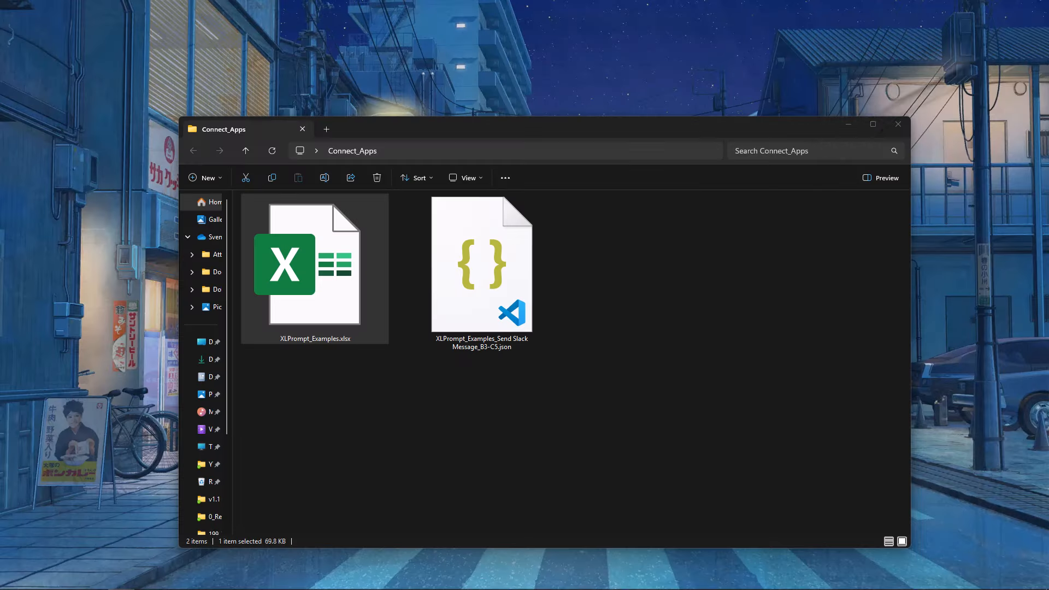
click(491, 263)
double_click(490, 263)
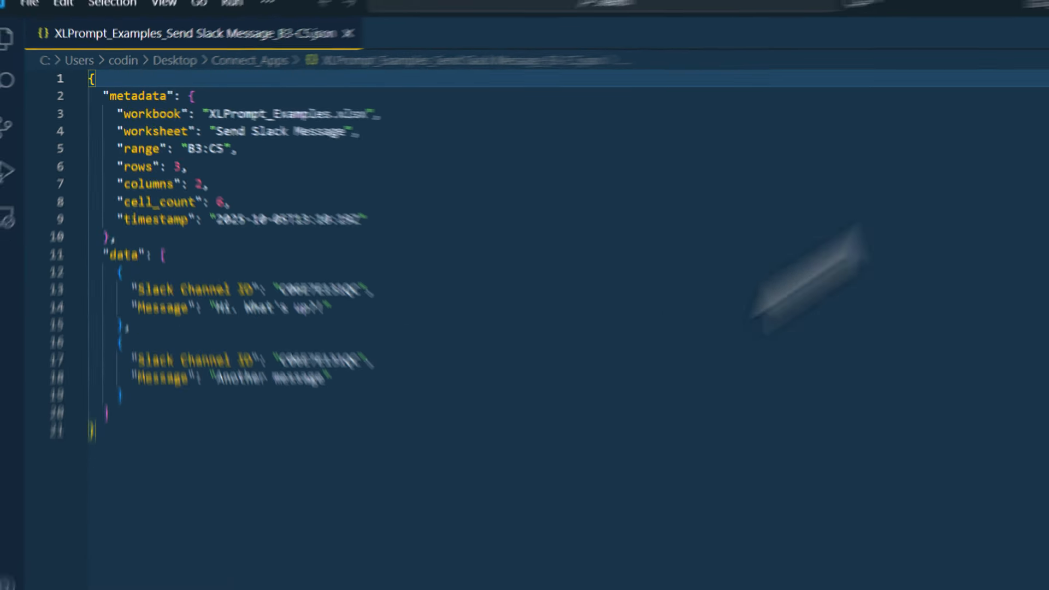
click(988, 16)
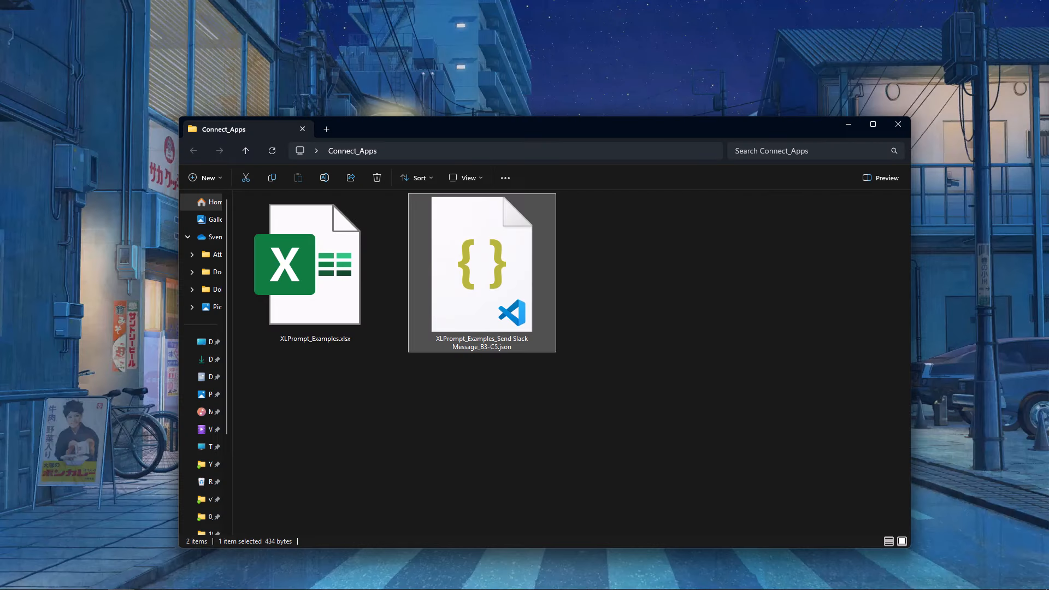
- Open webhook-test.com in a new browser tab and copy its unique webhook URL
click(680, 11)
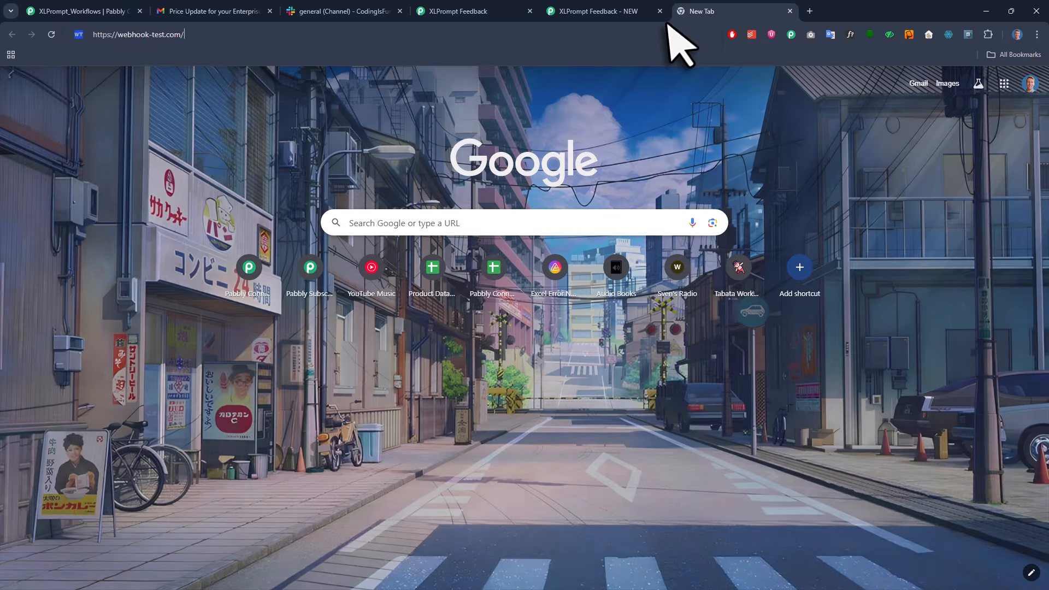
text(webhook-test.com)
key(Return)
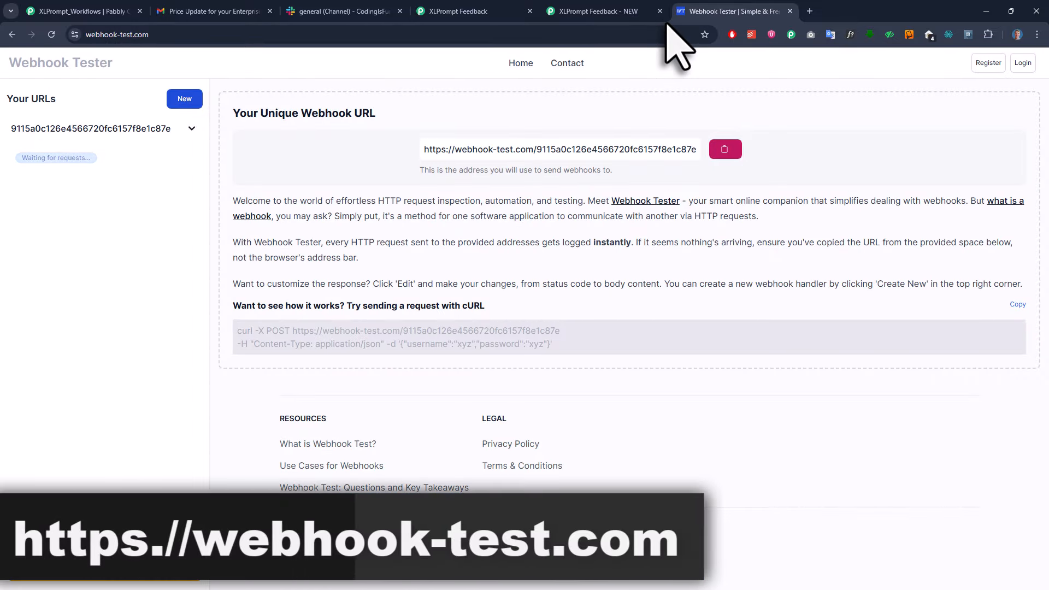
click(726, 152)
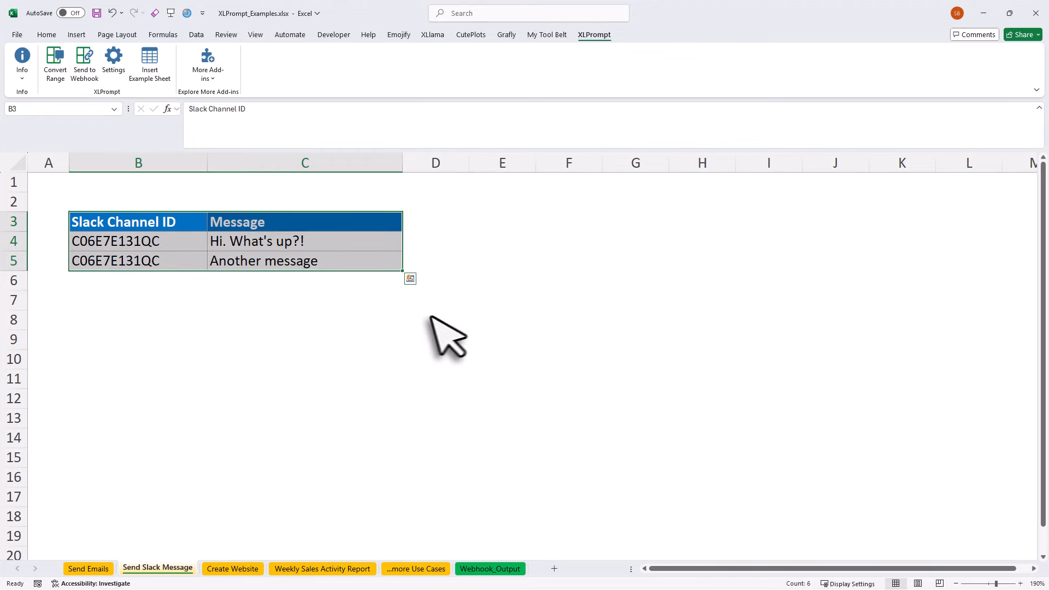
- In Excel's XLPrompt settings, replace the webhook URL with the copied test URL, set the response output to Show in MessageBox, and save
click(426, 325)
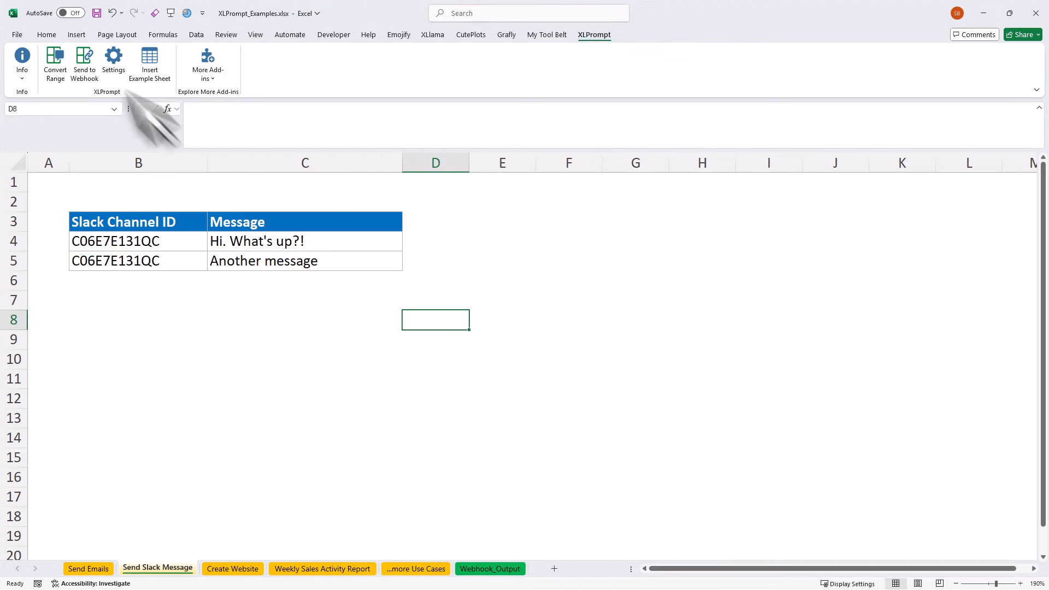
click(112, 63)
click(467, 136)
click(490, 203)
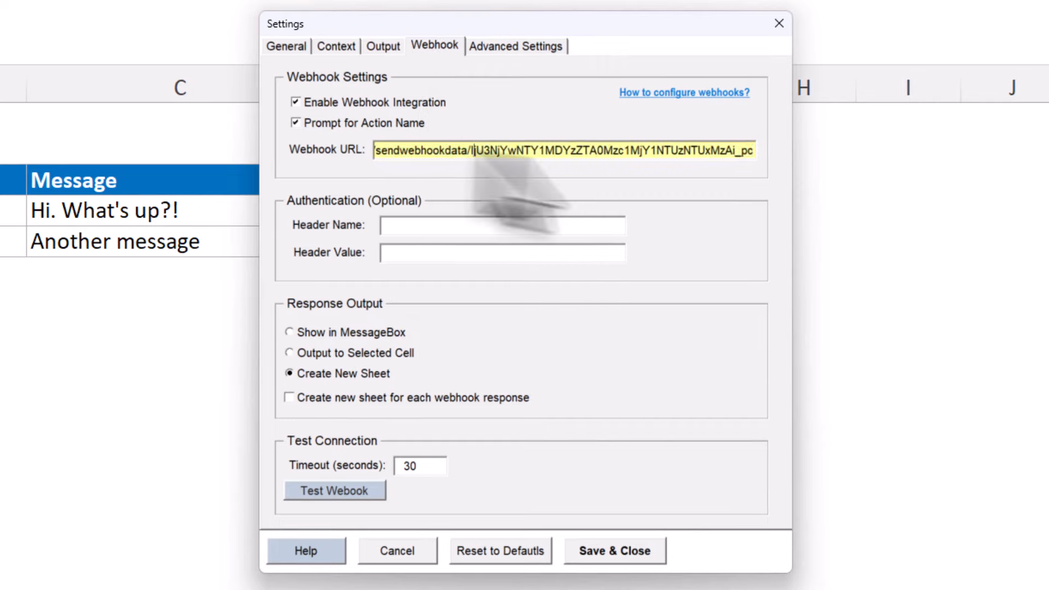
key(ctrl+a)
key(BackSpace)
key(ctrl+v)
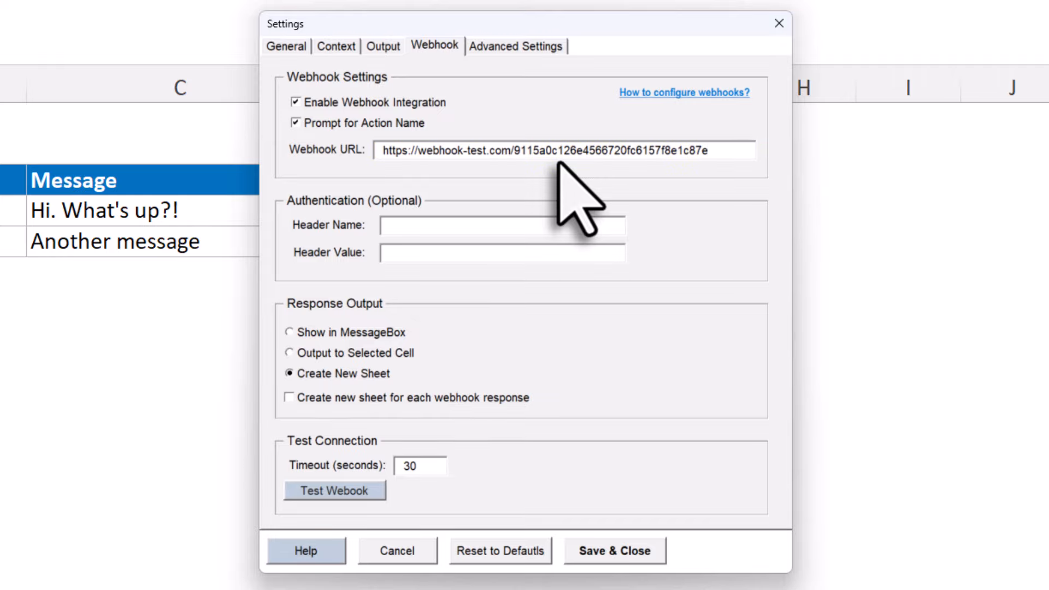
click(353, 333)
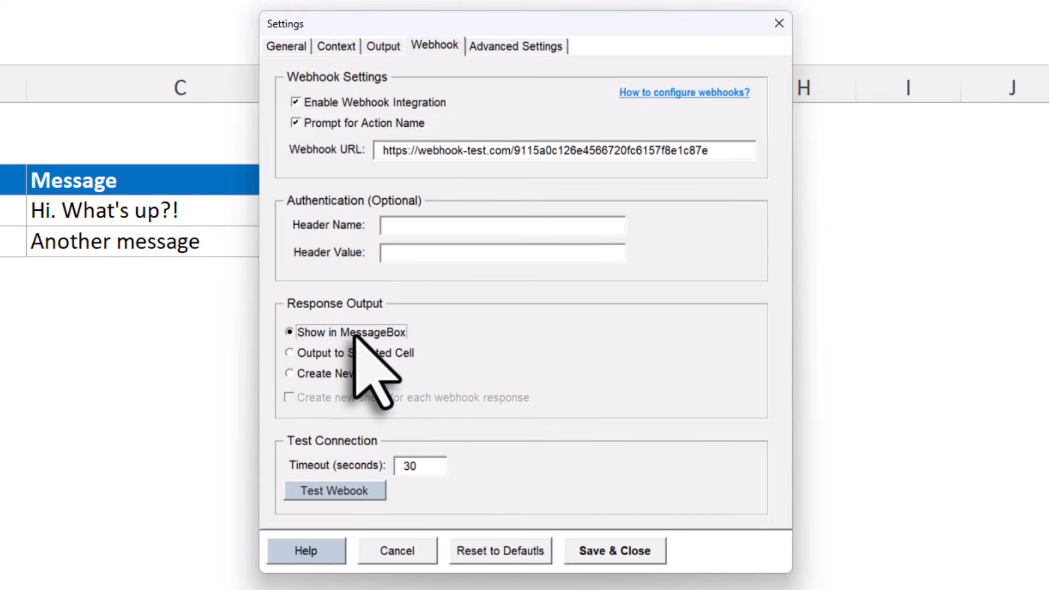
click(609, 550)
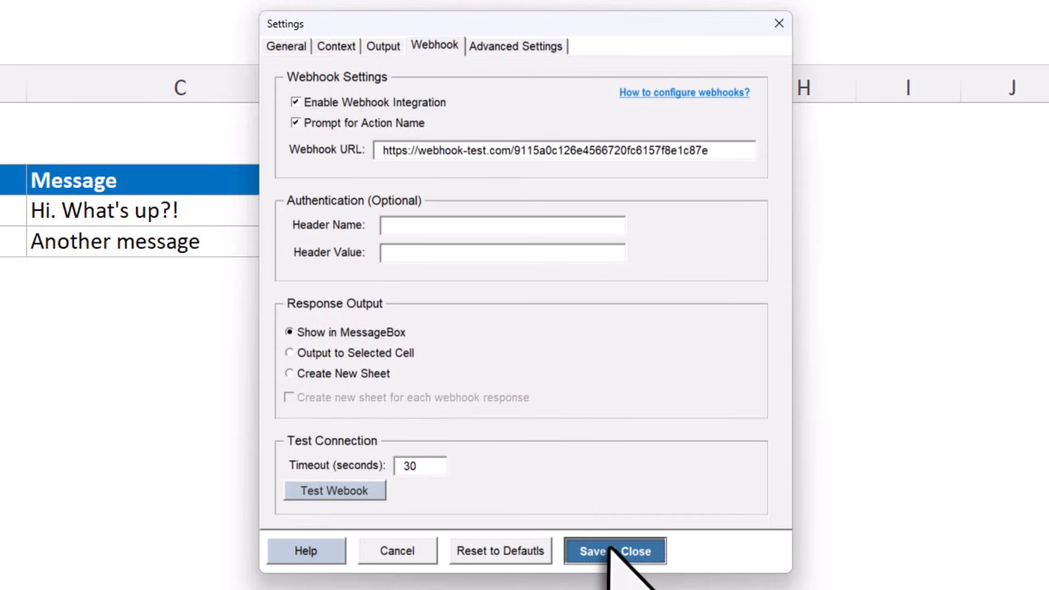
- Send the Slack message table B3:C5 to the webhook with the action identifier send_slack, and switch to the Webhook Tester page in the browser
drag(151, 292, 383, 360)
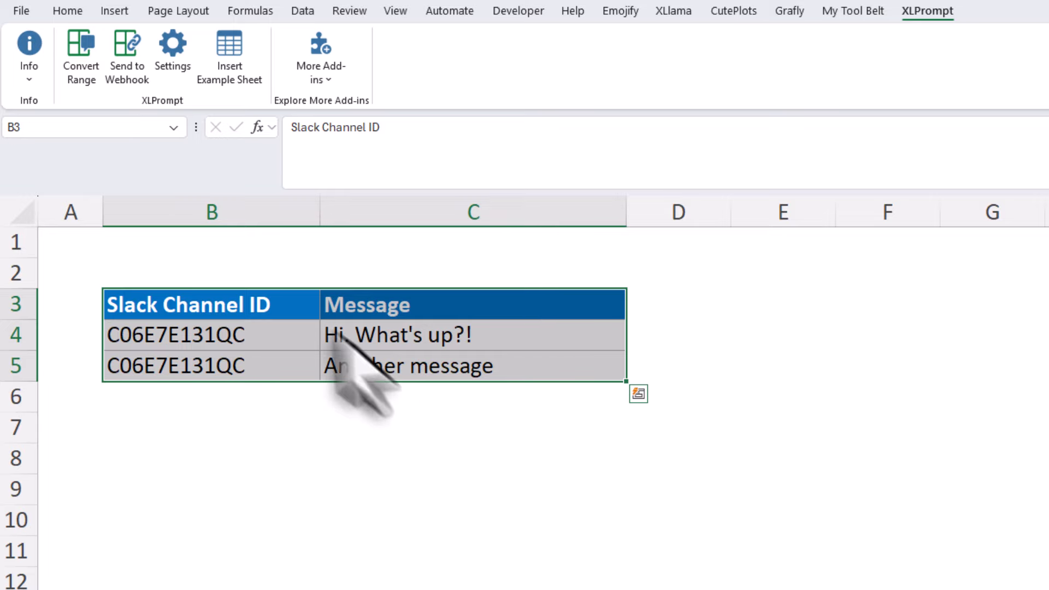
click(131, 63)
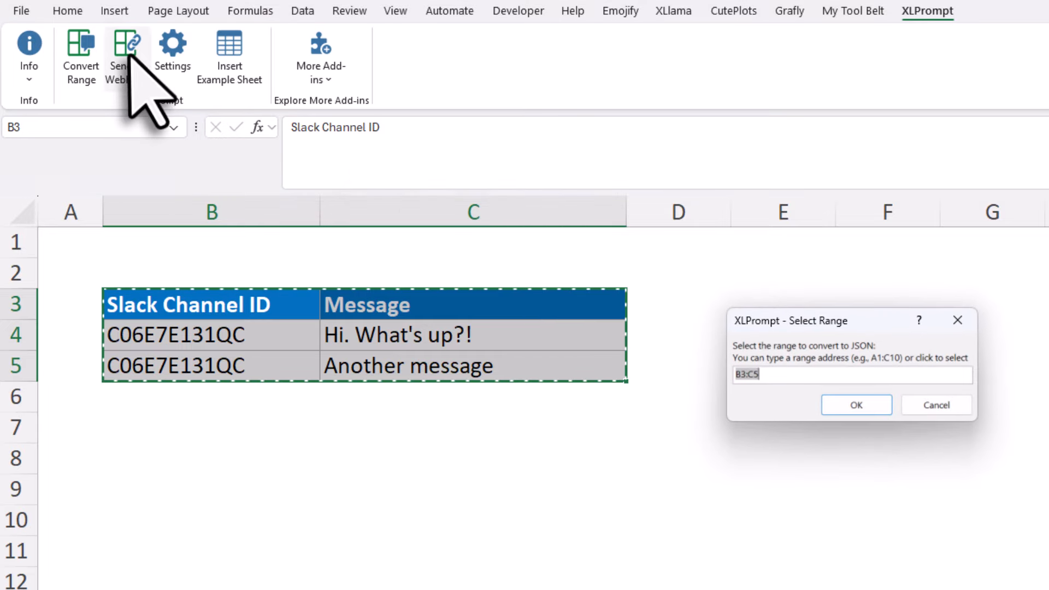
click(853, 404)
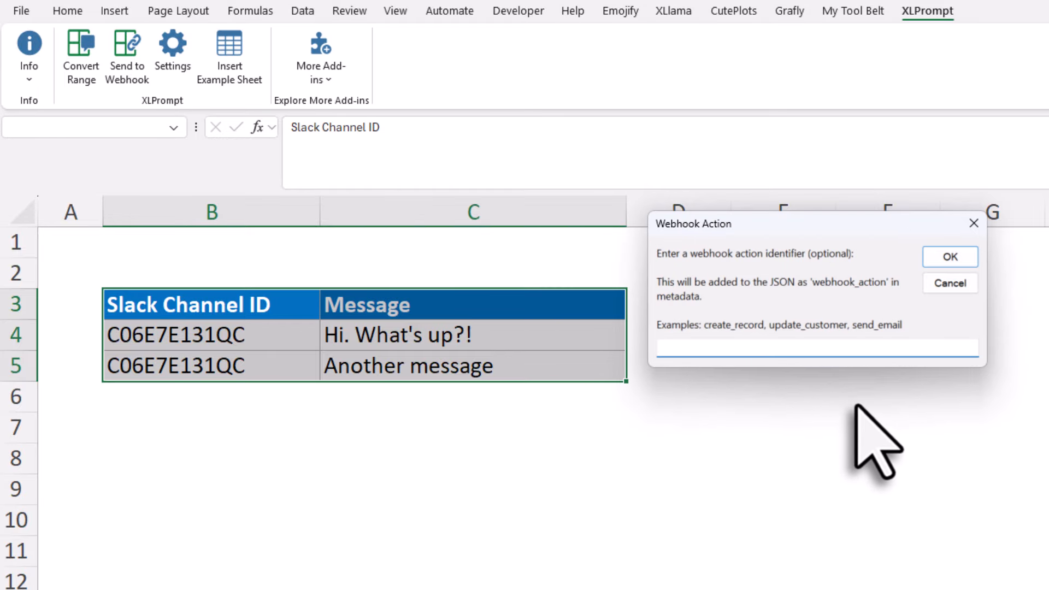
text(send_s)
text(lack)
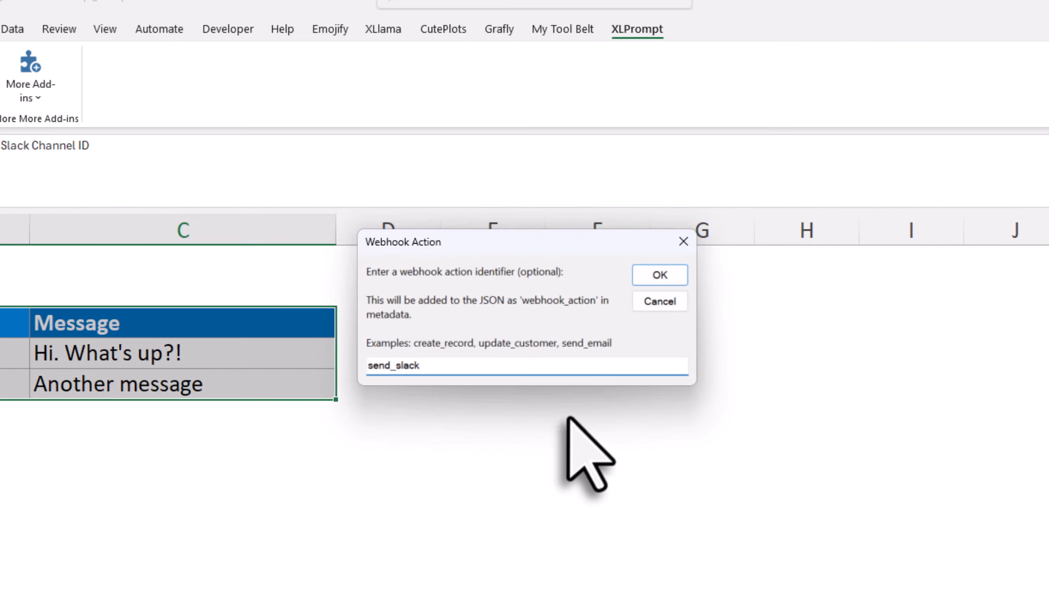
click(652, 276)
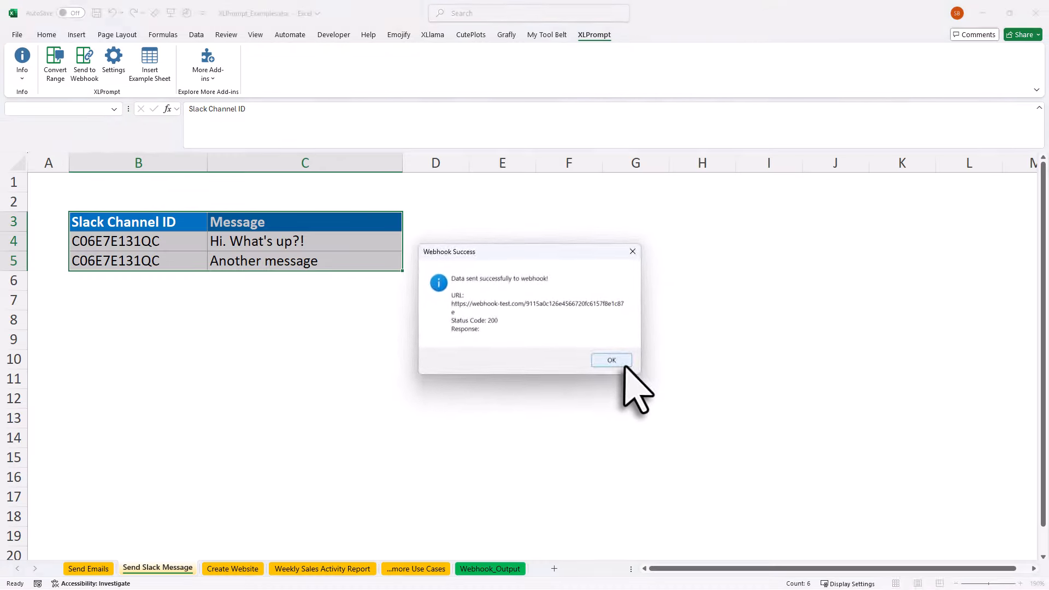
click(662, 539)
key(alt+Tab)
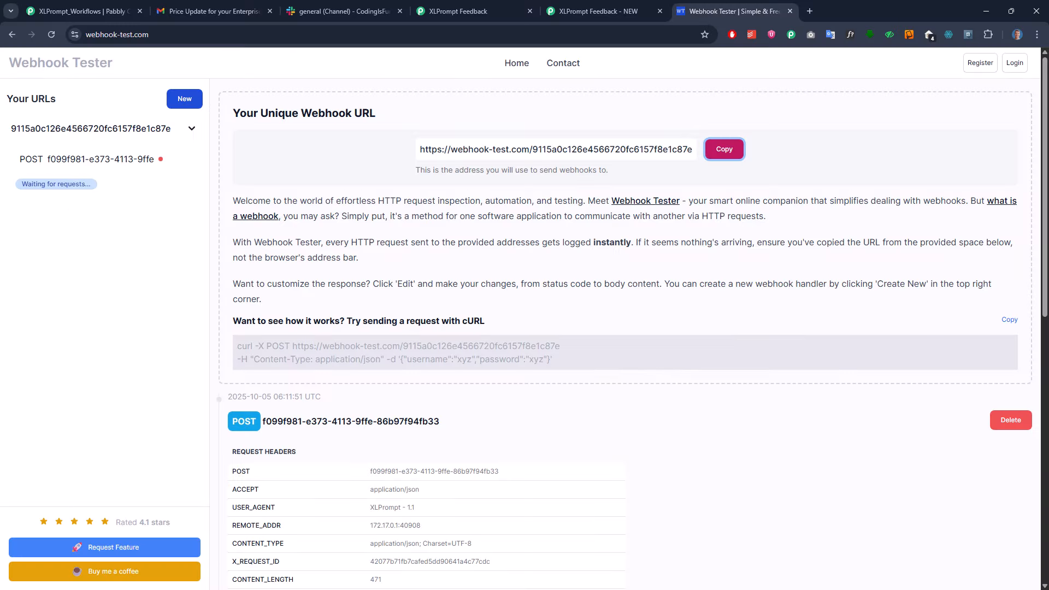
- Open the received POST request in Webhook Tester and examine its headers and JSON content
click(129, 161)
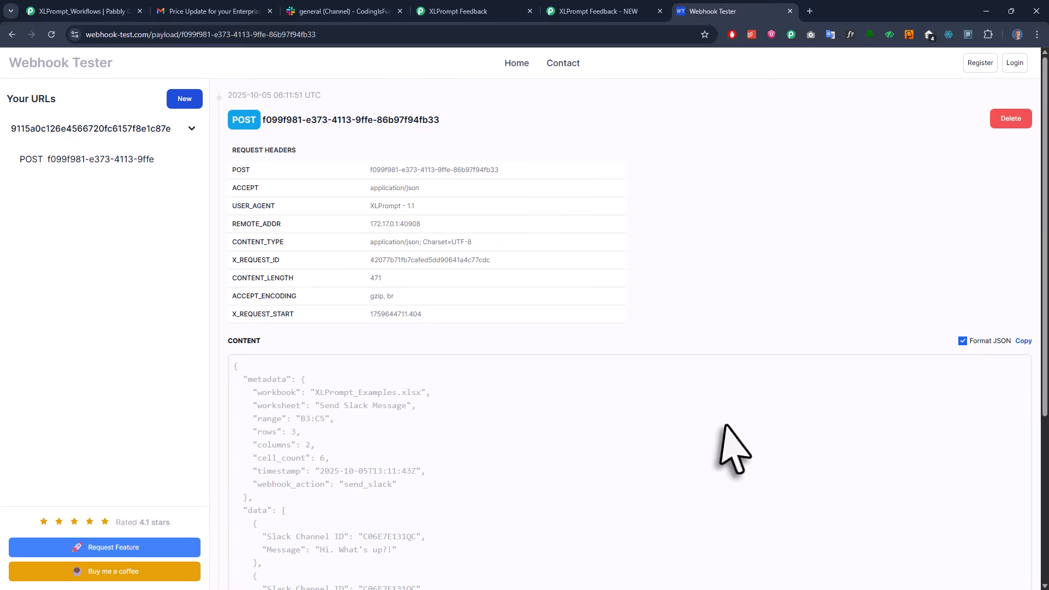
scroll(735, 445, down, 1)
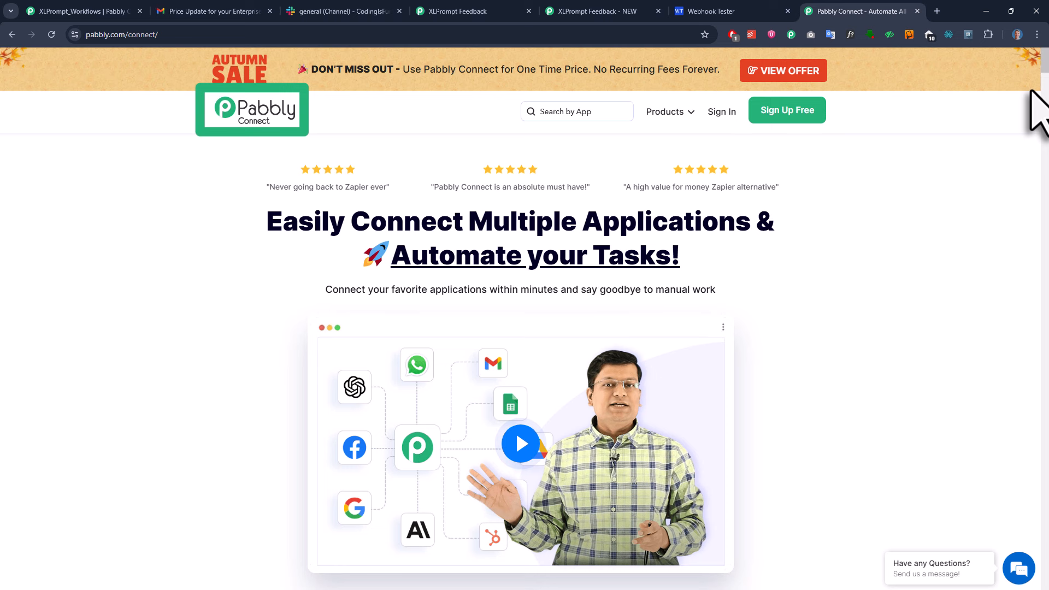
- Look through the Pabbly Connect page's features and pricing plans, then open the one-time payment offer and view its plans
scroll(1038, 104, down, 8)
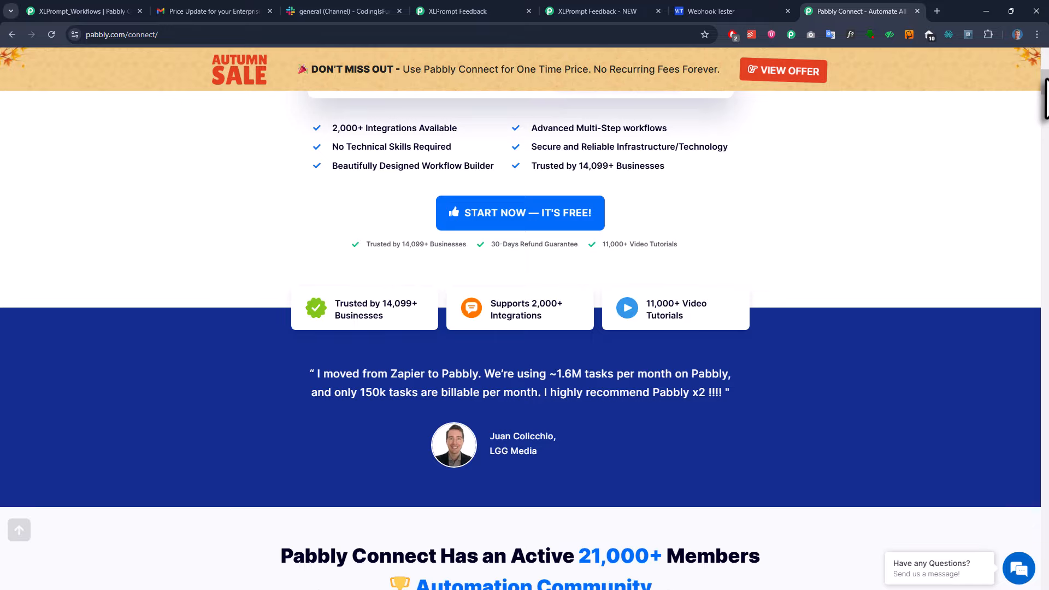
scroll(524, 328, down, 20)
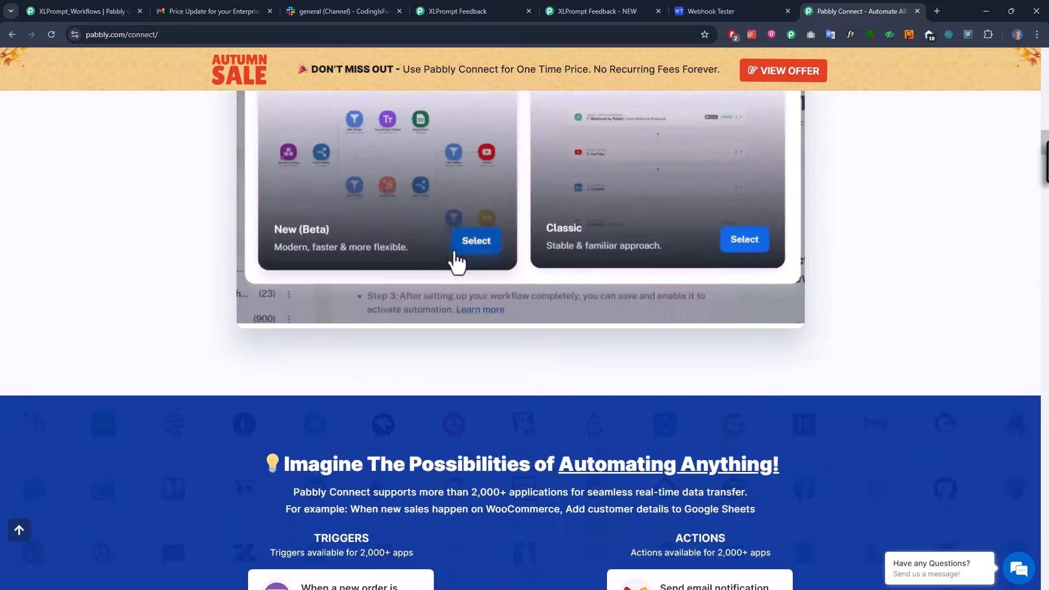
scroll(456, 262, down, 20)
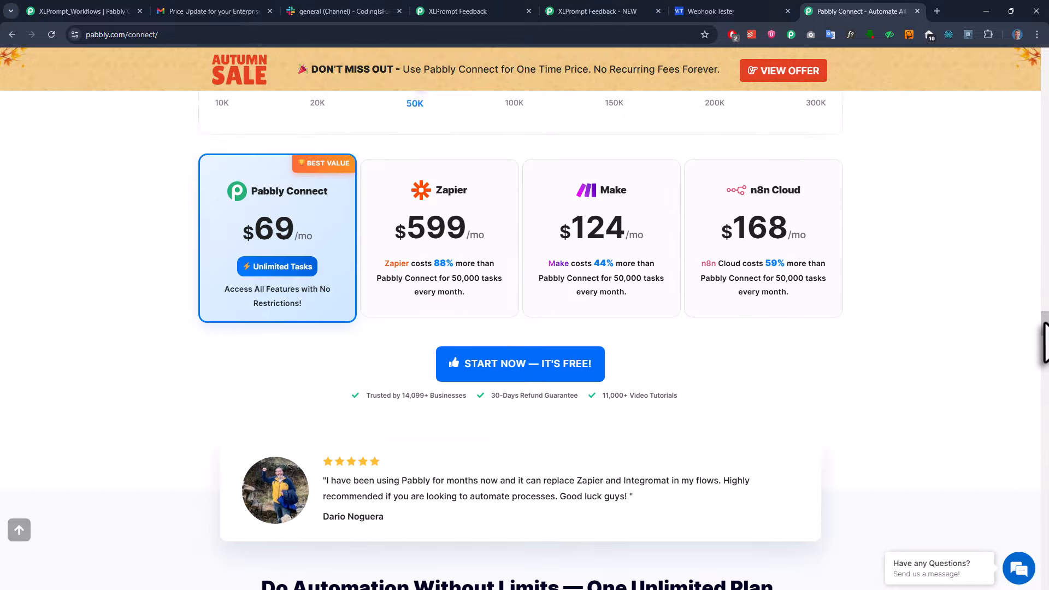
scroll(1044, 327, down, 5)
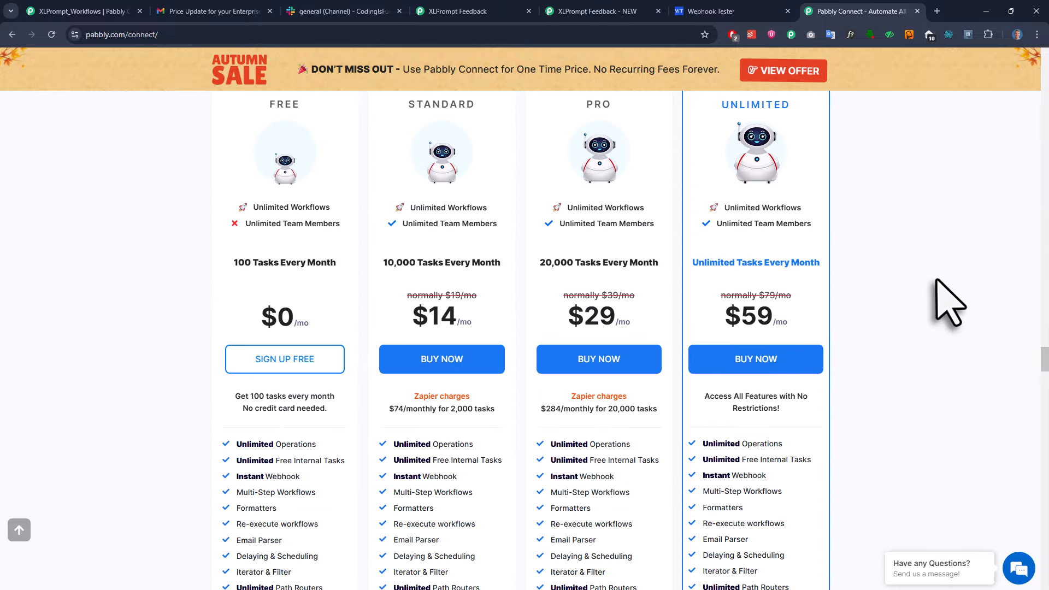
click(813, 72)
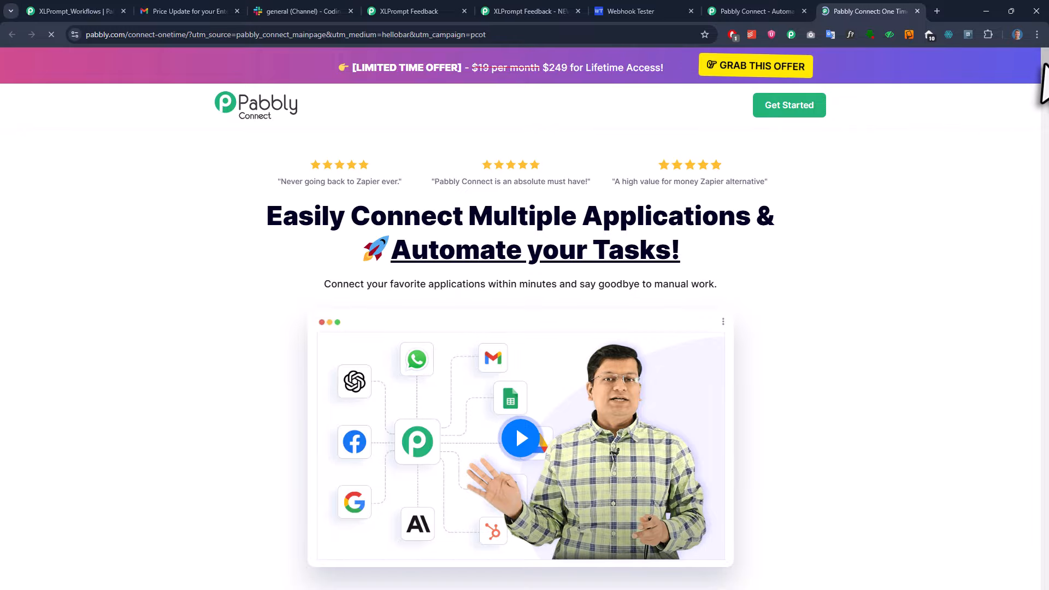
drag(1043, 70, 1041, 362)
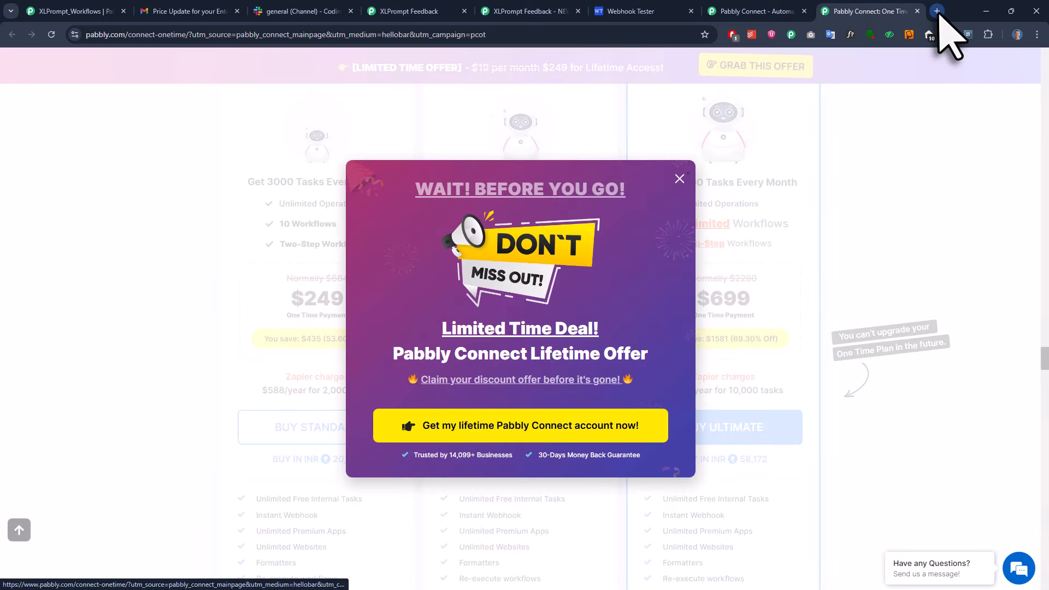
- Open the Pabbly Connect dashboard at connect.pabbly.com in a new browser tab
click(937, 11)
text(connect.pabbly.com)
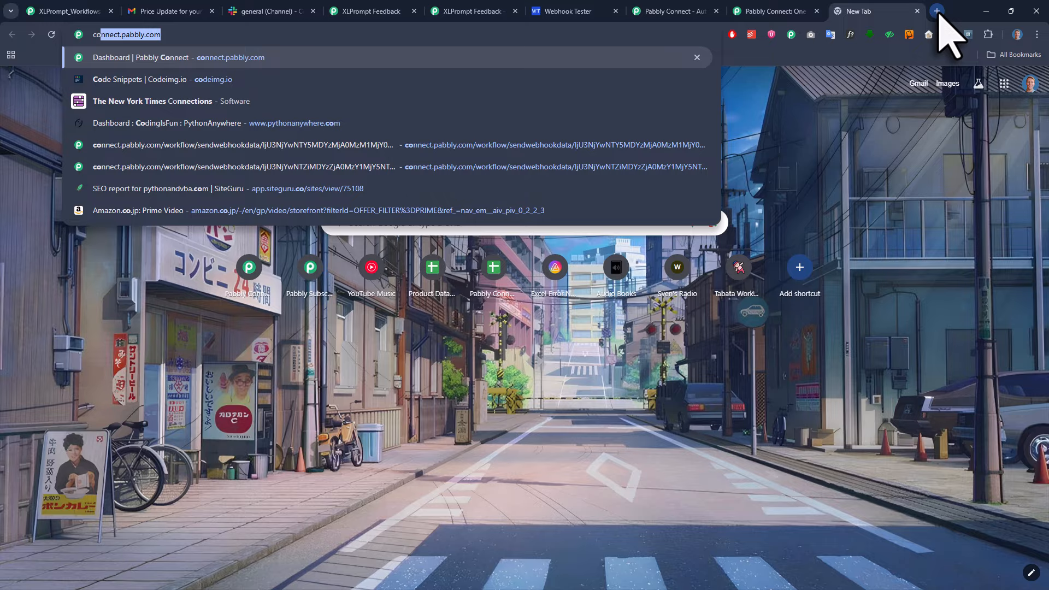
key(Return)
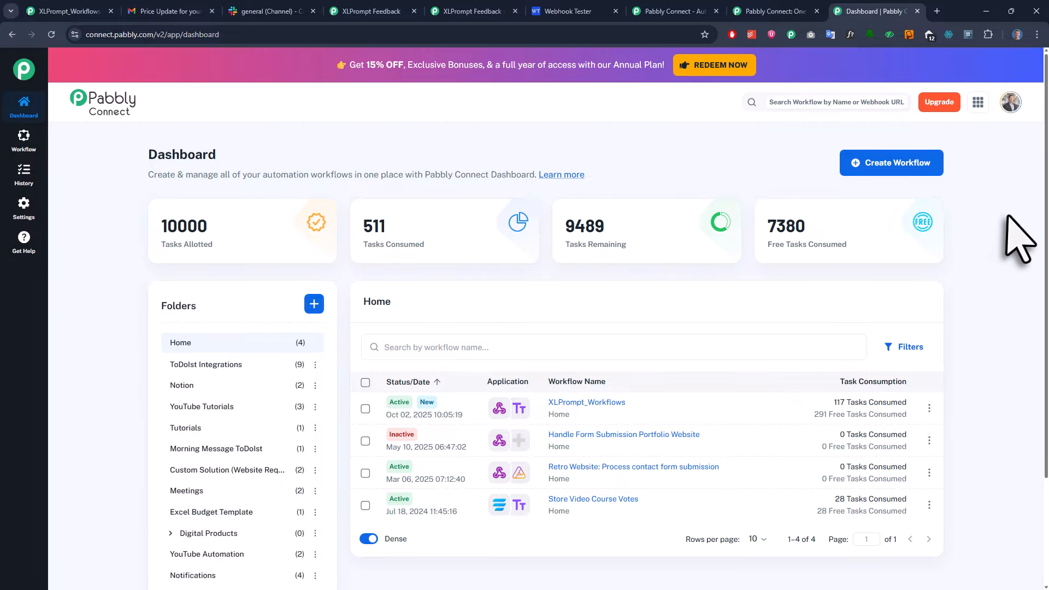
- Create a workflow named "Send Slack Message from Excel" in the Home folder, using the New (Beta) workflow builder
click(901, 165)
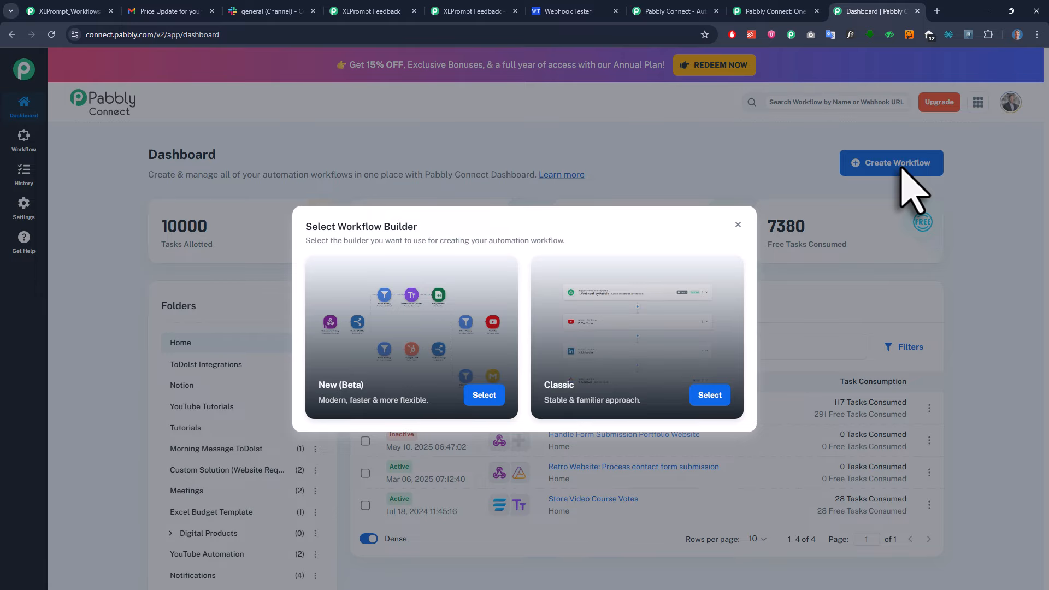
click(484, 401)
key(ctrl+a)
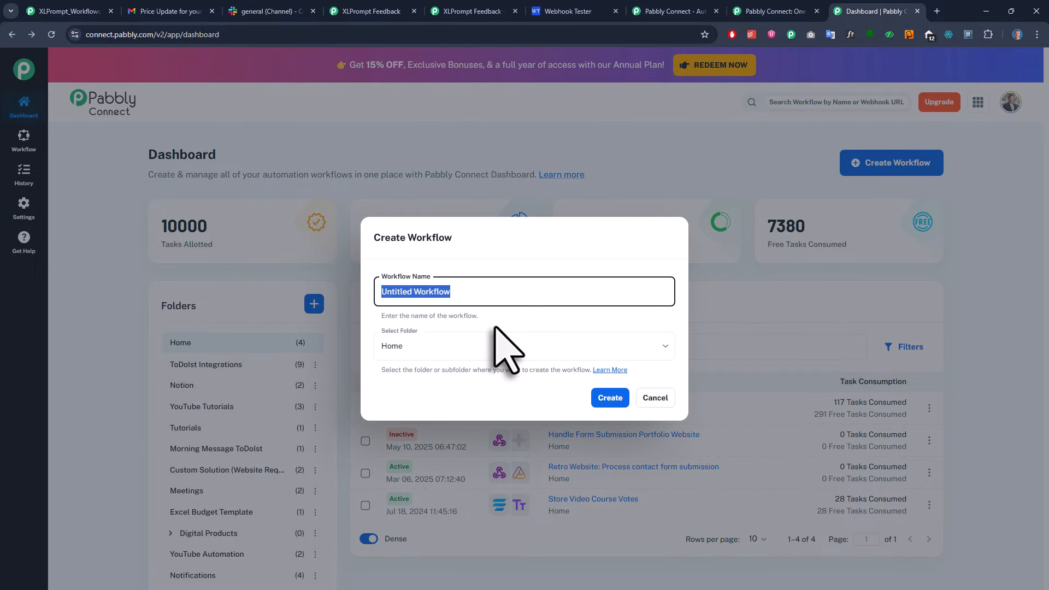
text(Send Slack Message from Excel)
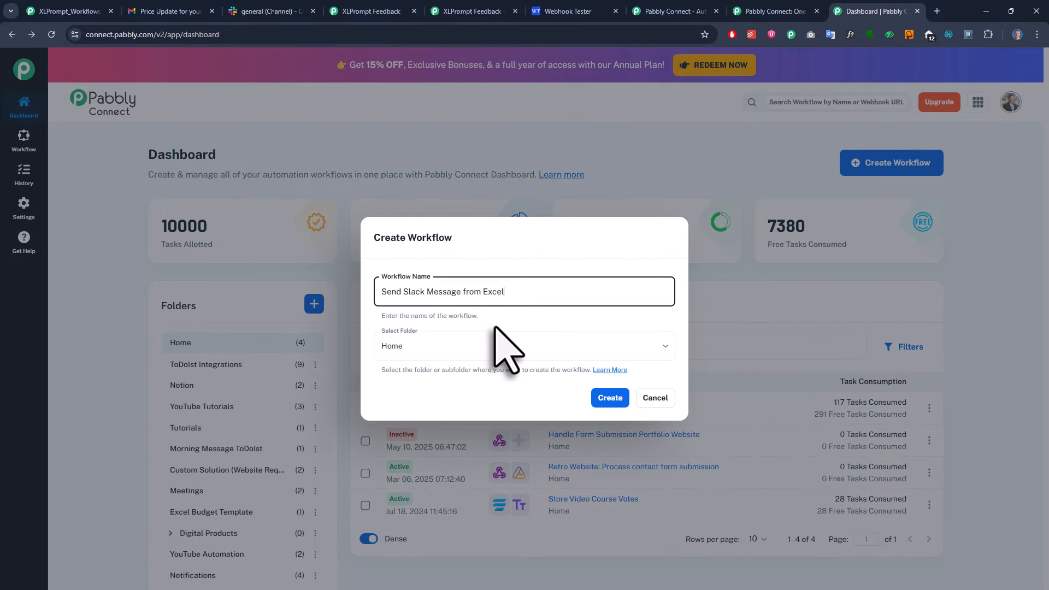
click(606, 396)
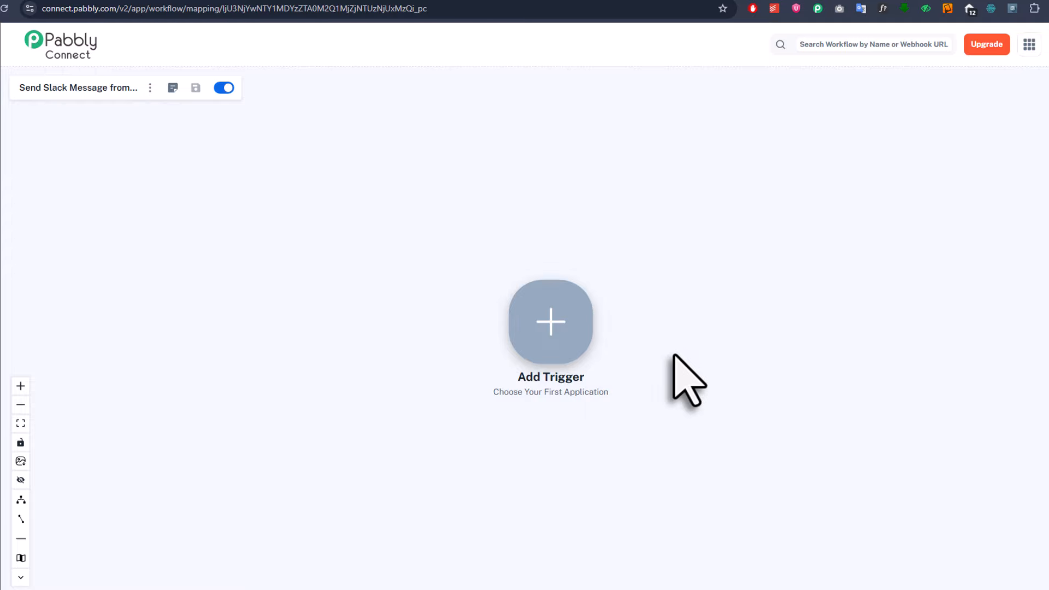
- Add a Webhook by Pabbly trigger with the Catch Webhook (Preferred) event to the workflow and connect it
click(568, 339)
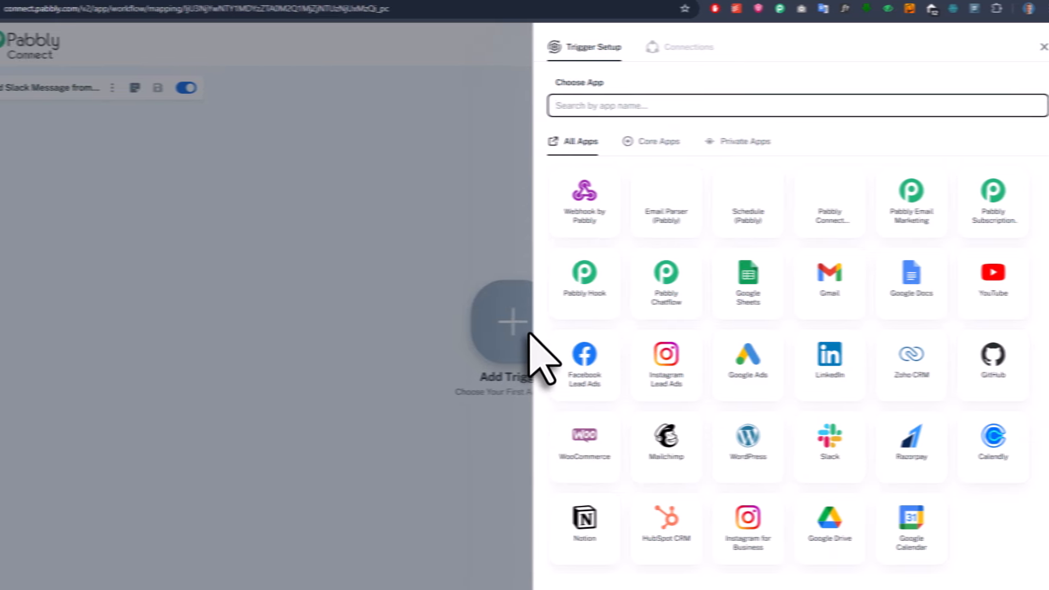
text(webhook)
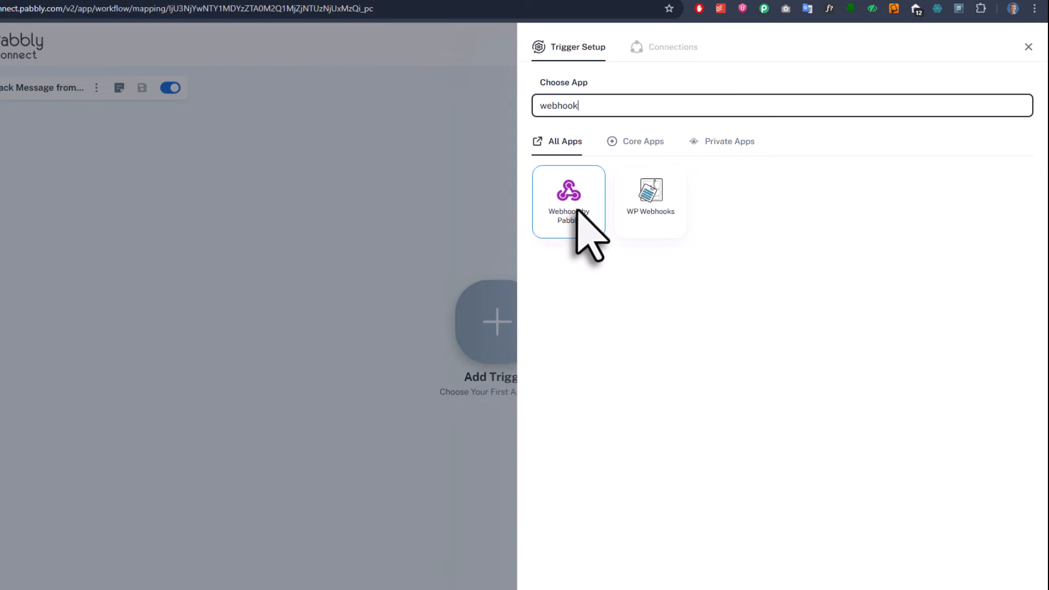
click(576, 210)
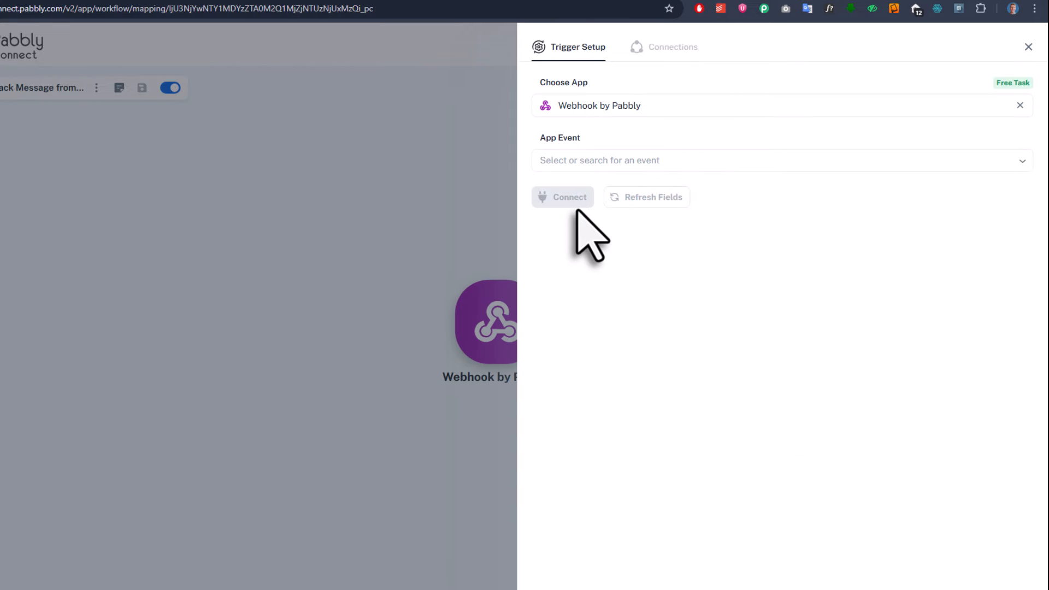
click(625, 162)
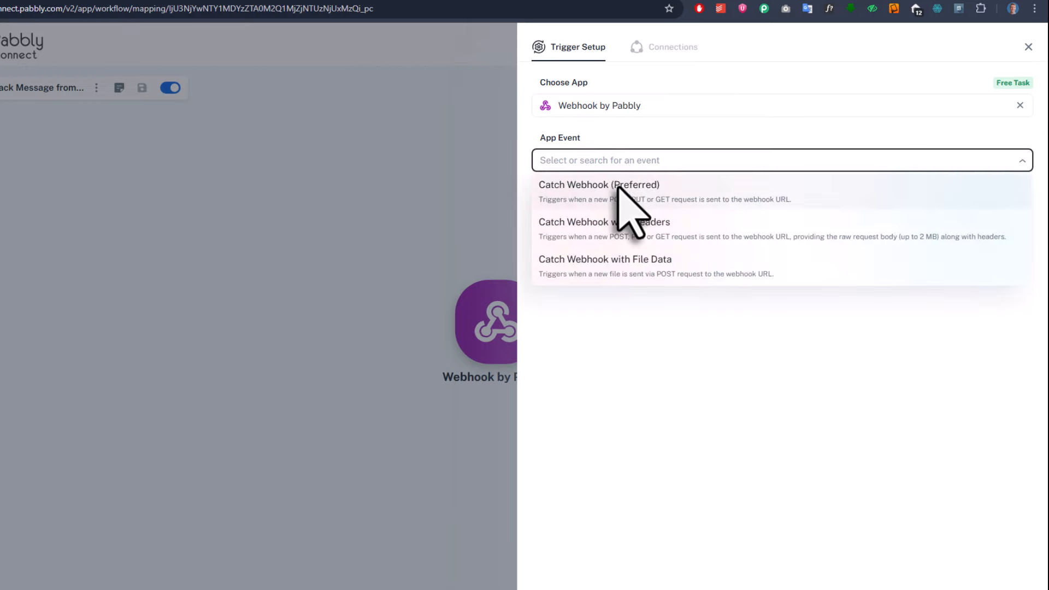
click(618, 186)
click(572, 201)
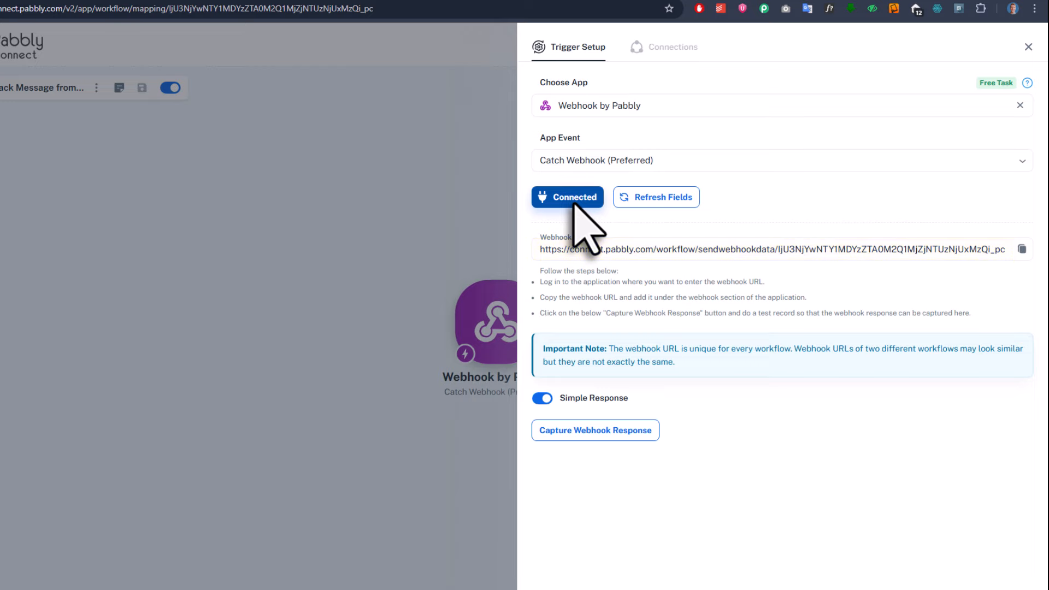
- With Simple Response turned off, copy the trigger's webhook URL and start capturing a webhook response
click(542, 398)
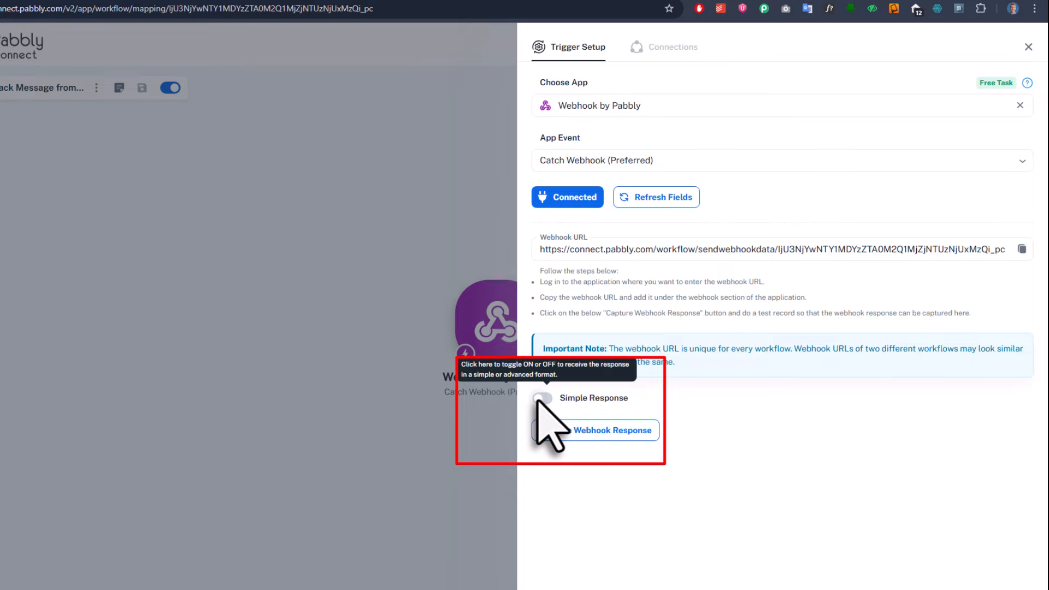
click(1021, 249)
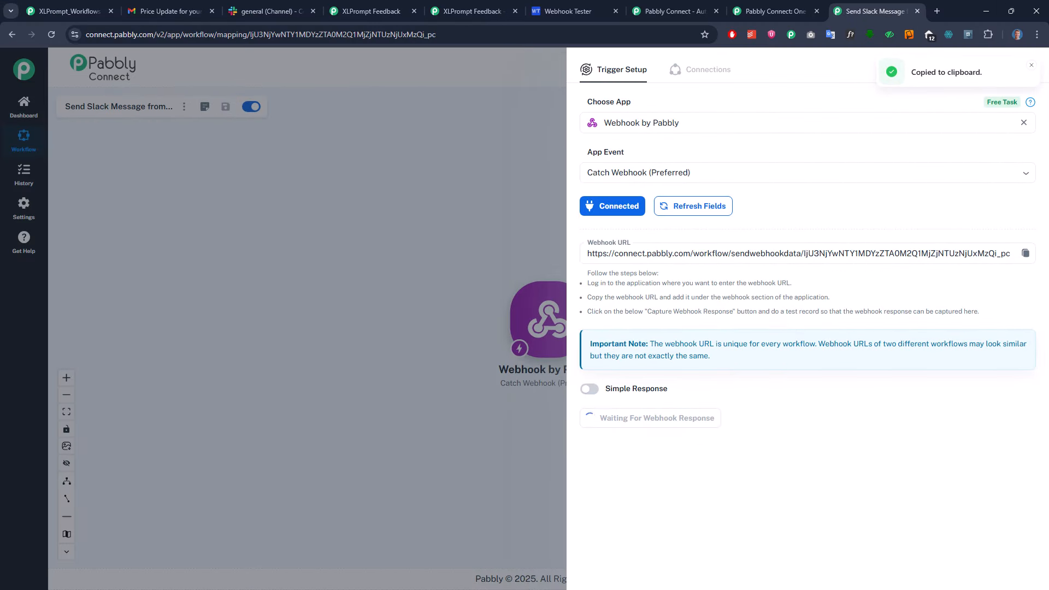
- Switch to Excel, replace the webhook URL in XLPrompt's settings with the copied Pabbly URL, and save the settings
key(alt+Tab)
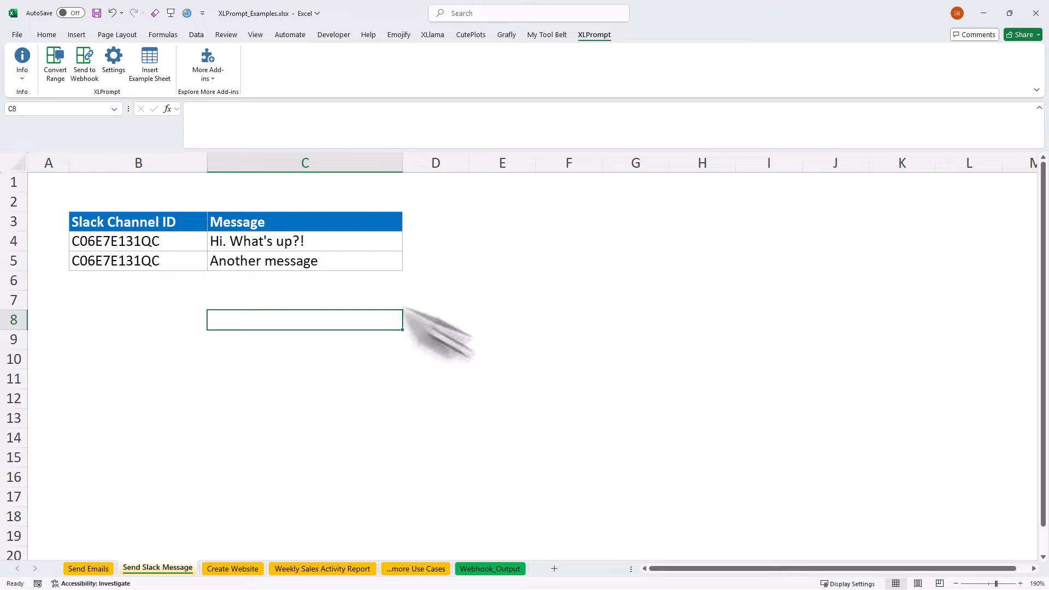
click(123, 62)
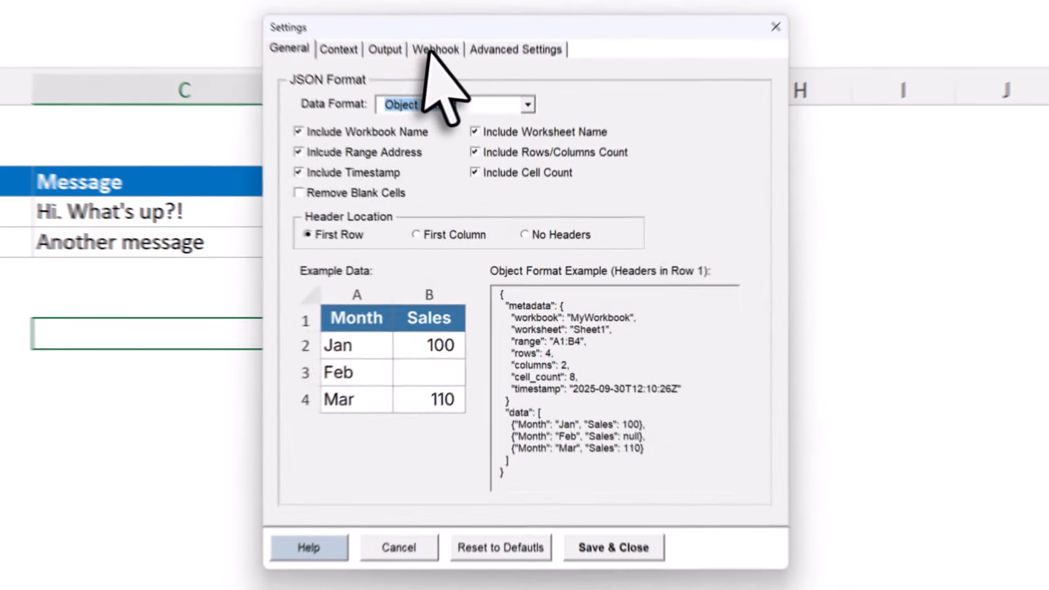
click(463, 133)
drag(719, 153, 366, 149)
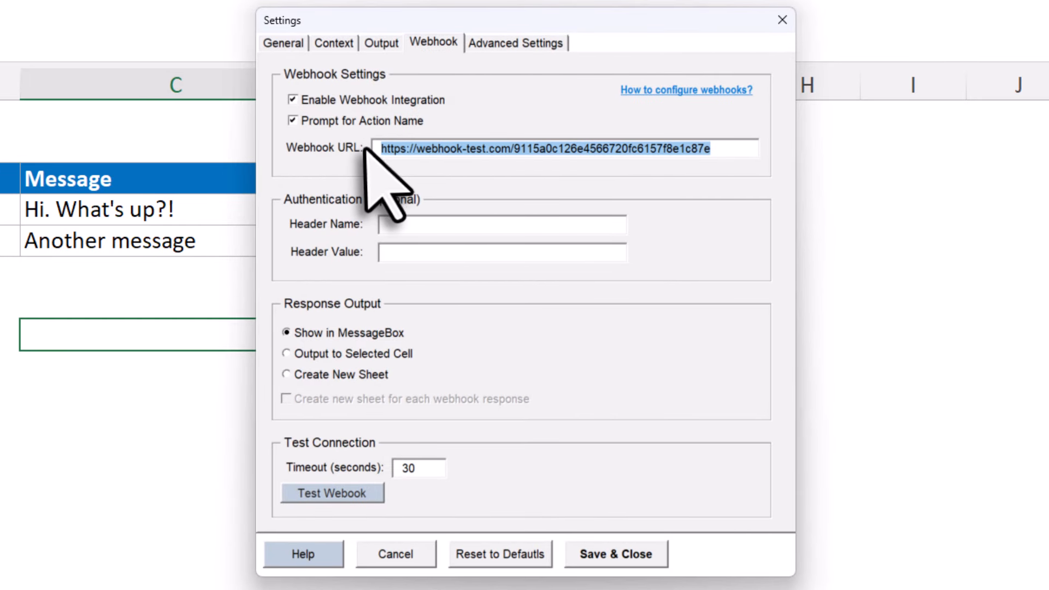
key(ctrl+v)
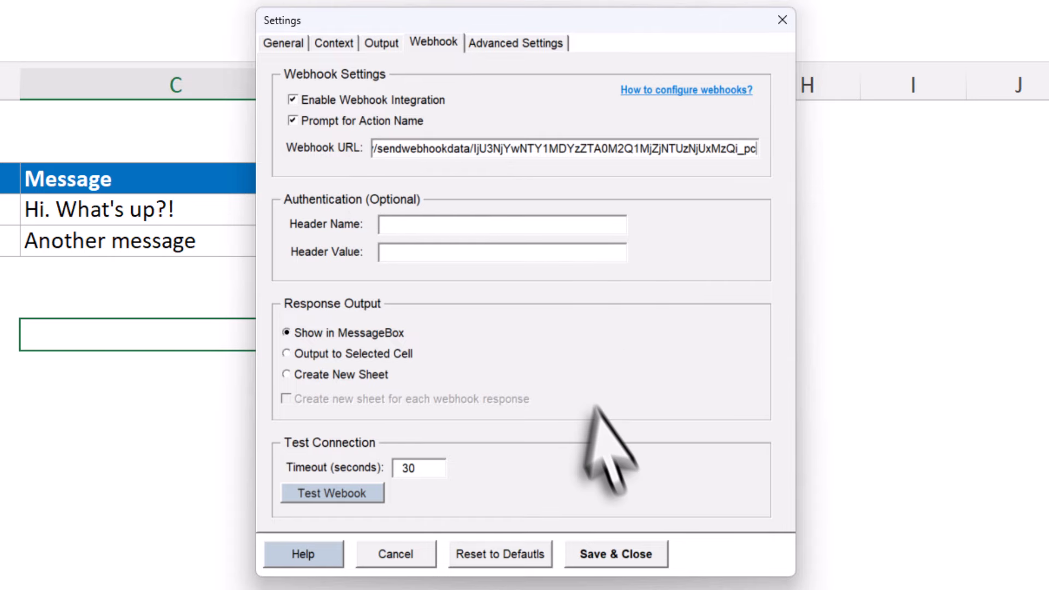
click(636, 553)
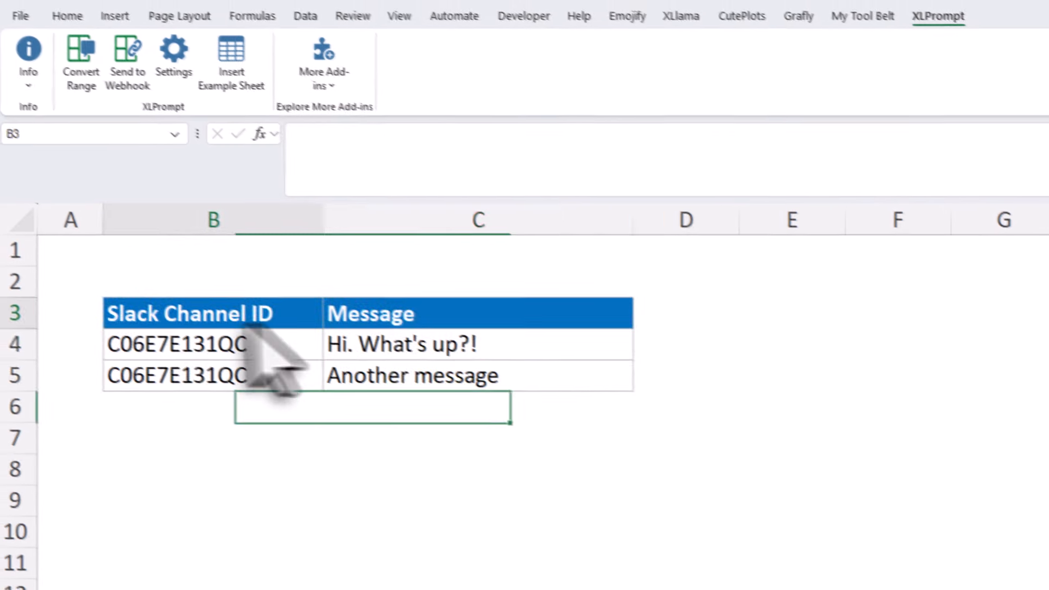
- Send the Slack message table B3:C5 to the Pabbly webhook with the action identifier send_slack and dismiss the response message
drag(254, 322, 407, 371)
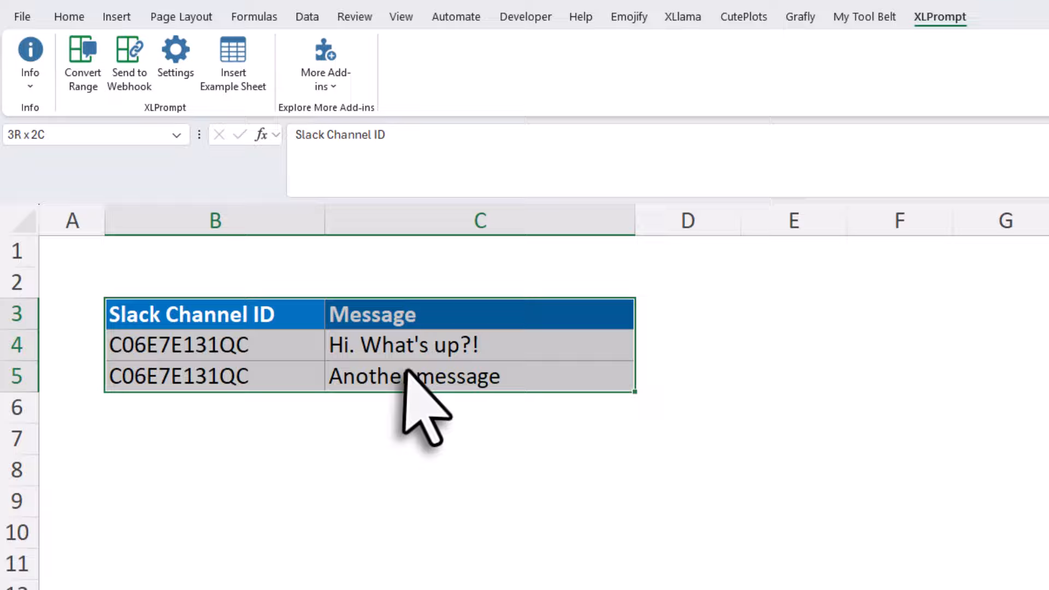
click(127, 79)
click(838, 414)
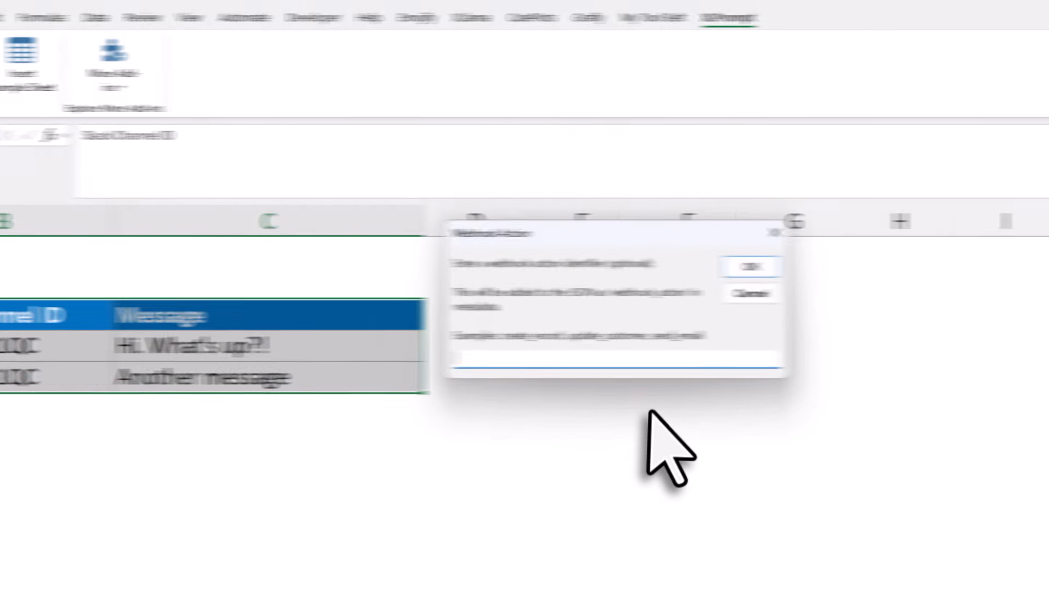
text(send_slack)
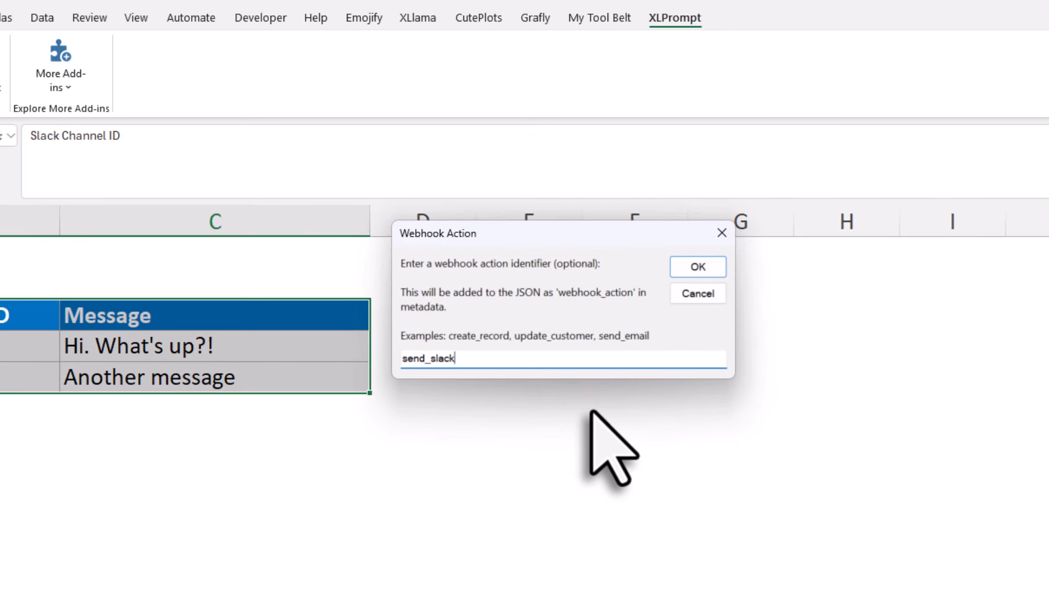
click(693, 267)
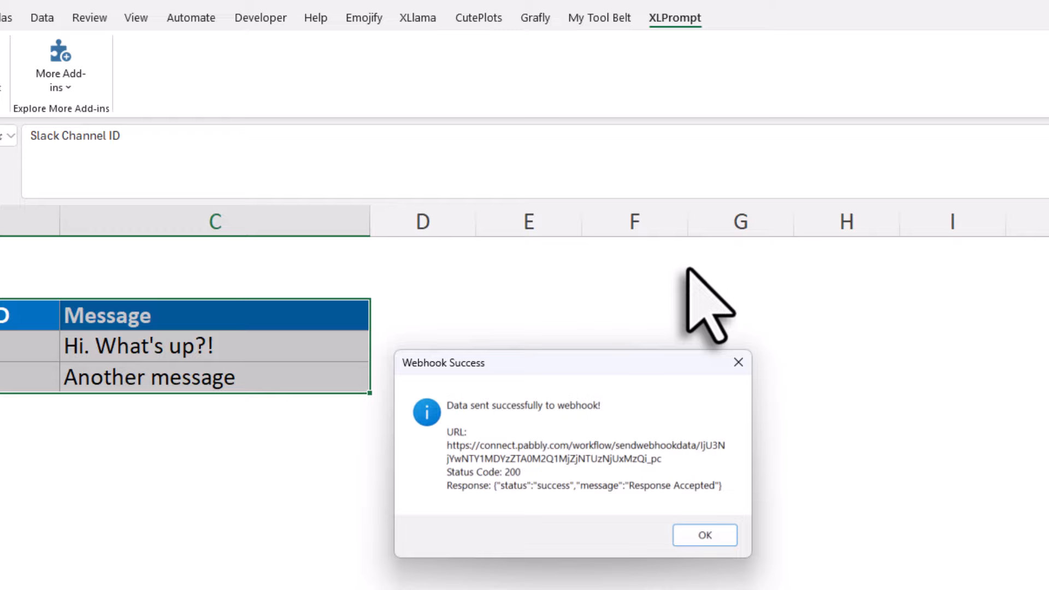
click(704, 535)
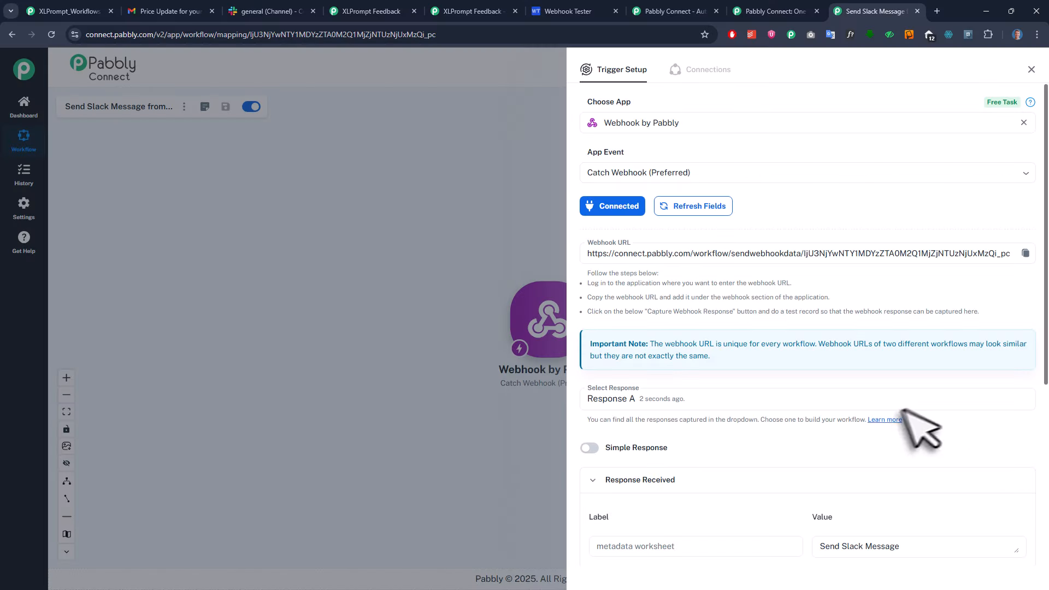
- In Pabbly Connect, examine the captured response's metadata fields and enlarge the data field to read its full content
scroll(928, 426, down, 3)
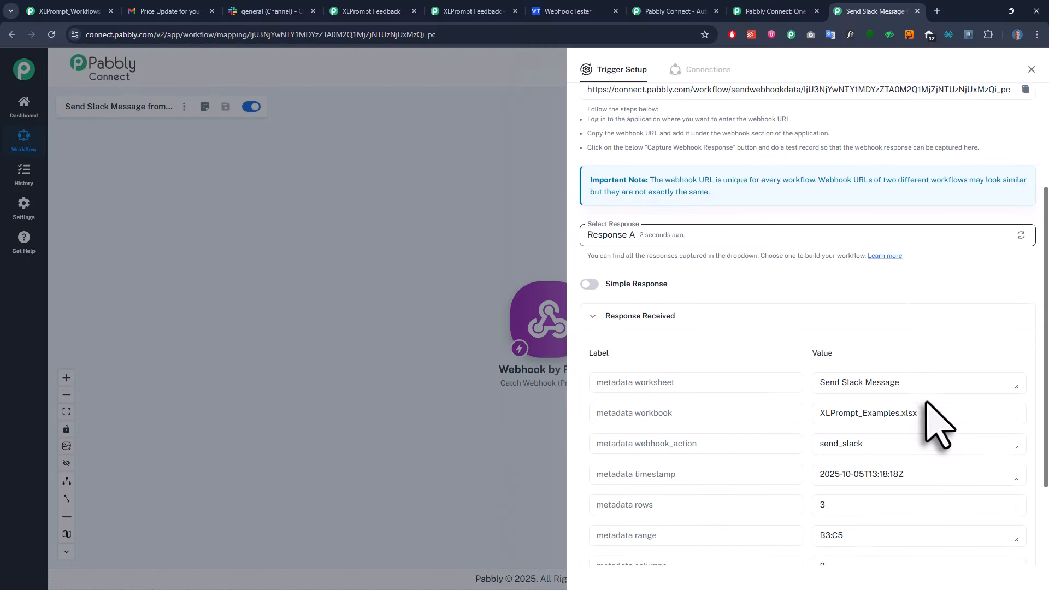
scroll(925, 401, down, 1)
scroll(1004, 357, down, 1)
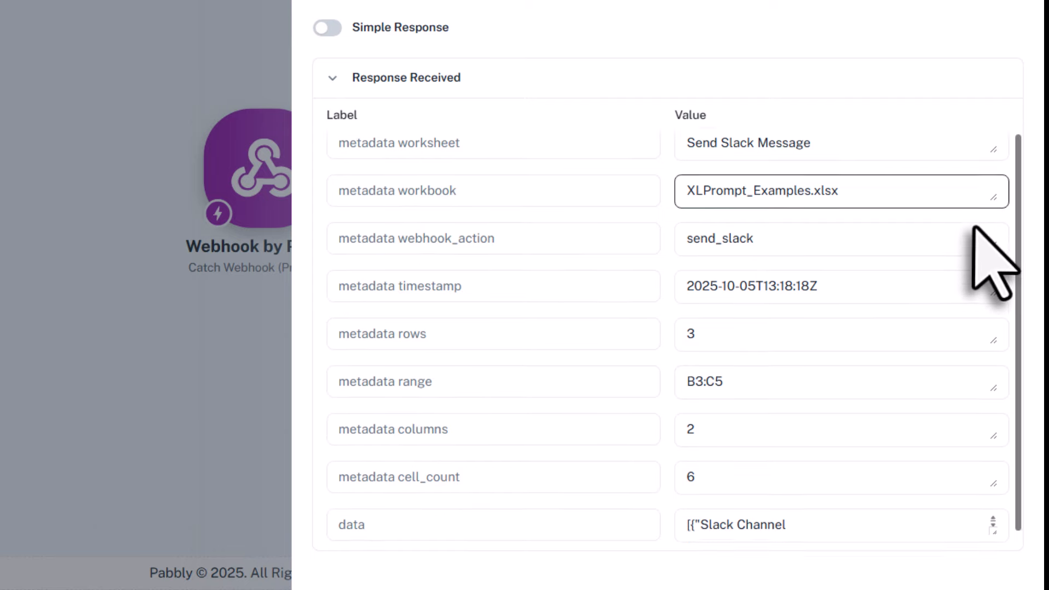
scroll(994, 262, down, 1)
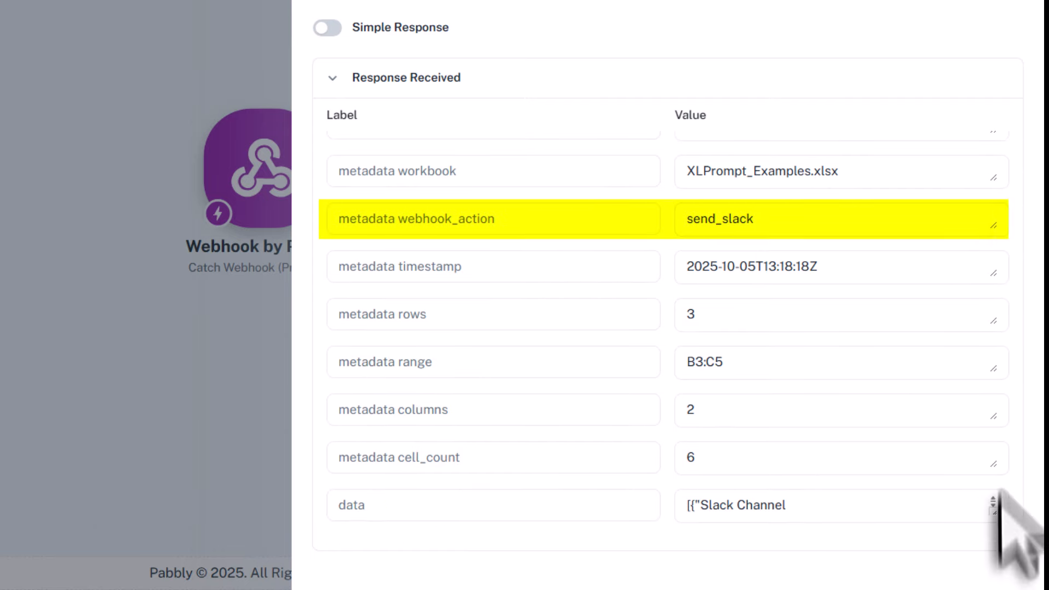
drag(993, 512, 992, 587)
scroll(986, 376, down, 2)
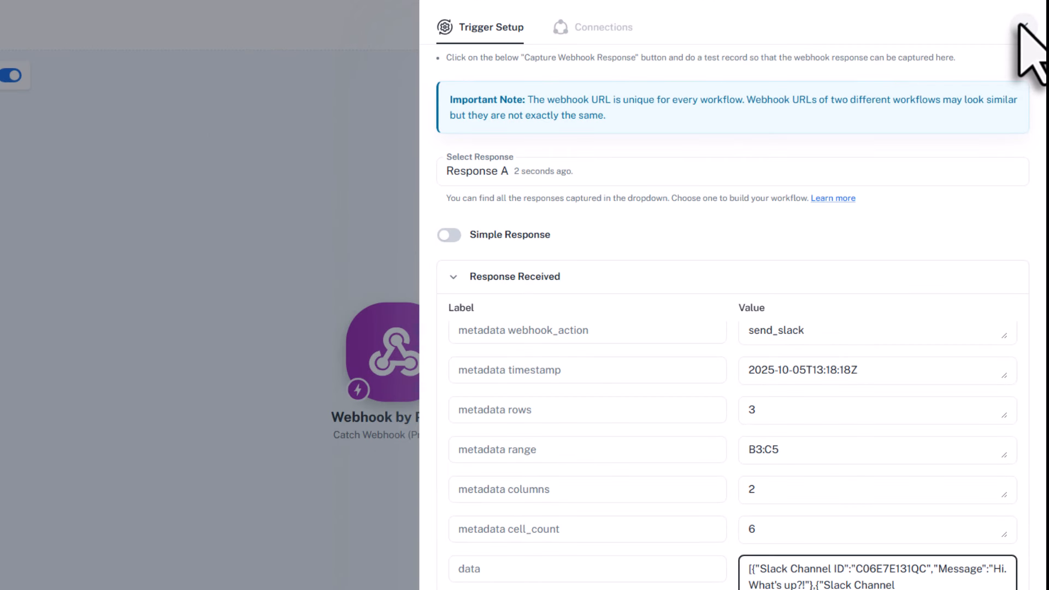
- Close the trigger setup and add a Router (Pabbly) step after the webhook trigger
click(1023, 26)
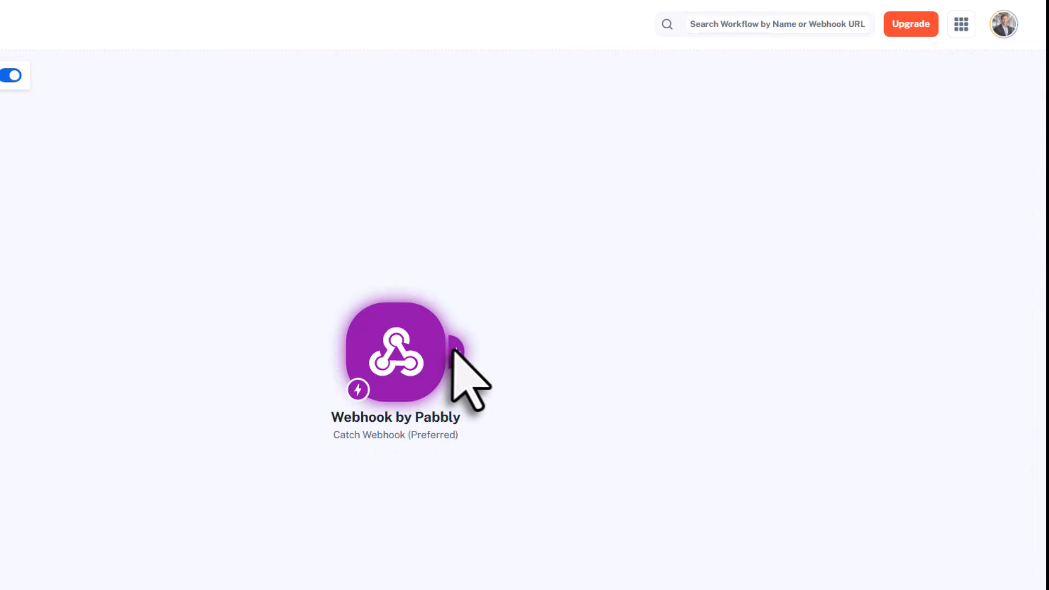
click(456, 350)
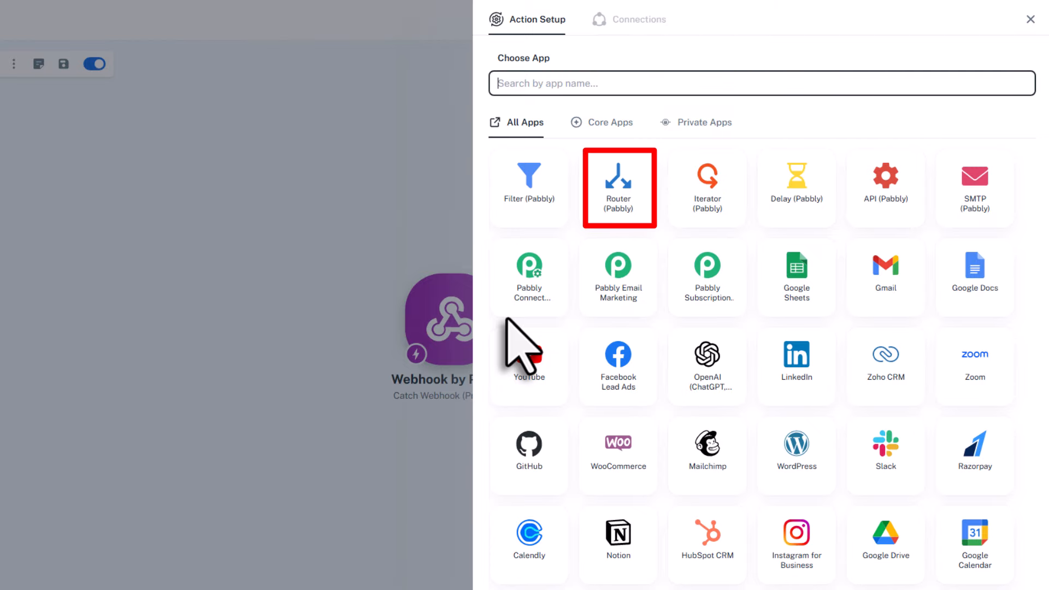
click(604, 192)
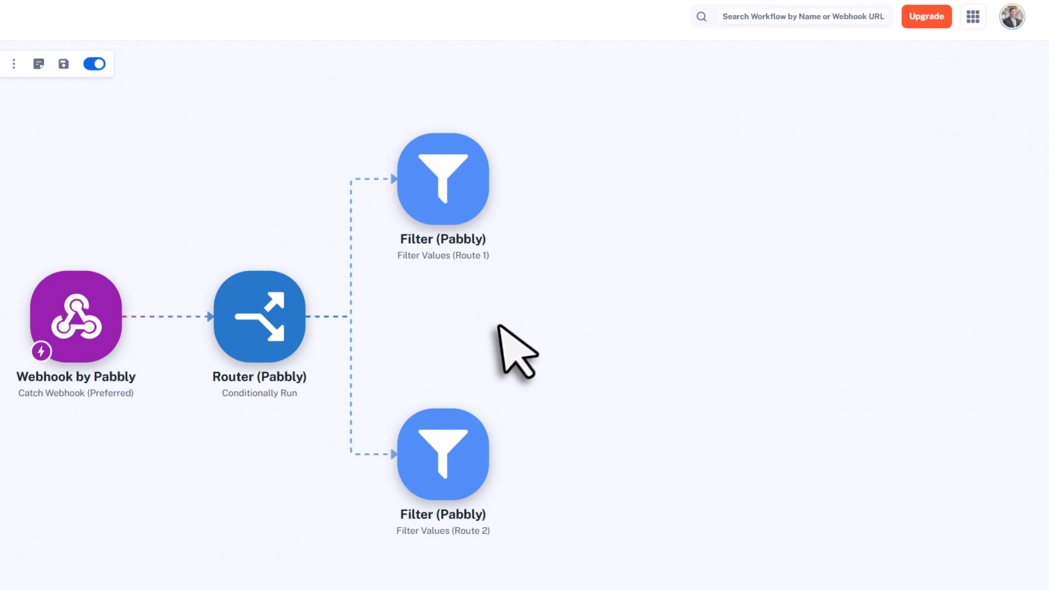
- Connect the Route 1 filter, set its condition to metadata webhook_action Equal to send_slack, and save it with a test request
click(460, 198)
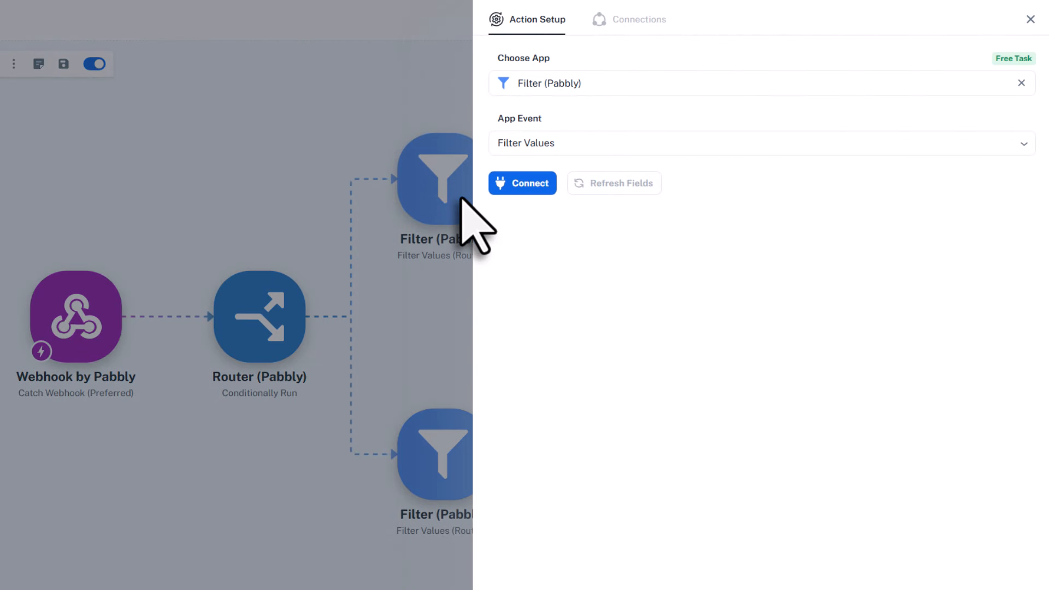
click(530, 184)
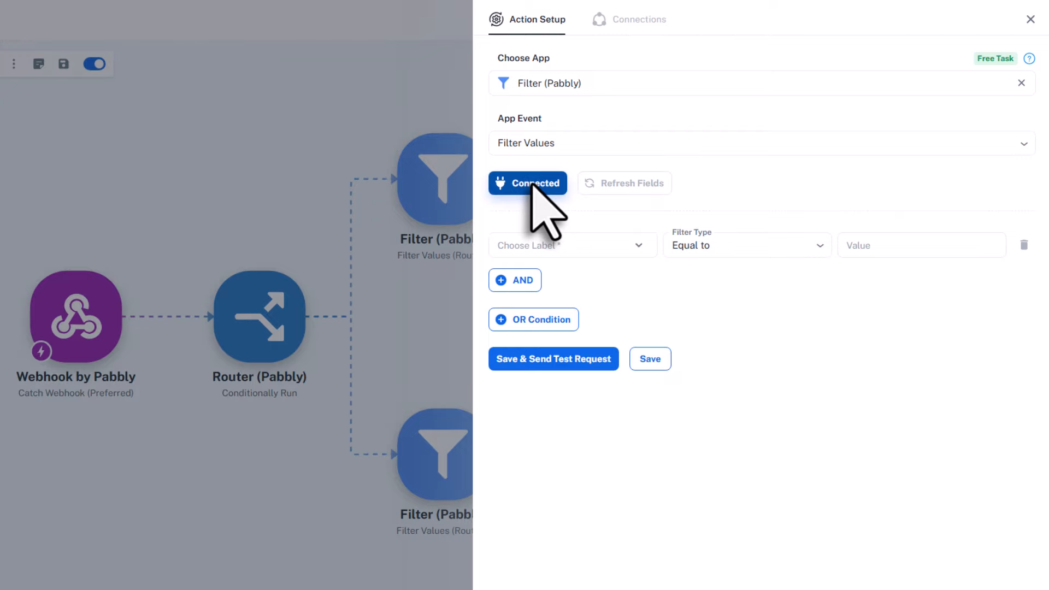
click(570, 250)
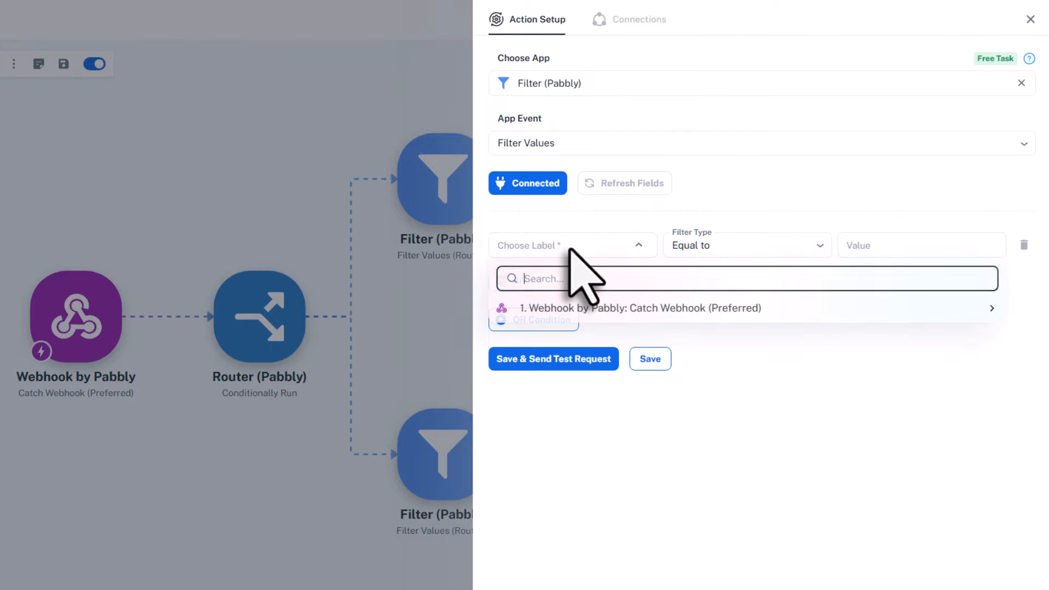
click(575, 306)
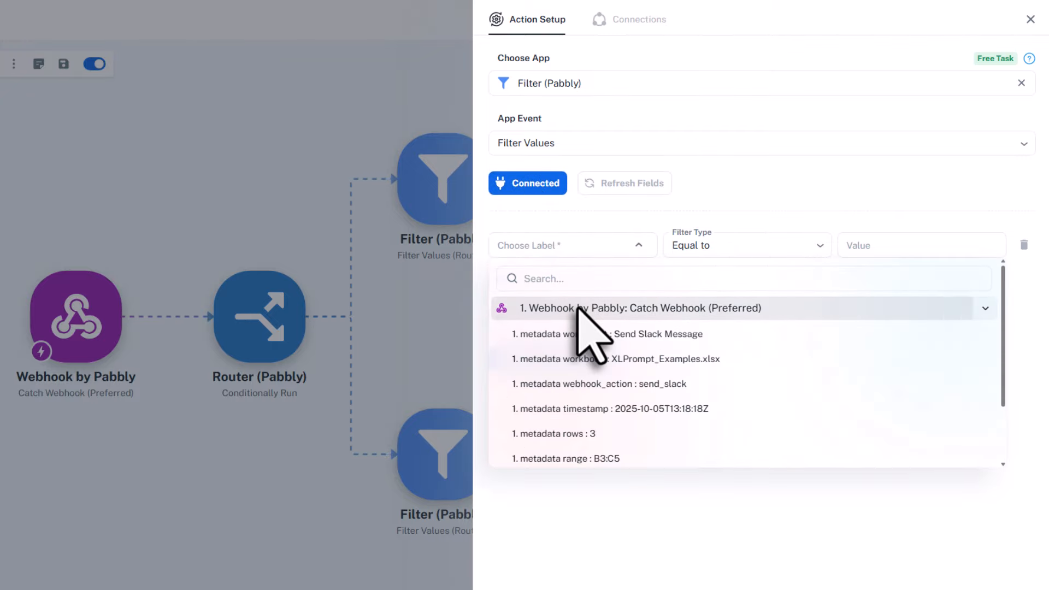
click(658, 385)
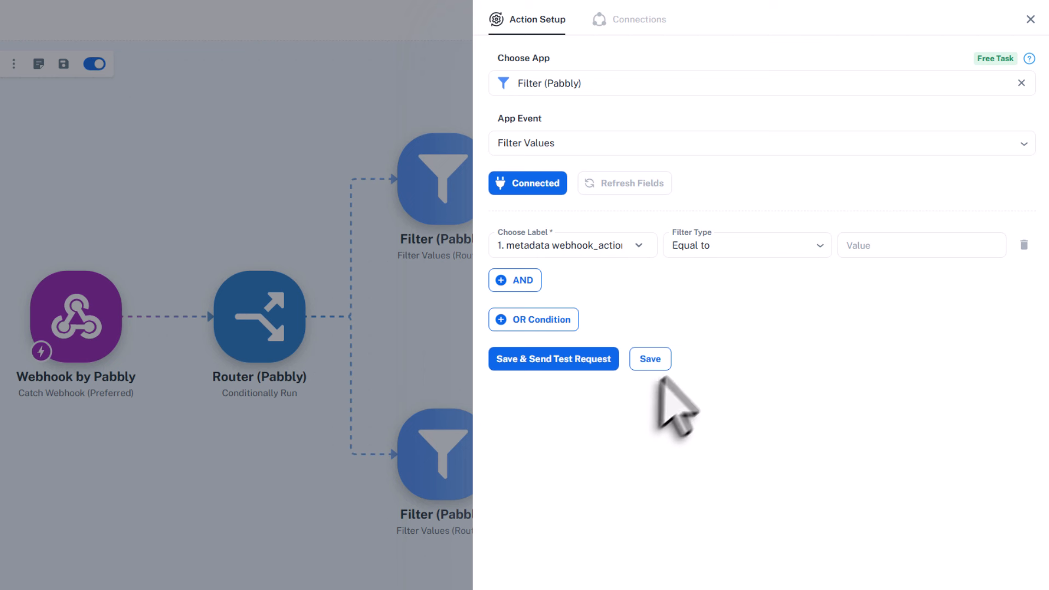
click(879, 248)
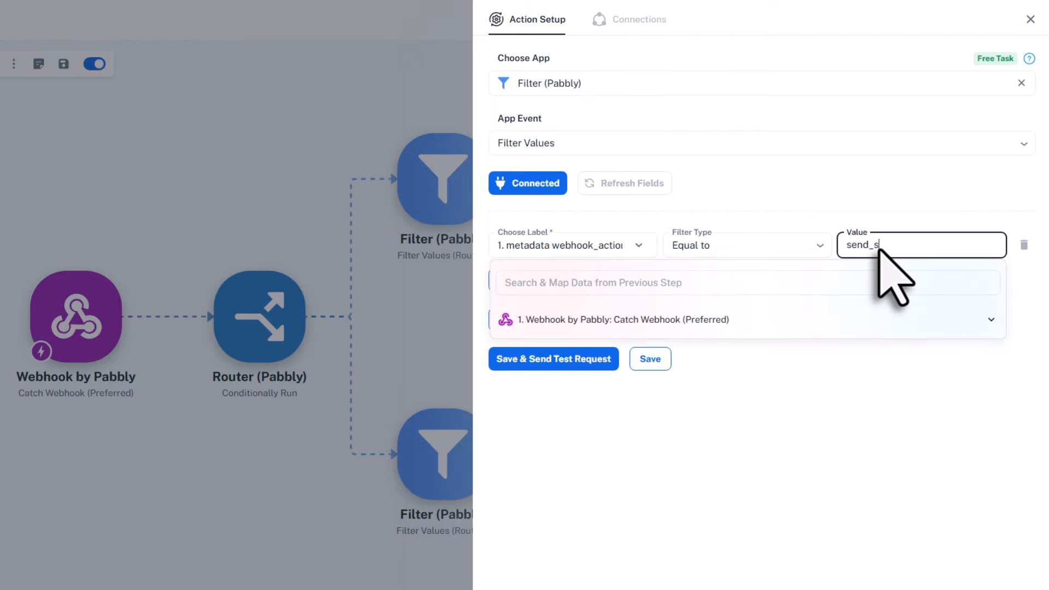
text(send_slack)
click(819, 407)
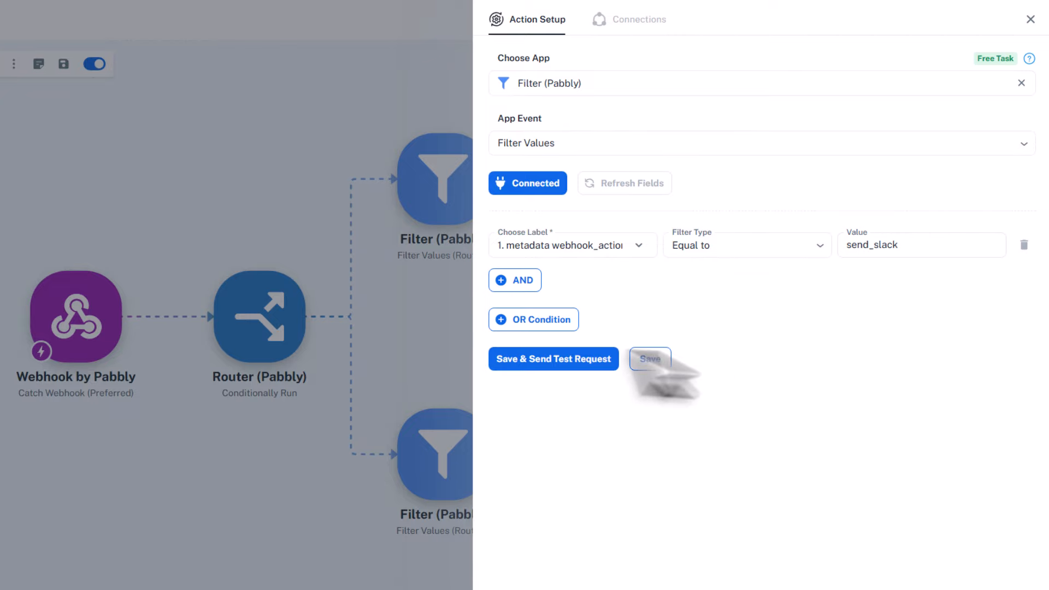
click(575, 358)
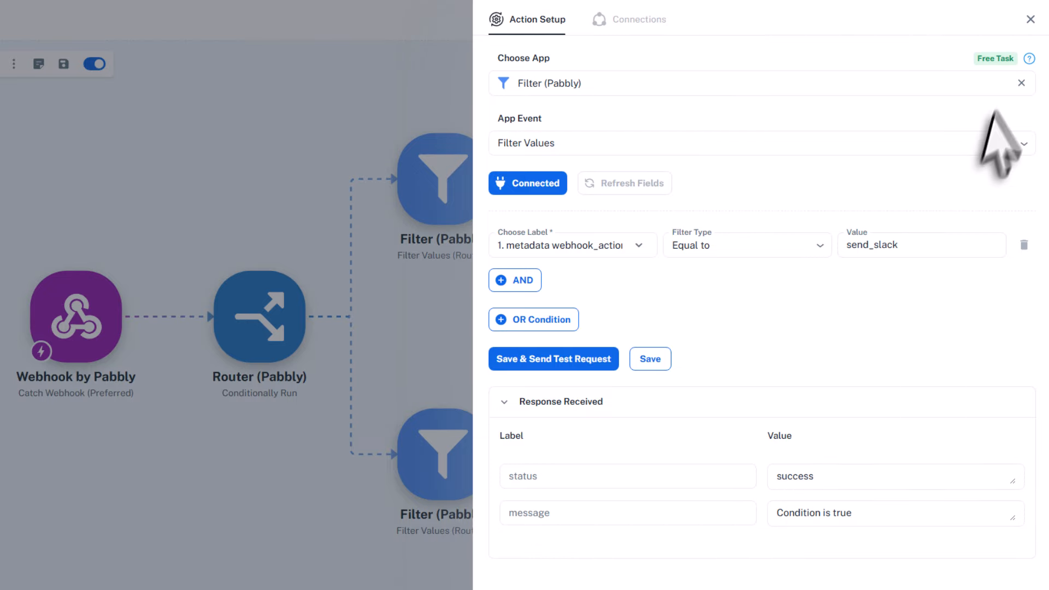
click(1031, 21)
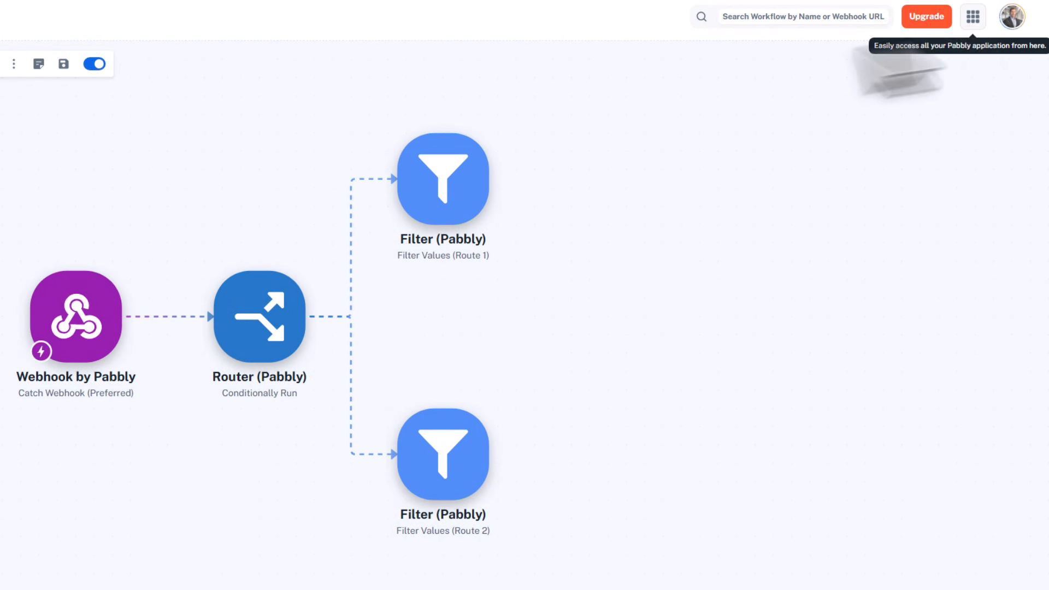
- Rename the Route 1 filter step as "Action: send_slack"
right_click(460, 195)
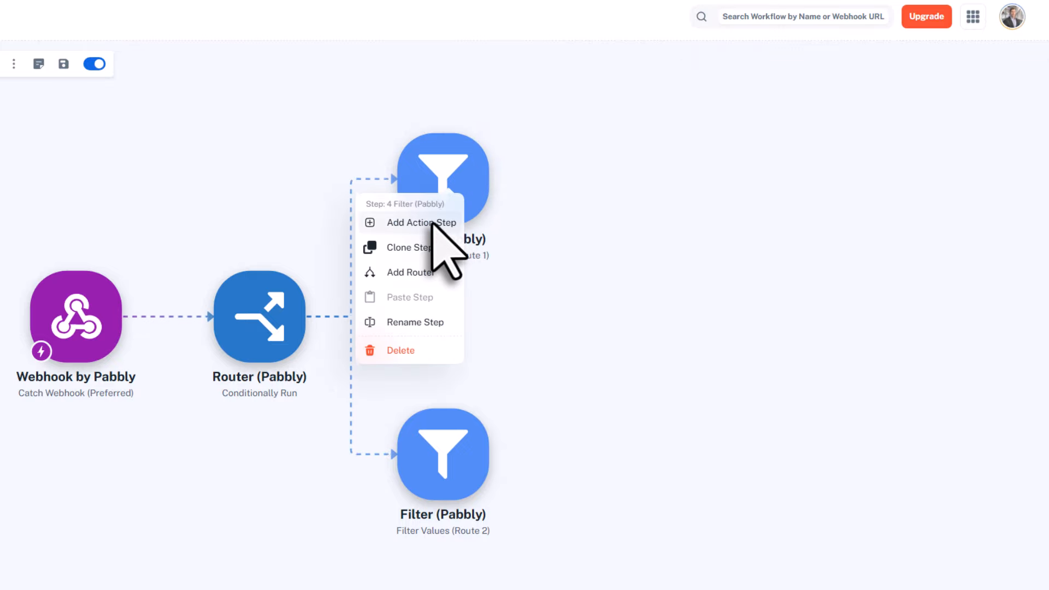
click(403, 322)
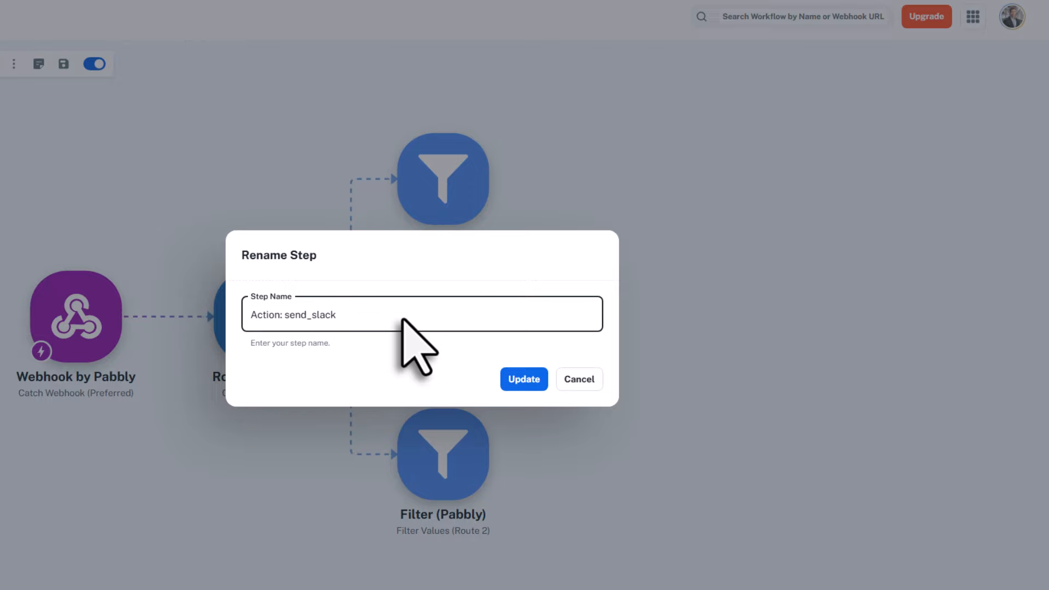
click(527, 377)
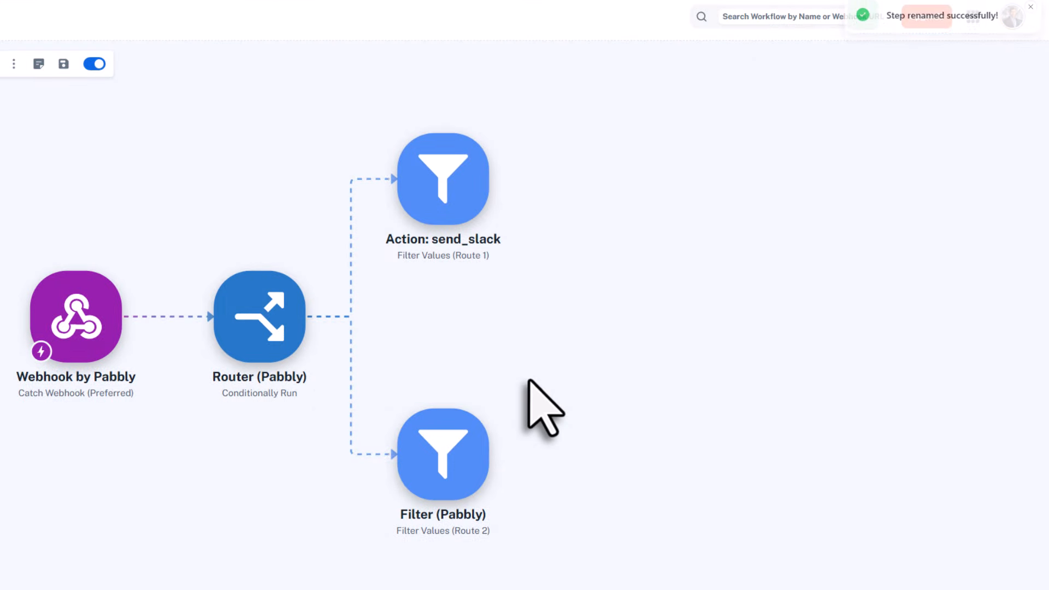
- Add an Iterator (Pabbly) step after the send_slack filter with the Process Arrays event and connect it
mouse_move(479, 204)
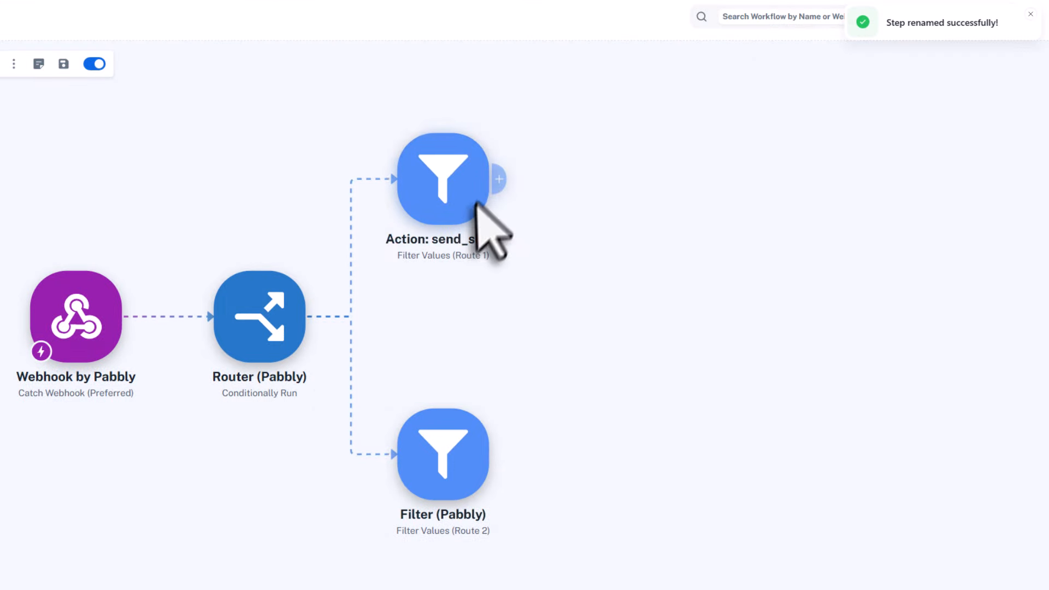
click(498, 180)
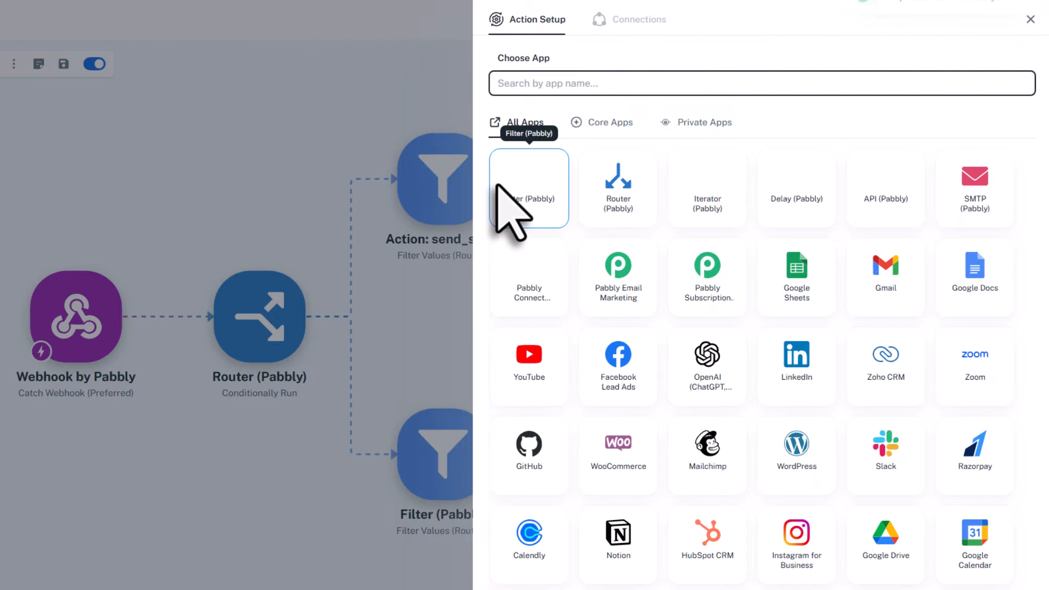
text(iter)
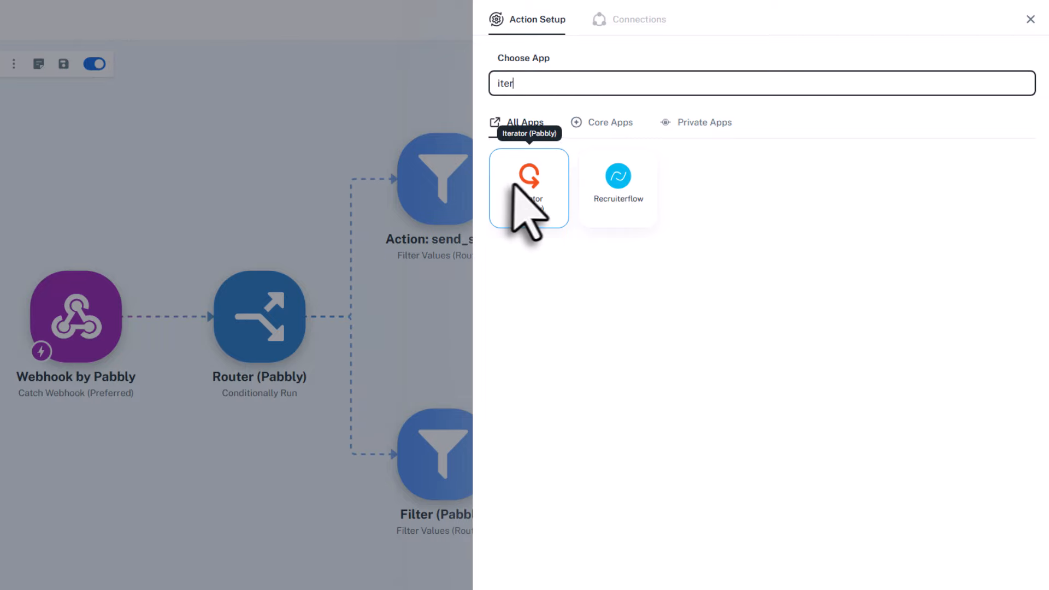
click(521, 187)
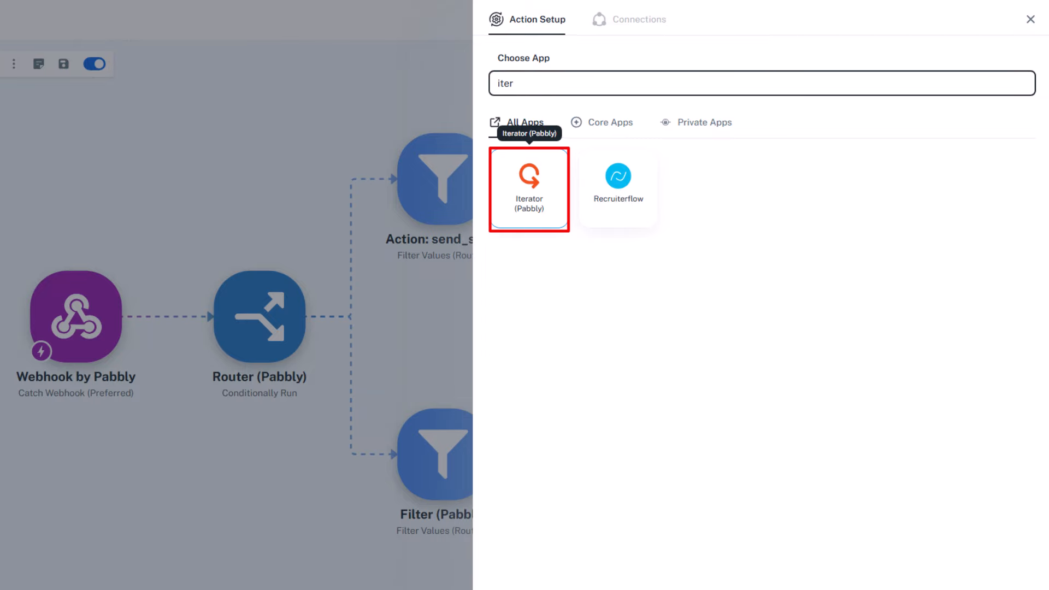
click(519, 188)
click(628, 143)
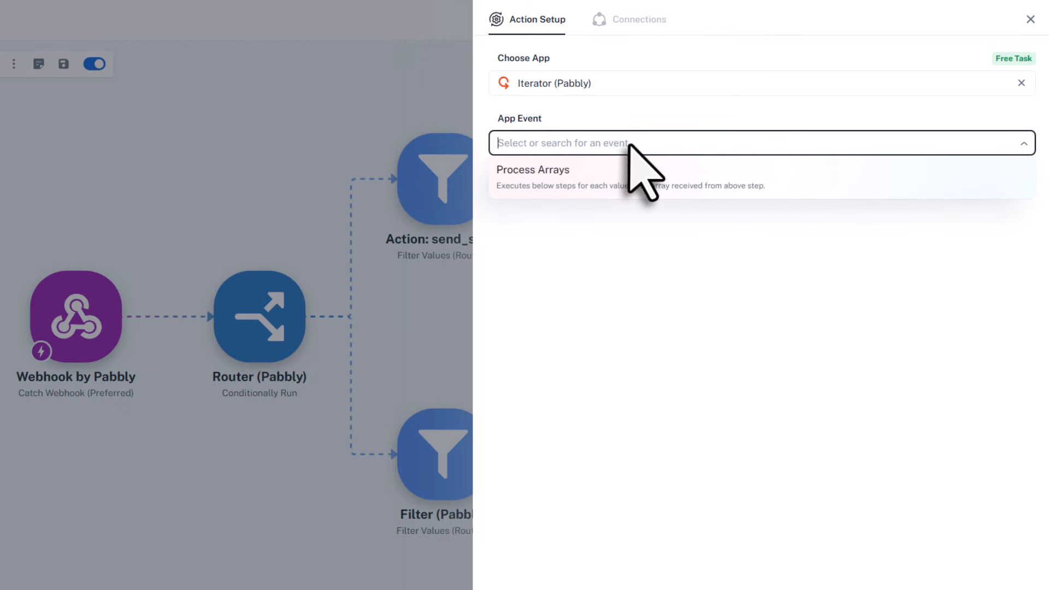
click(587, 176)
click(537, 186)
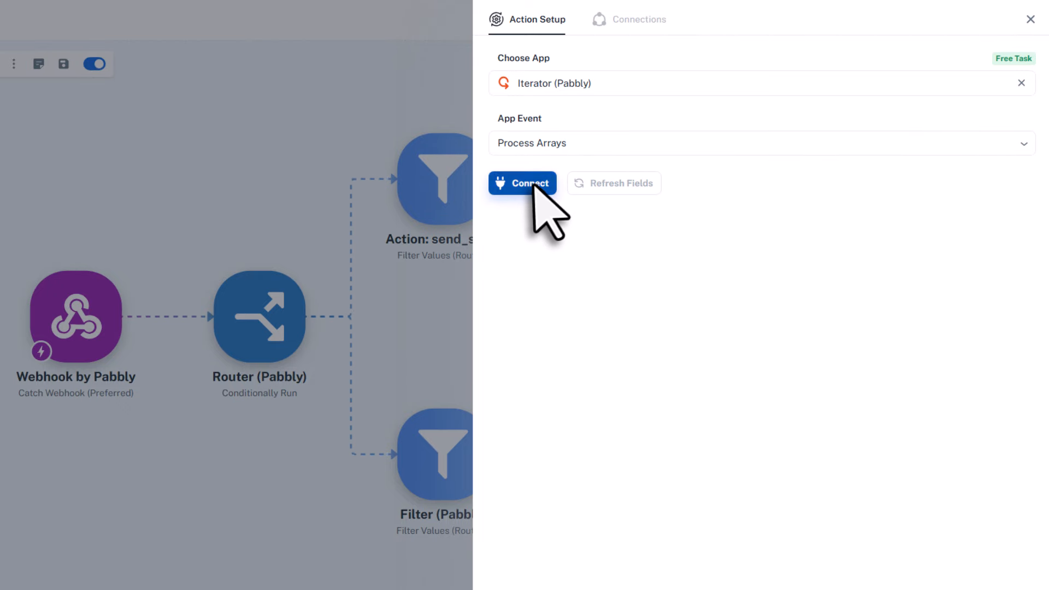
- Choose the webhook's data array for the Iterator, save it with a test request, and close the setup
click(606, 240)
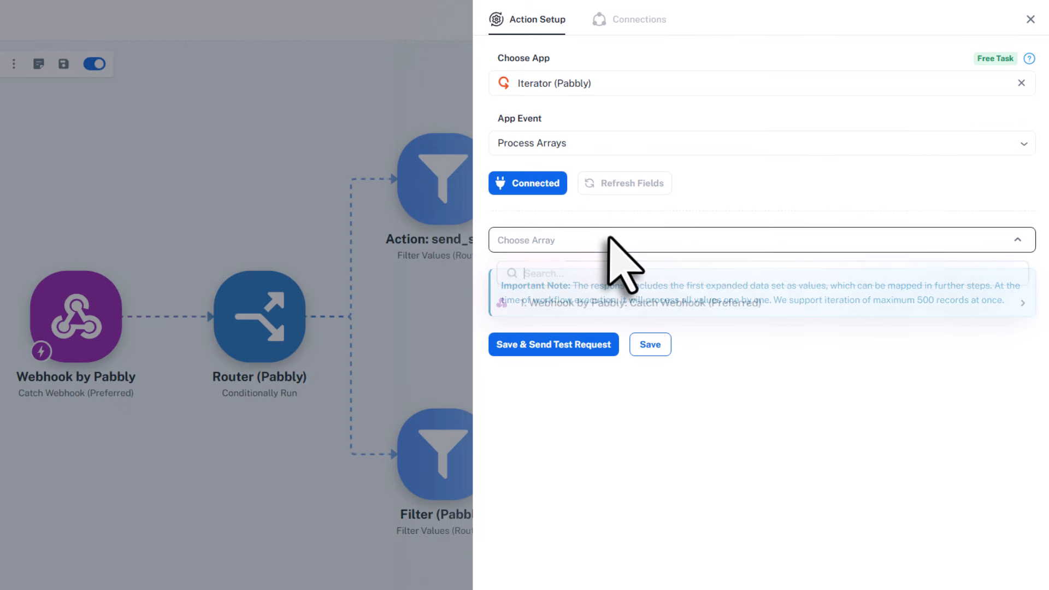
click(615, 297)
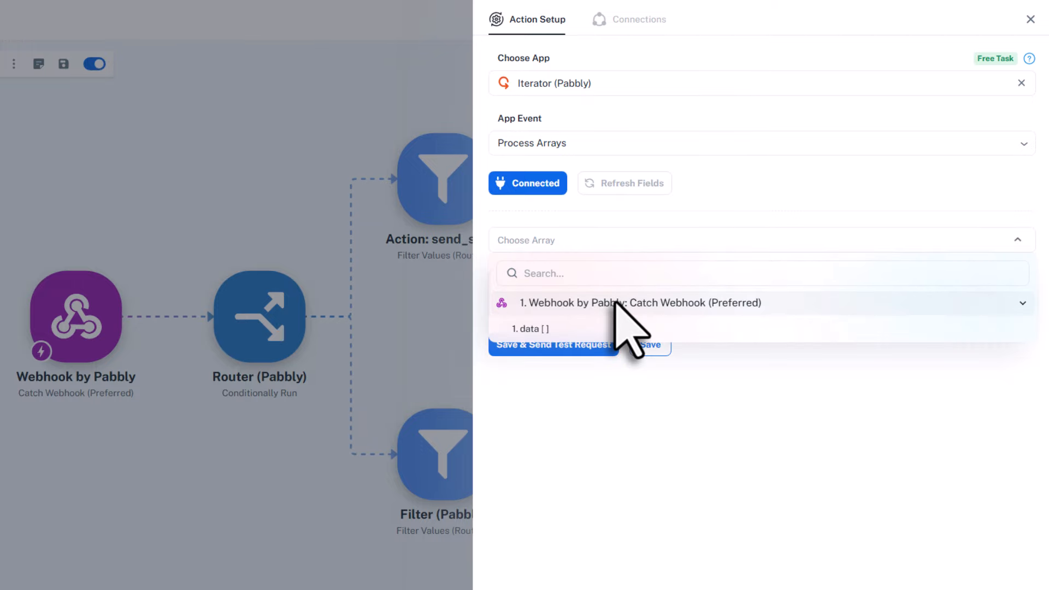
click(604, 330)
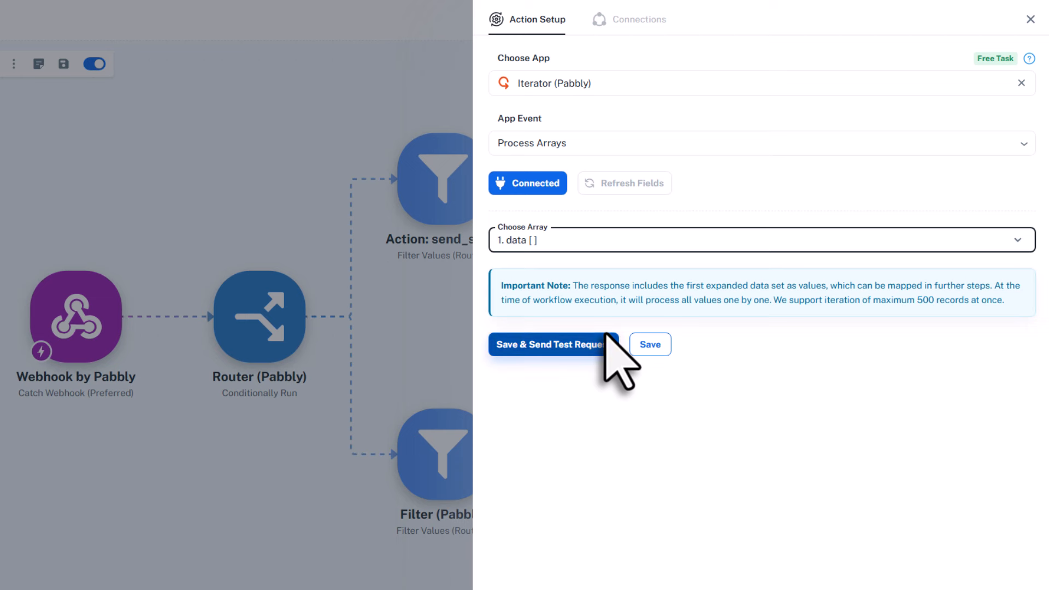
click(596, 345)
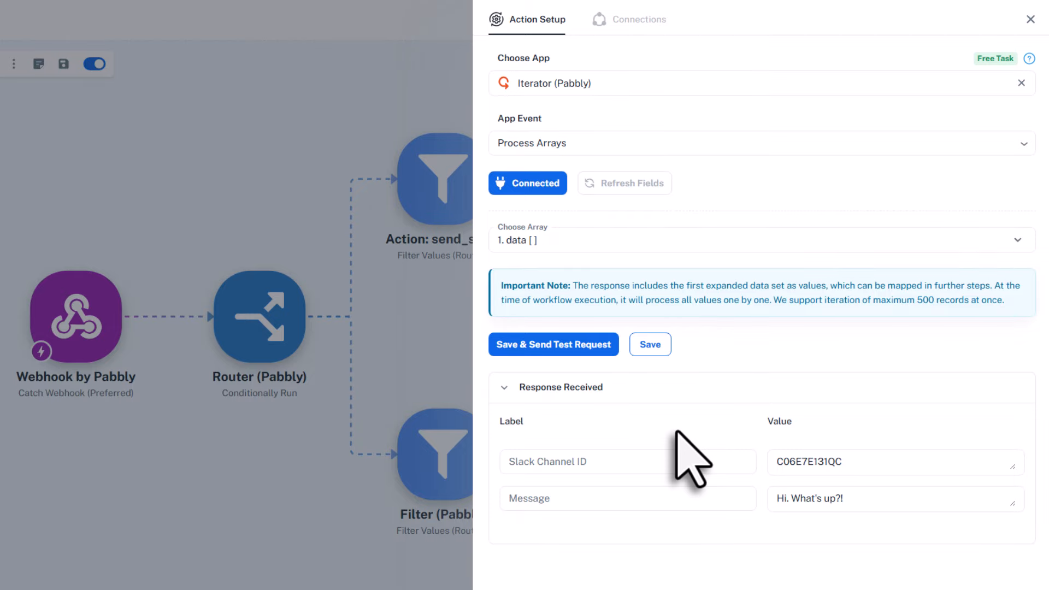
click(1029, 18)
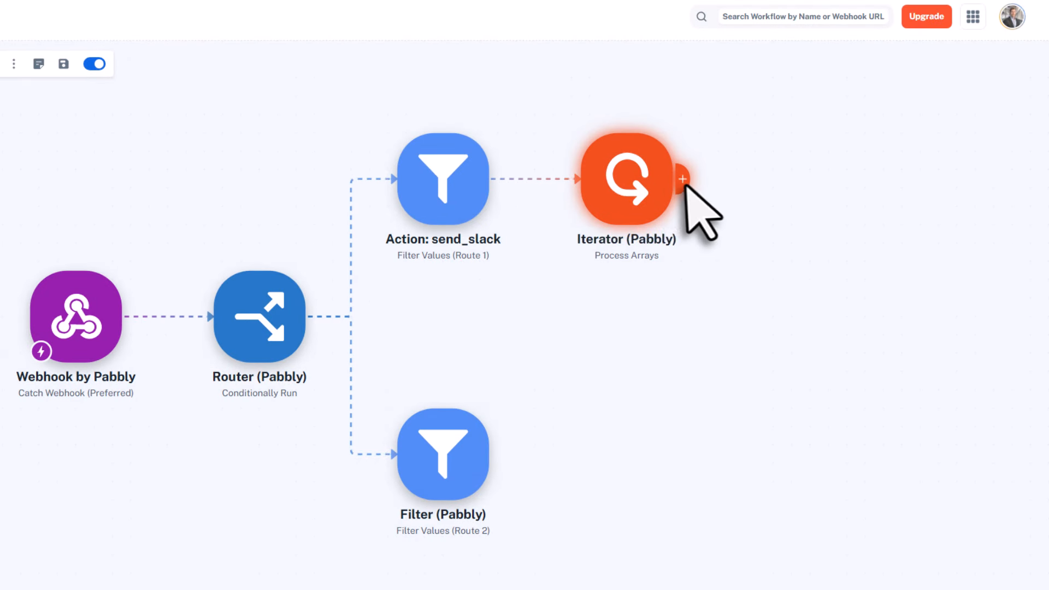
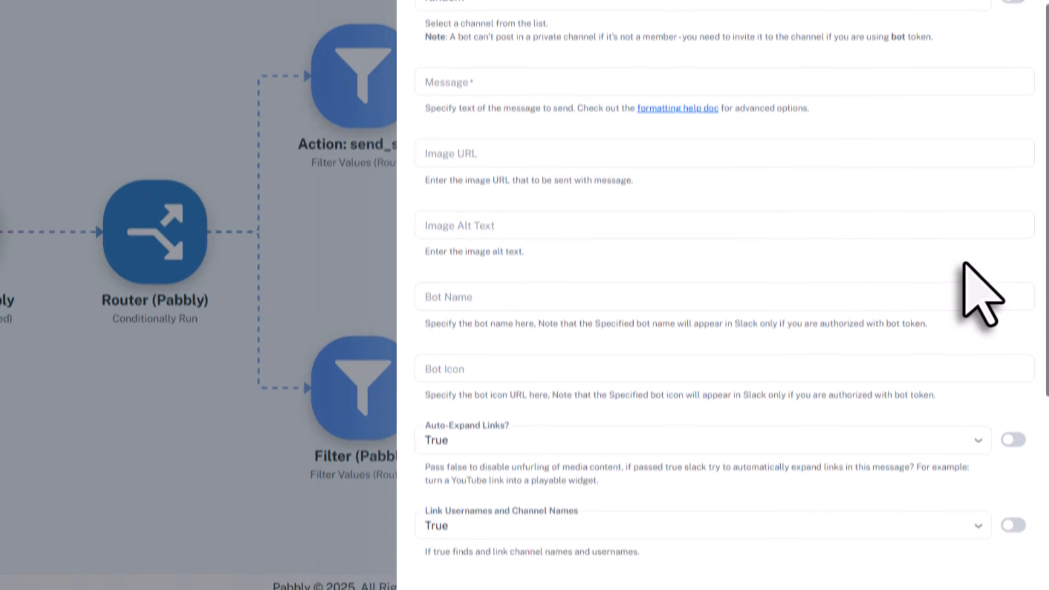
- Map the Slack step's Channel ID to the Iterator's Slack Channel ID value, replacing the fixed channel
scroll(929, 301, up, 2)
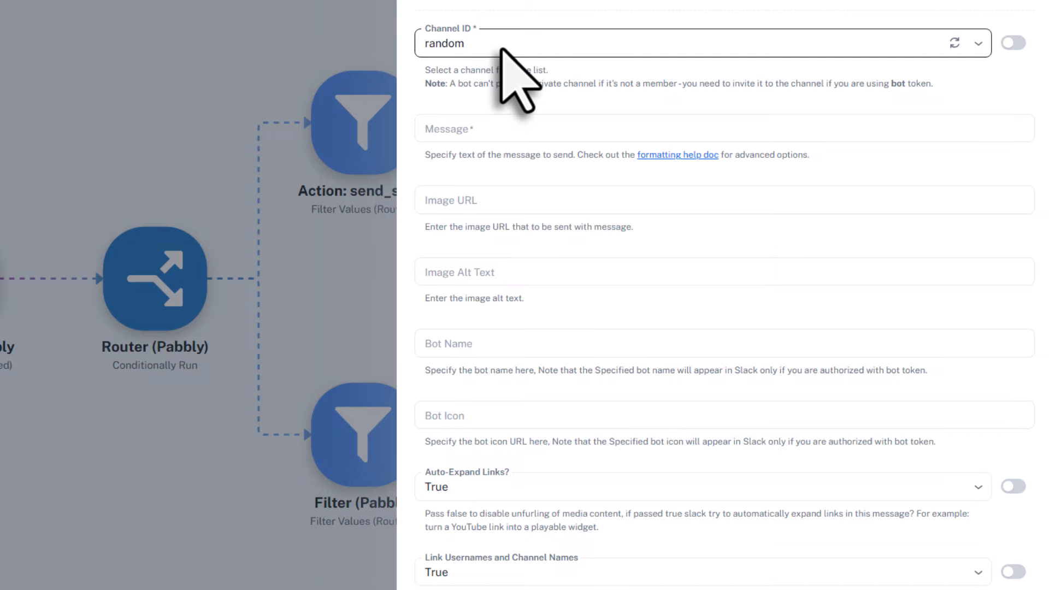
scroll(1022, 71, up, 1)
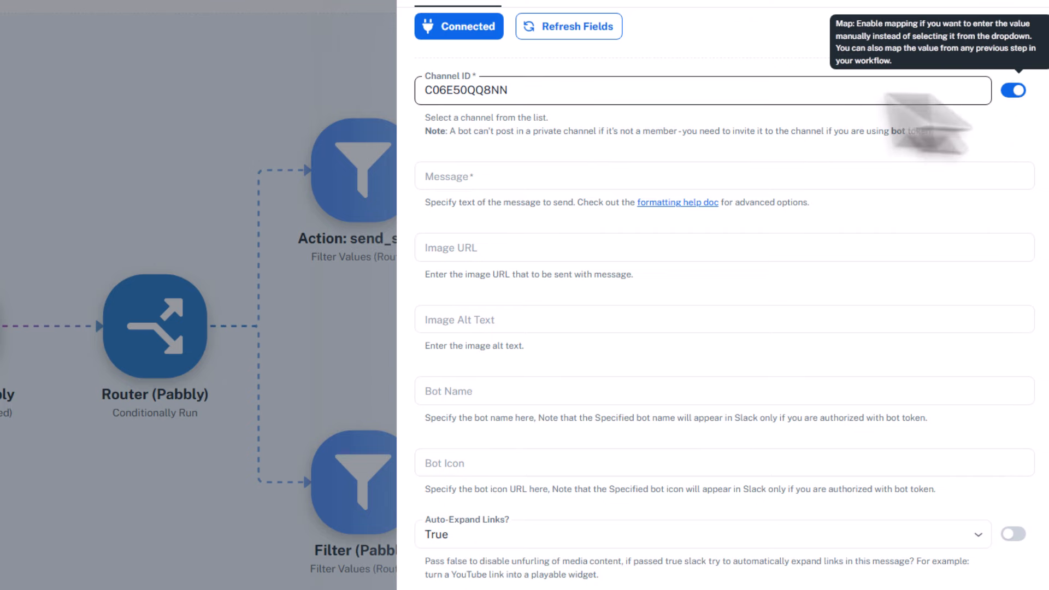
click(609, 94)
key(BackSpace)
click(689, 90)
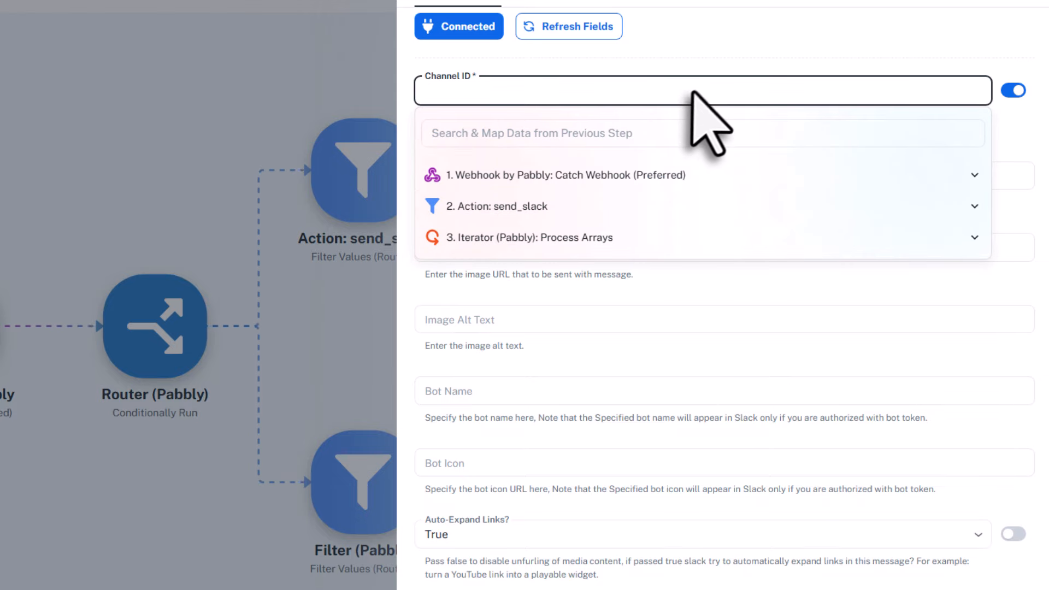
click(611, 237)
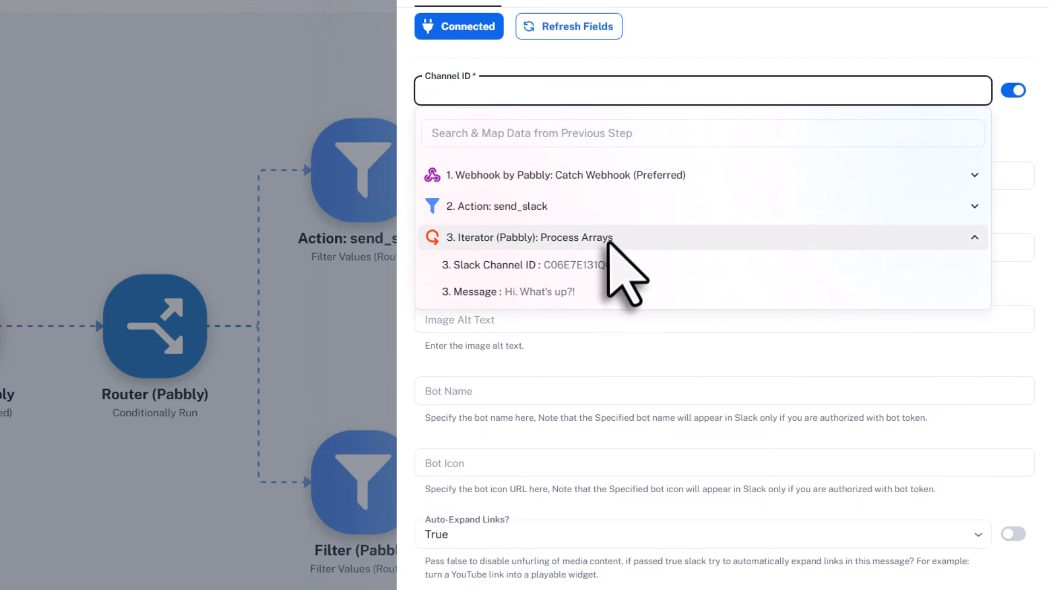
click(601, 268)
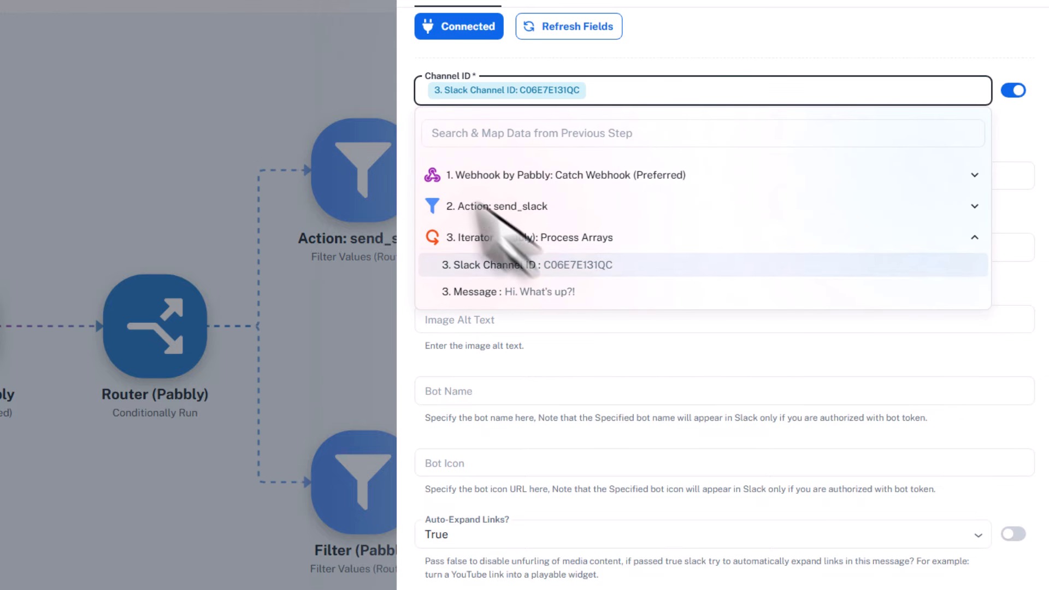
click(407, 120)
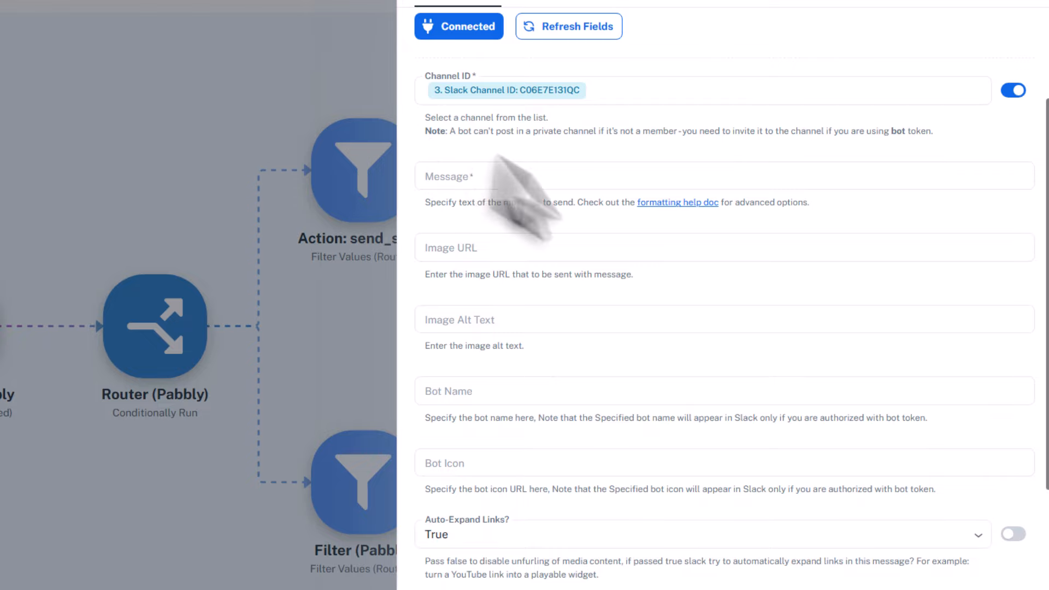
- Map the Slack step's Message to the Iterator's Message value and save it with a test request
click(533, 183)
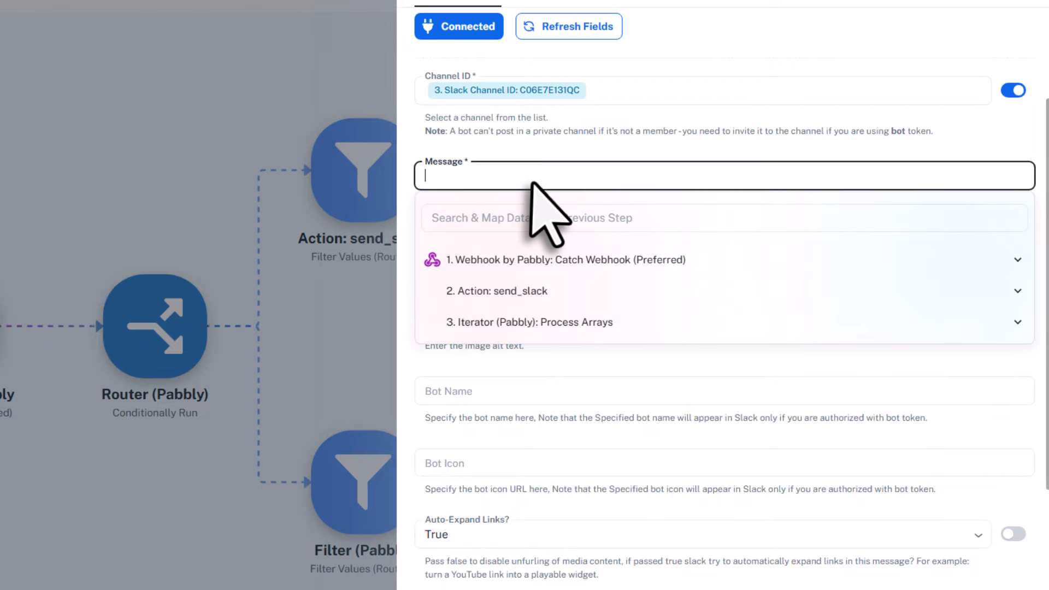
click(629, 322)
click(587, 376)
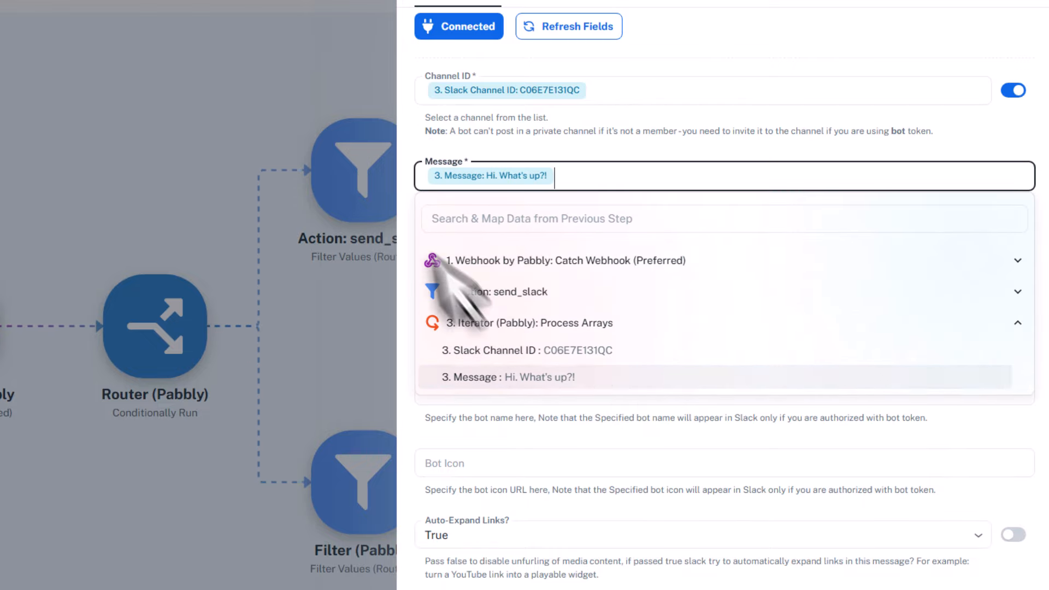
click(410, 212)
scroll(841, 358, down, 6)
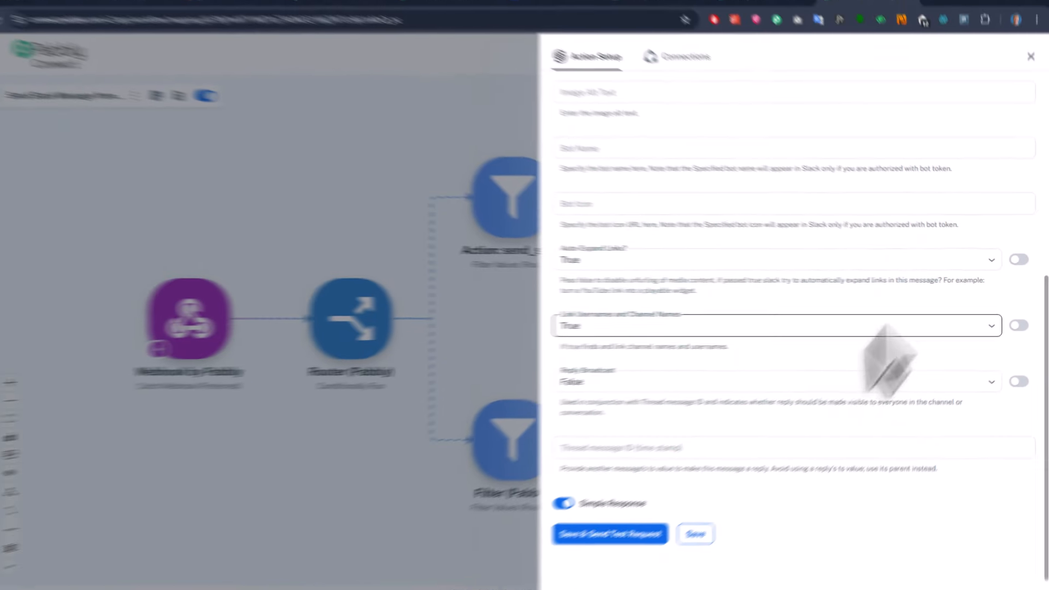
click(613, 533)
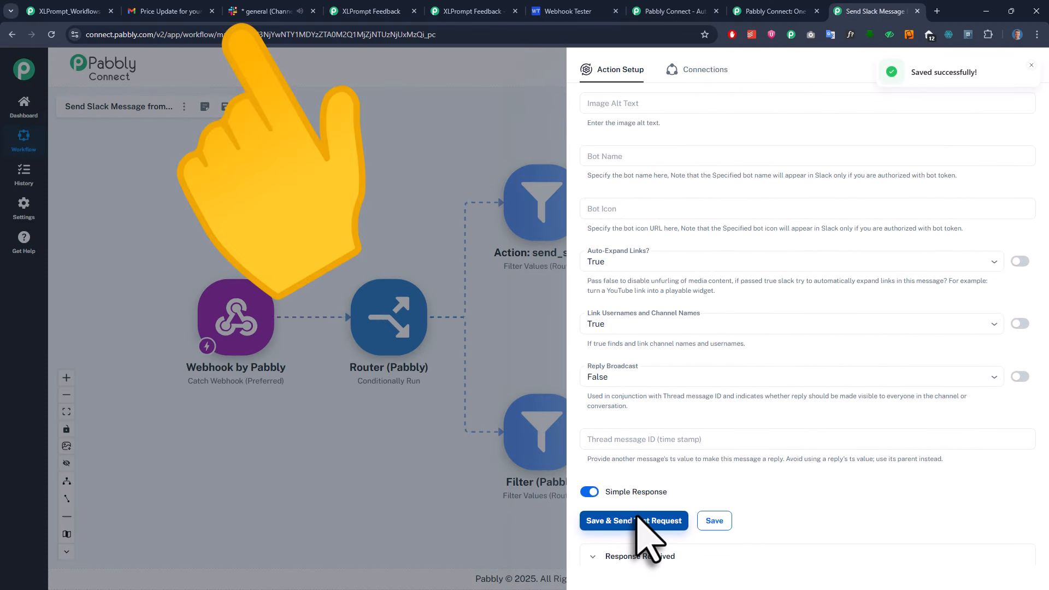
- Check Slack's general channel for the test message, return to the Pabbly Connect workflow and close the Slack step's setup
click(271, 12)
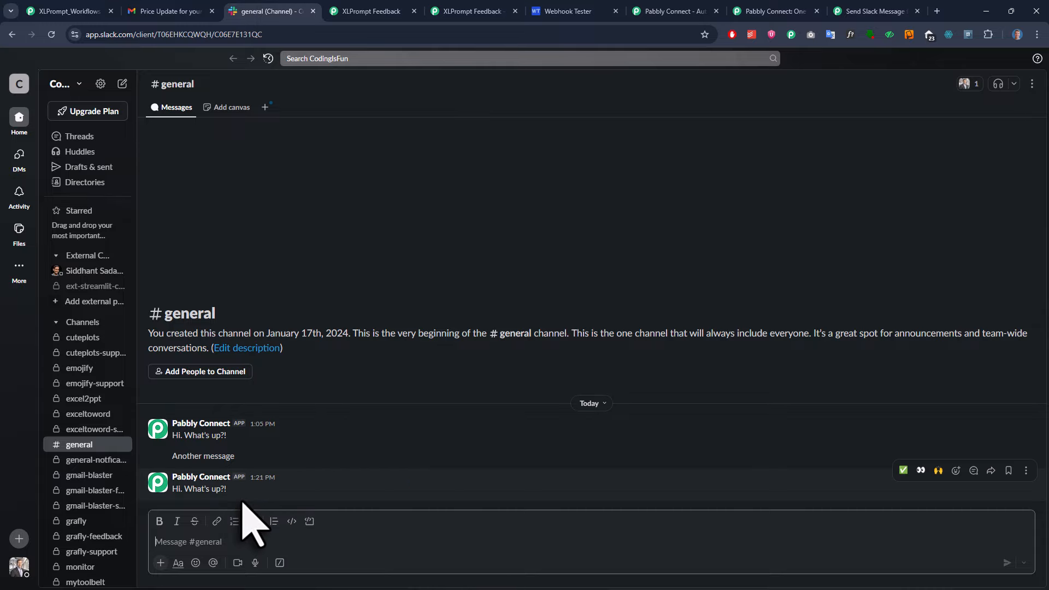
click(879, 11)
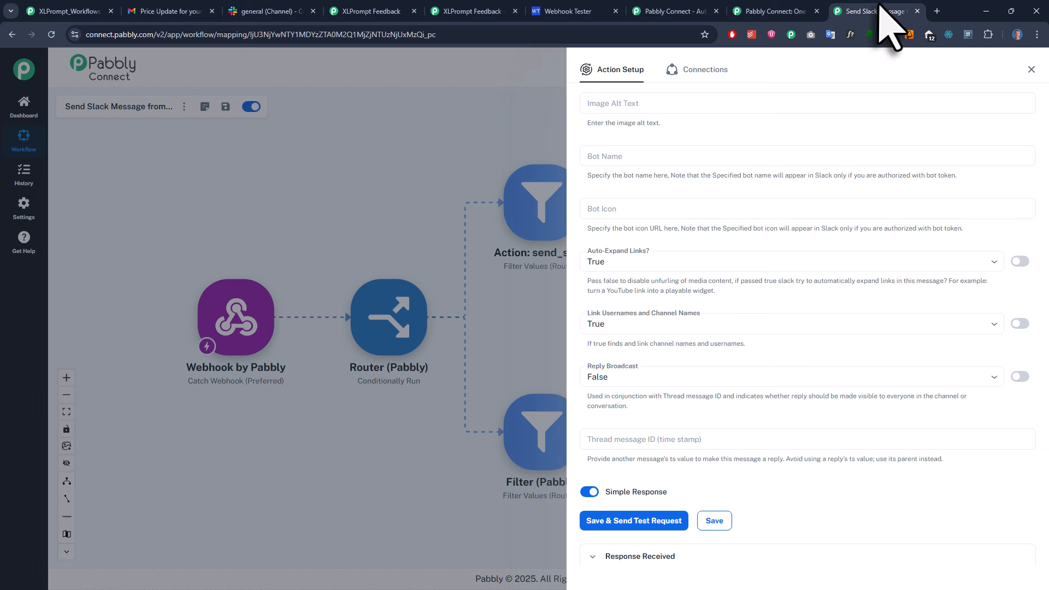
click(1031, 69)
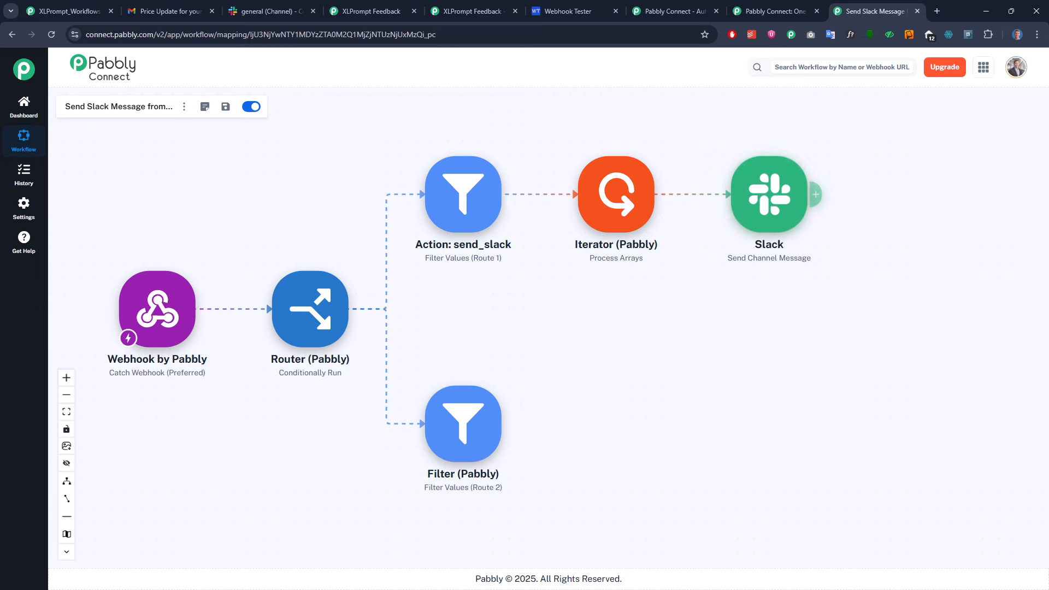
- Add a Data Forwarder (Pabbly) step after Slack with the Return Custom Response to the Source event and connect it
click(818, 195)
text(data)
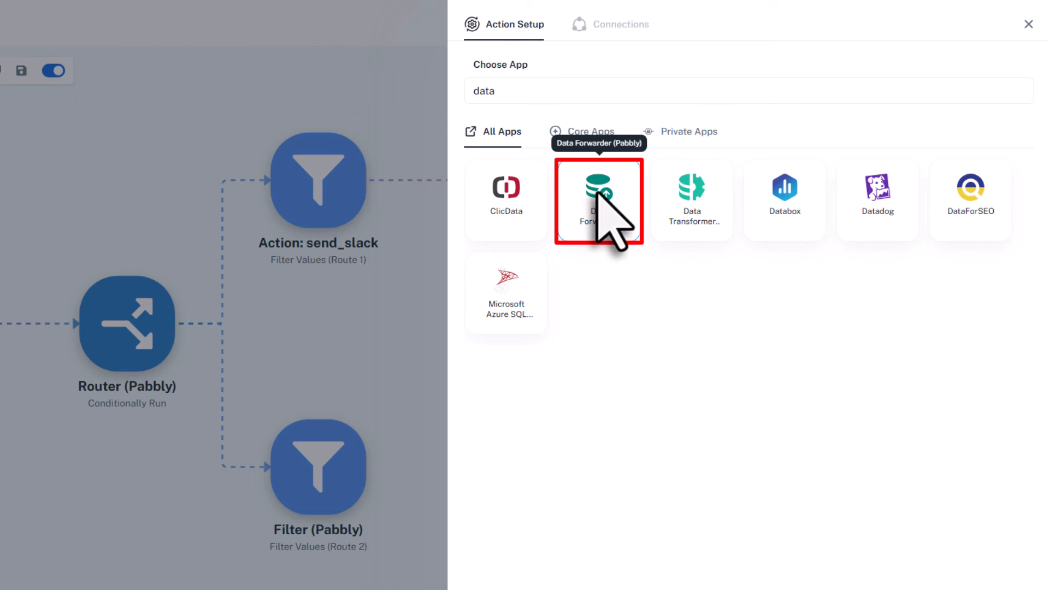
click(597, 193)
click(627, 160)
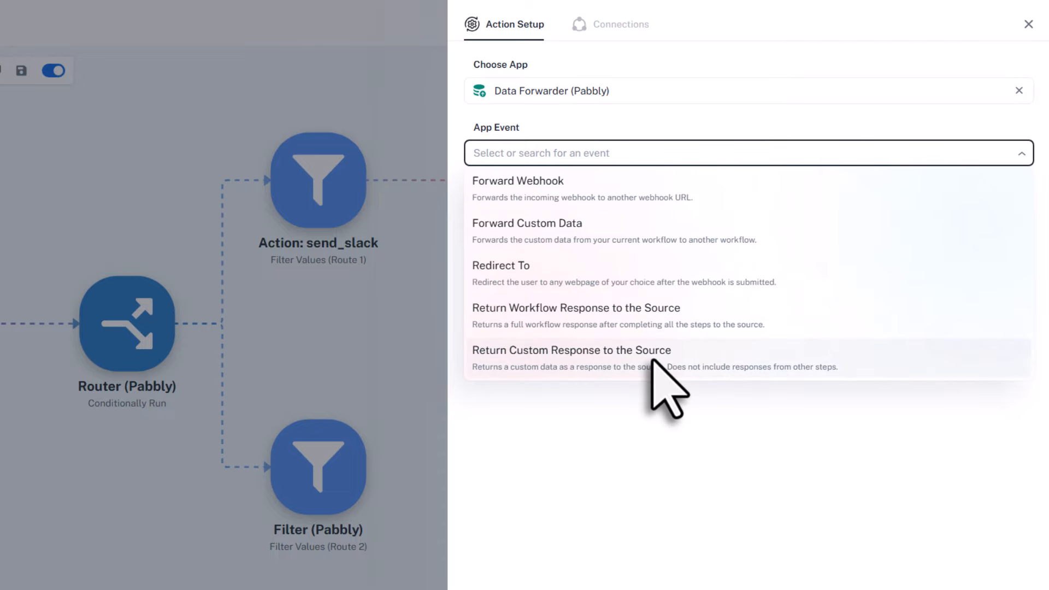
click(653, 354)
click(523, 197)
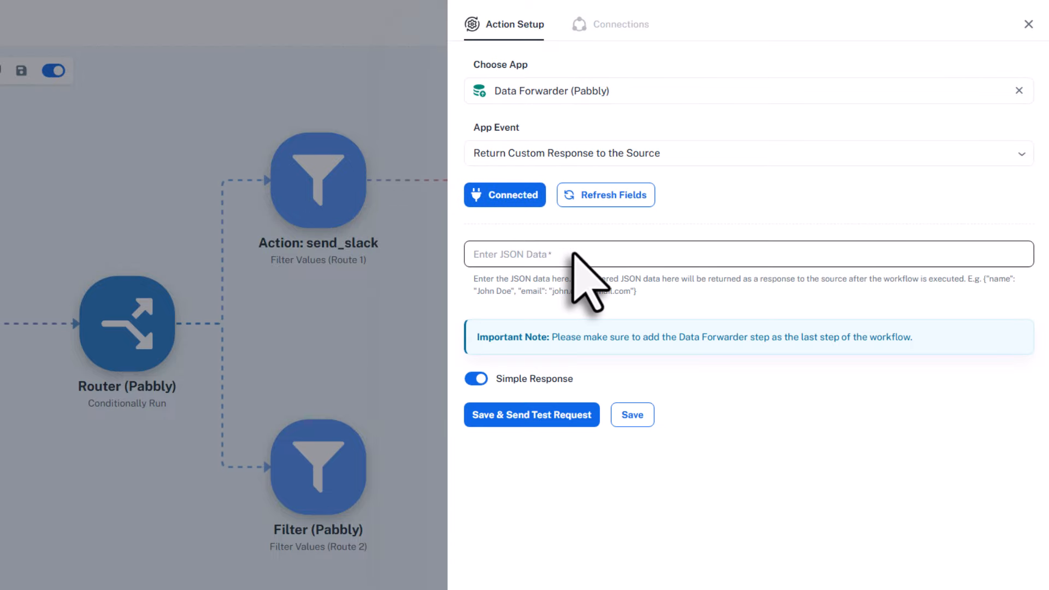
- Set the Data Forwarder's JSON data to {"result": "Slack messages sent"} and save it with a test request
click(573, 254)
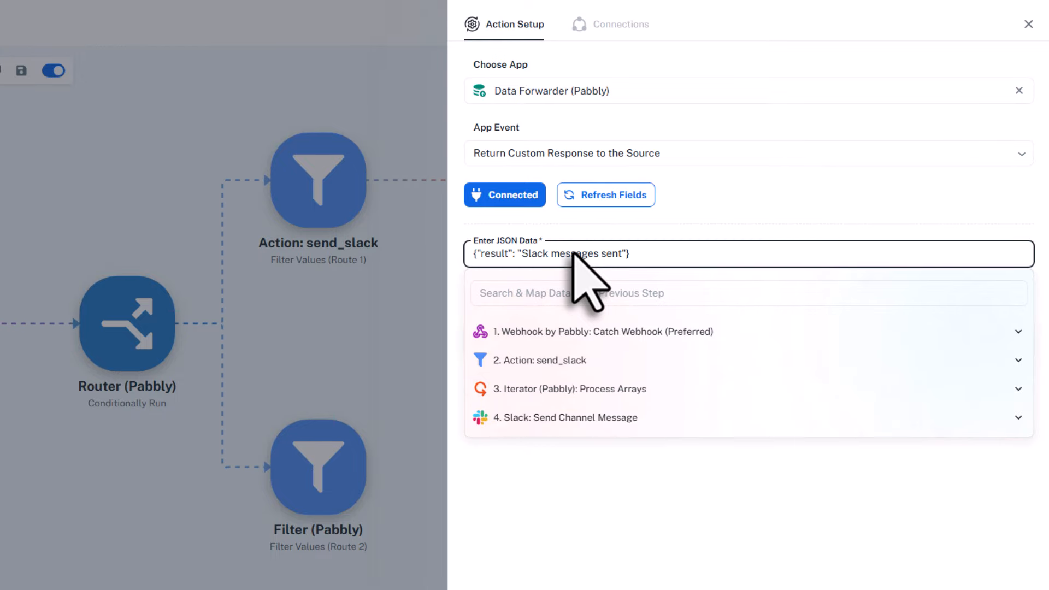
click(667, 510)
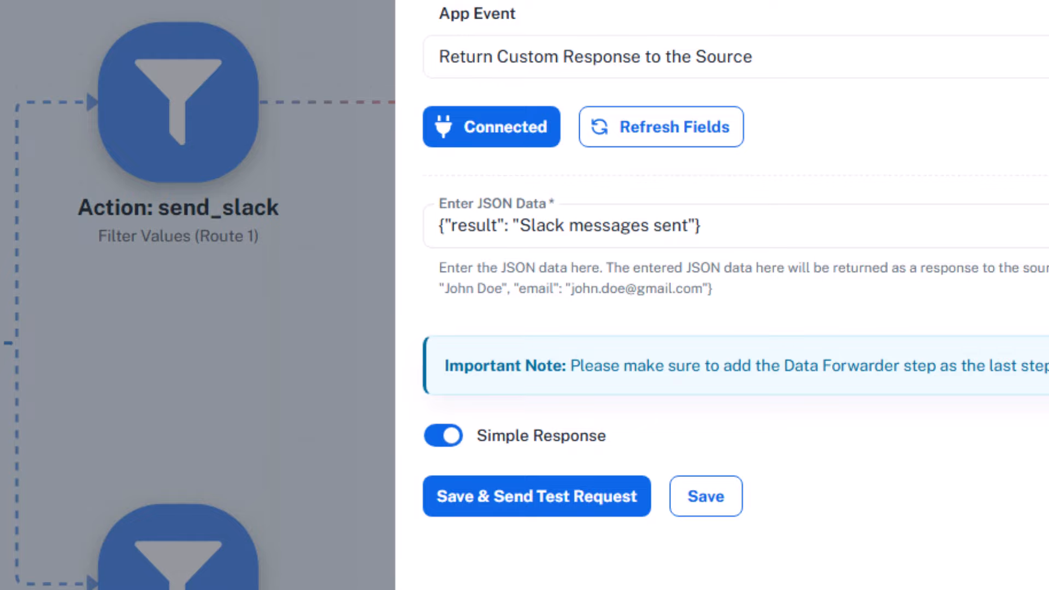
click(573, 491)
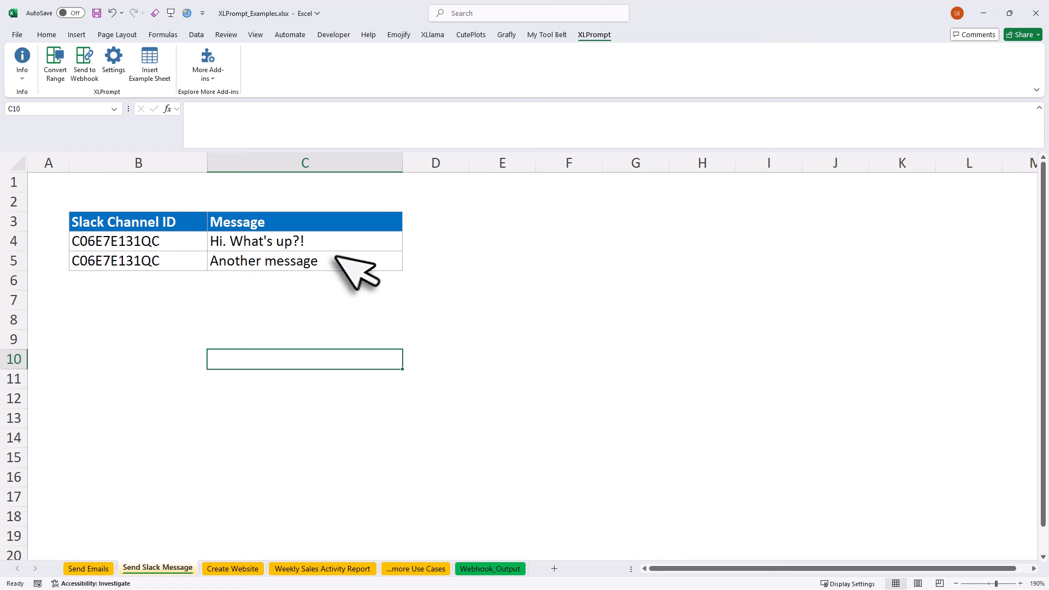
- Switch to Excel and enter "This is a test" in C4 and "Just another test" in C5 of the Send Slack Message sheet
click(336, 246)
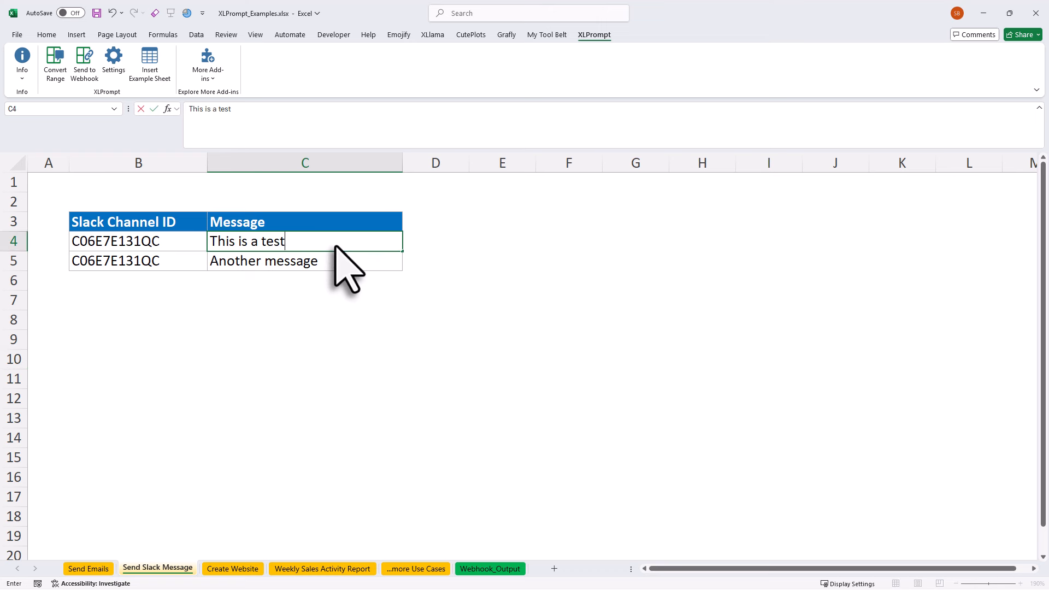
key(Return)
text(Just anothe)
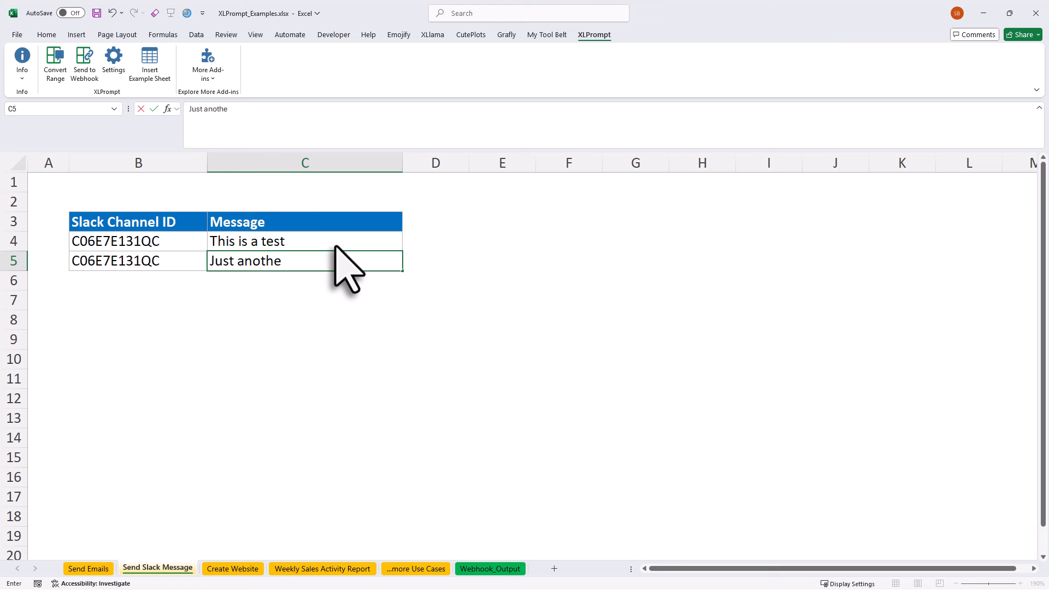
text(r test)
key(Return)
- Copy the row 5 entry into row 6 and change the message in C6 to "Just another test - 2"
drag(339, 261, 185, 261)
key(ctrl+c)
drag(306, 280, 185, 280)
key(ctrl+v)
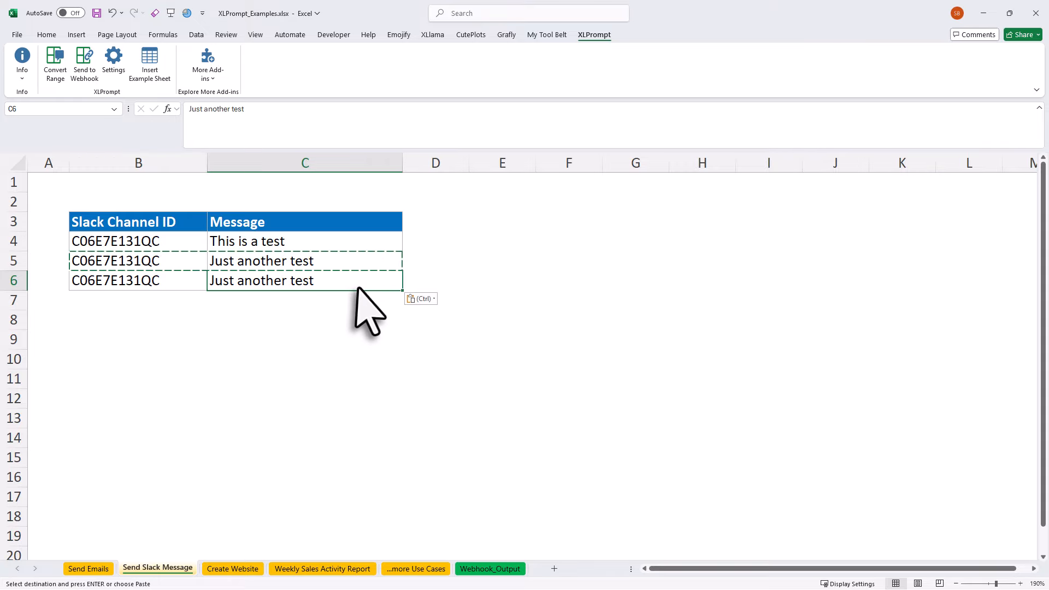
double_click(359, 287)
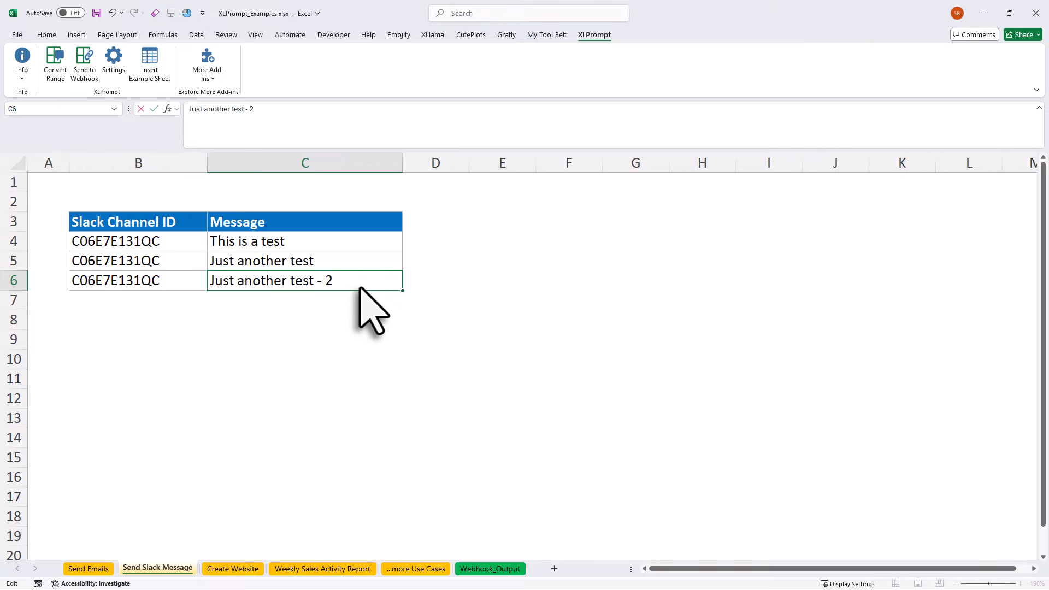
text(- 2)
key(Return)
- Send range B3:C6 to the webhook with the action identifier send_slack and dismiss the result message
drag(115, 221, 289, 284)
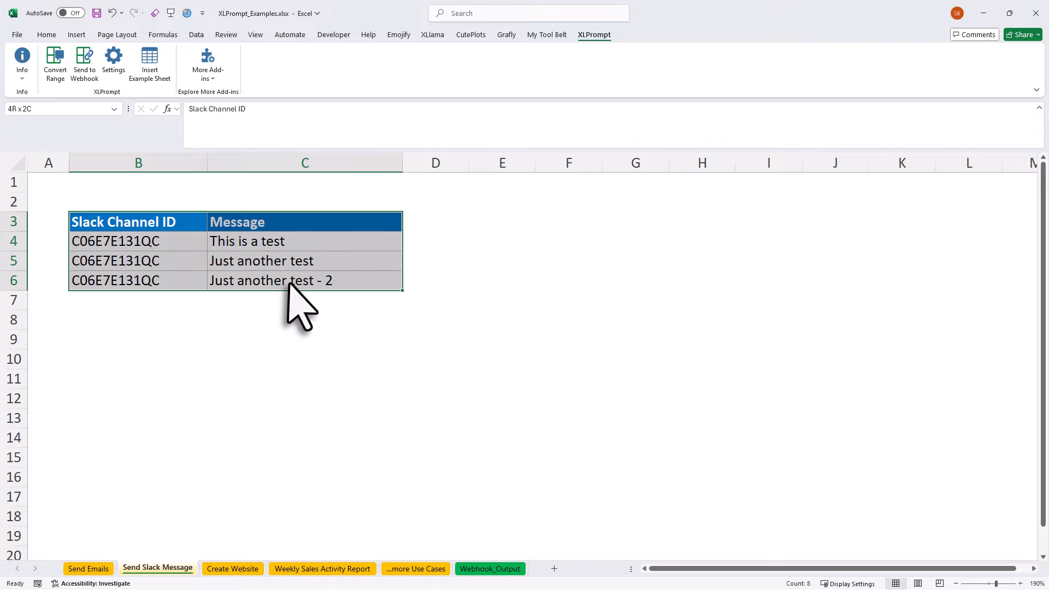
click(84, 61)
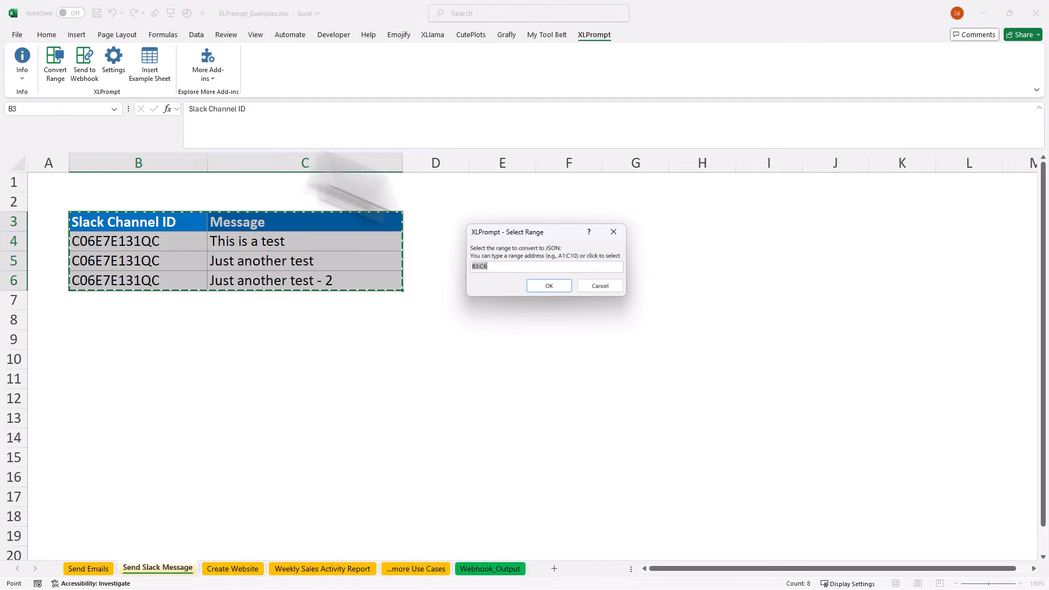
click(548, 286)
text(send_slack)
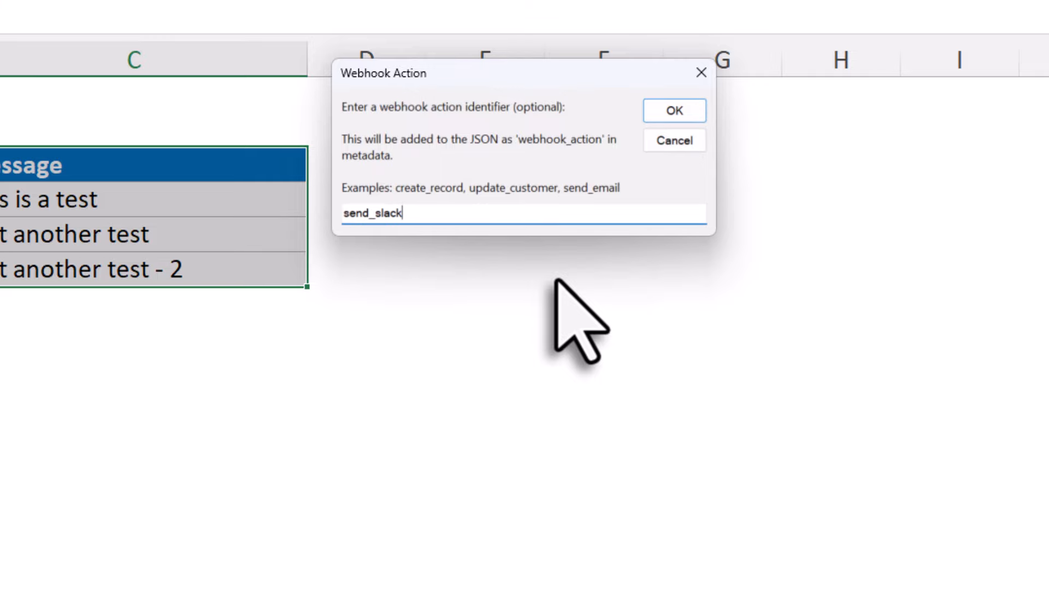
click(662, 114)
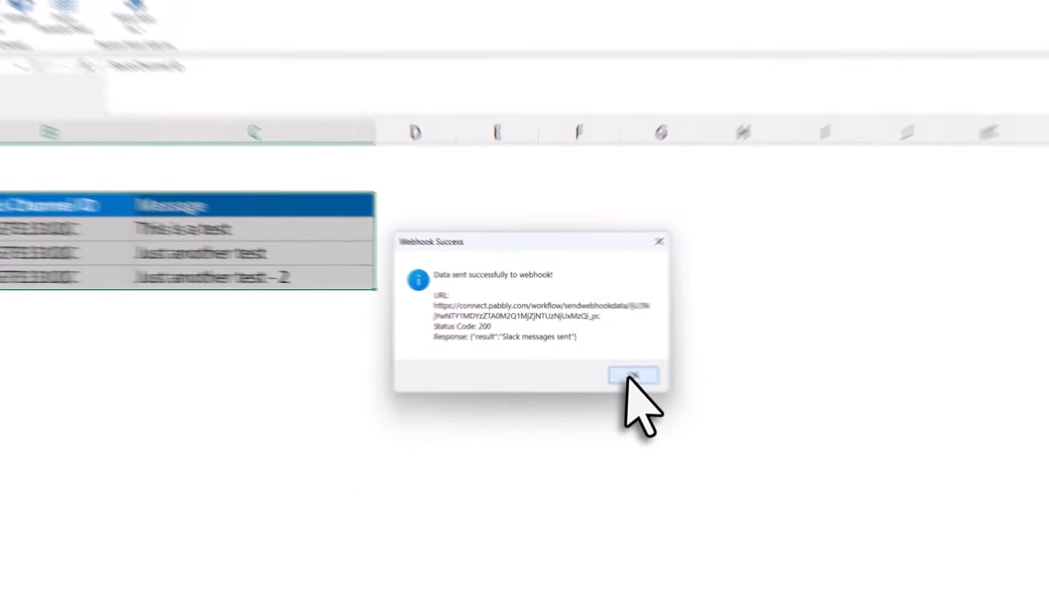
click(682, 411)
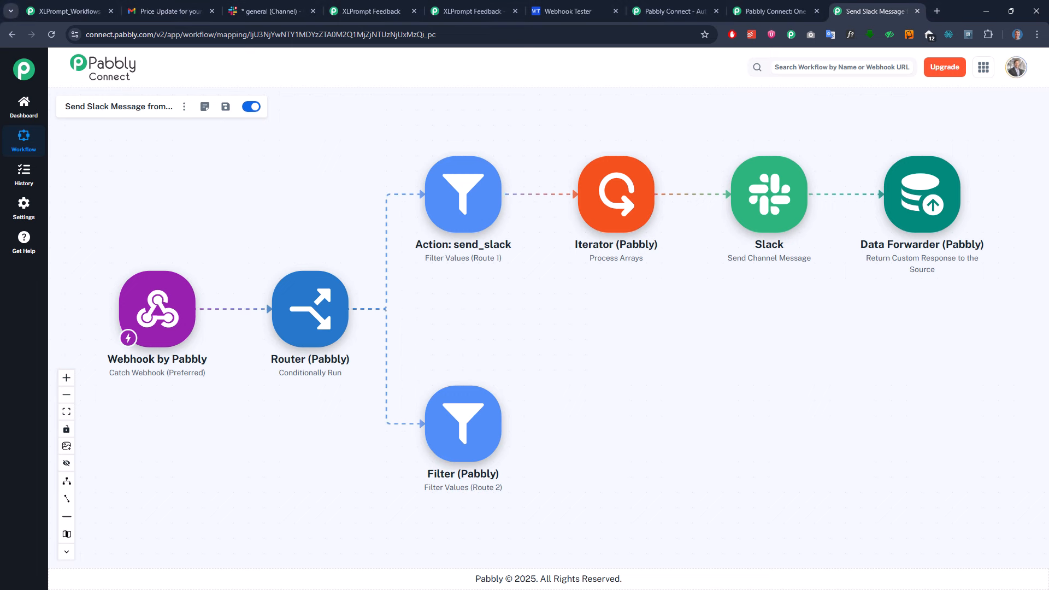
- Check Slack's general channel for the messages sent from Excel, and switch to the XLPrompt_Workflows page
click(269, 12)
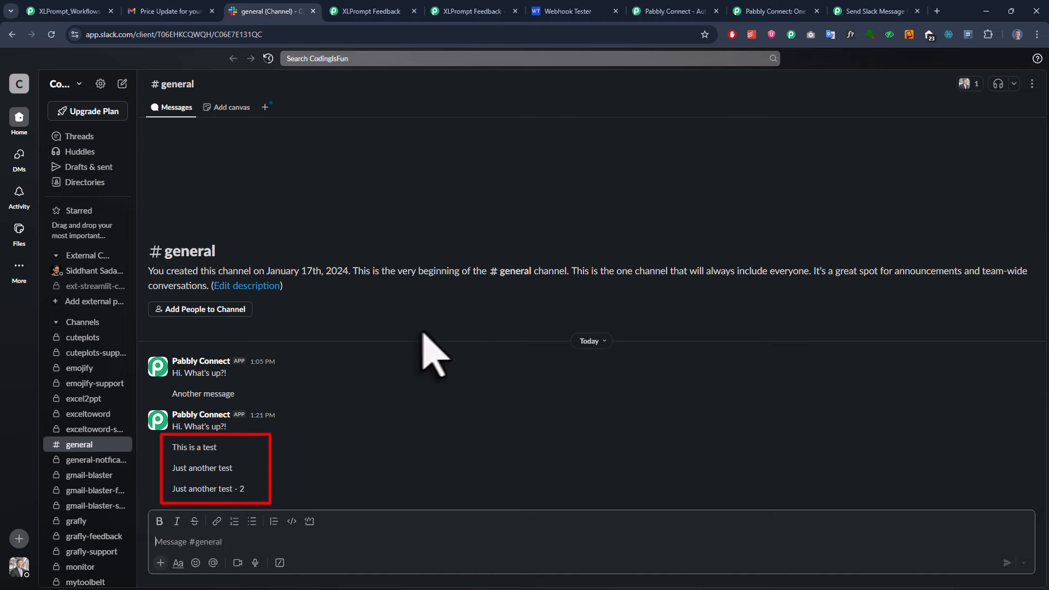
click(68, 12)
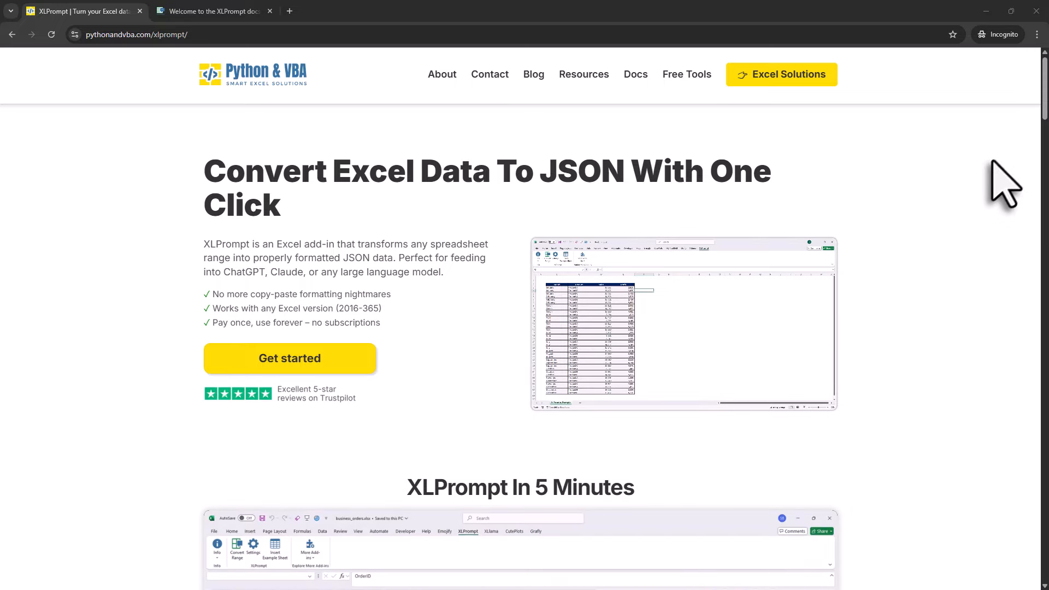
- Browse the XLPrompt product page, open the Getting Started page in its docs, and play the Windows video
drag(1045, 108, 1025, 234)
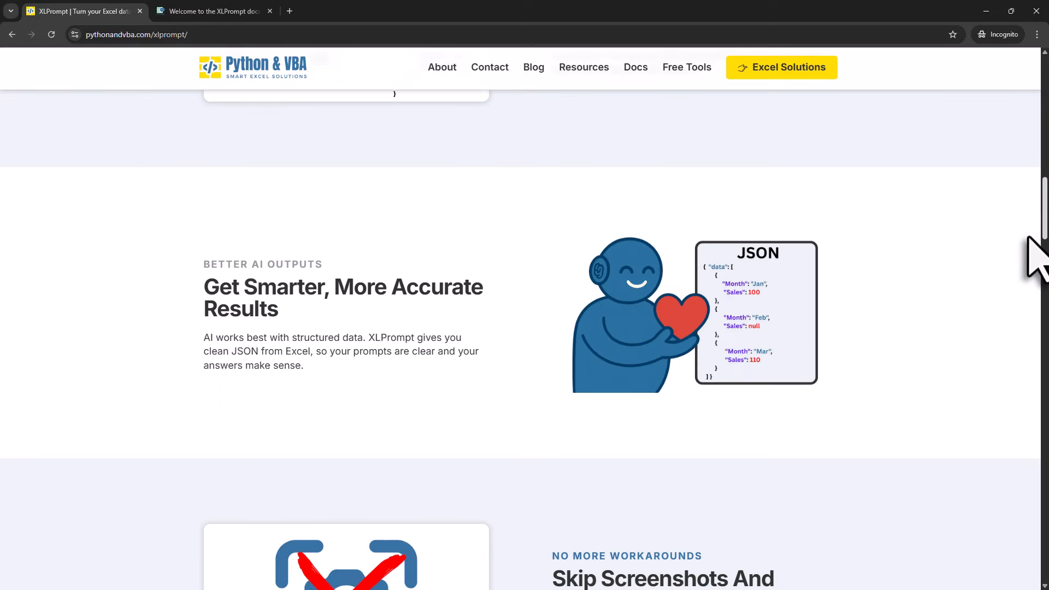
click(224, 8)
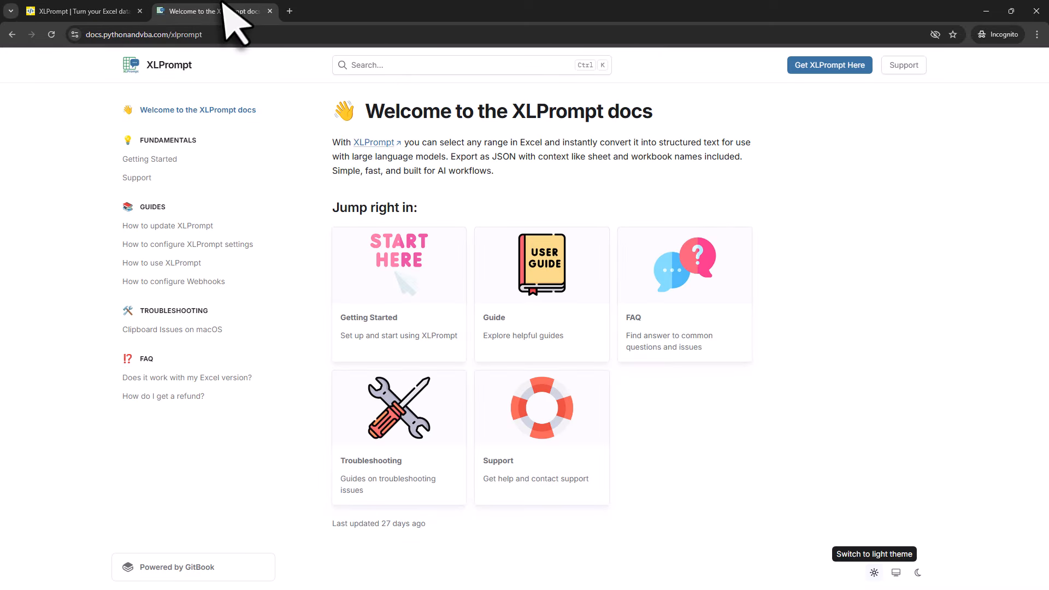
click(163, 159)
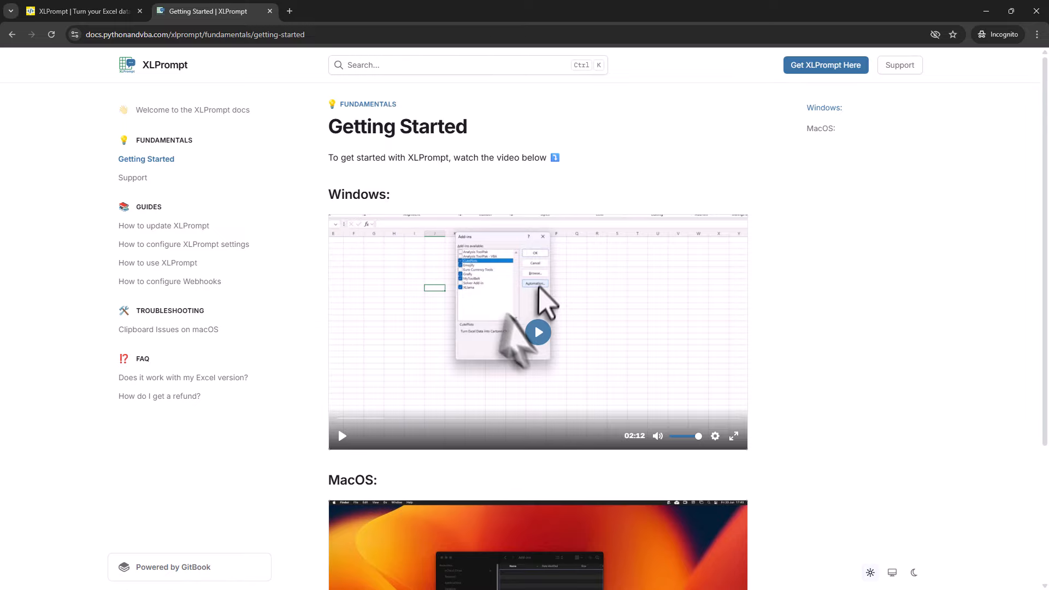
click(538, 331)
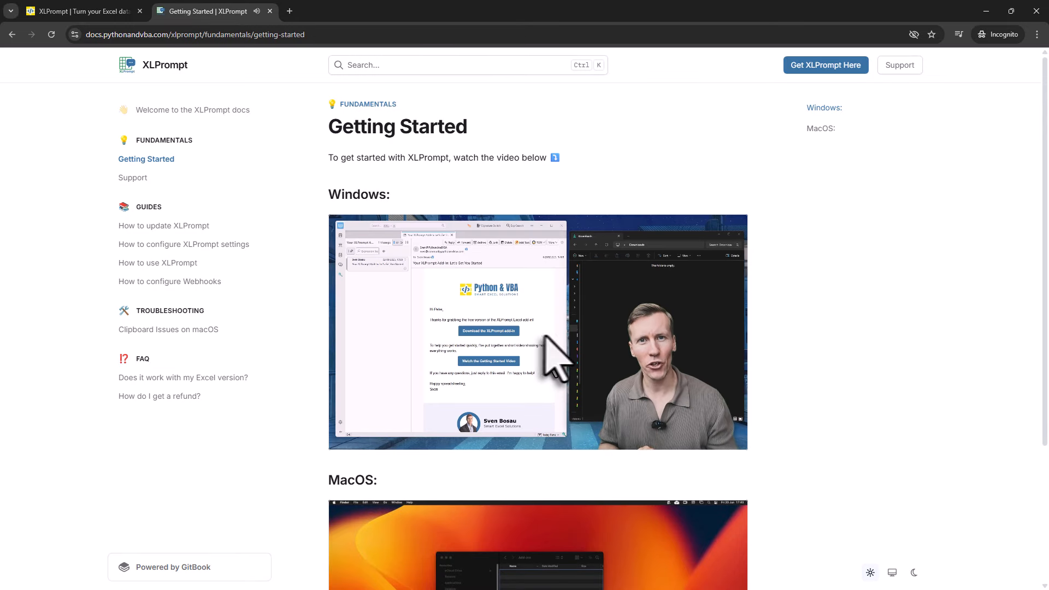